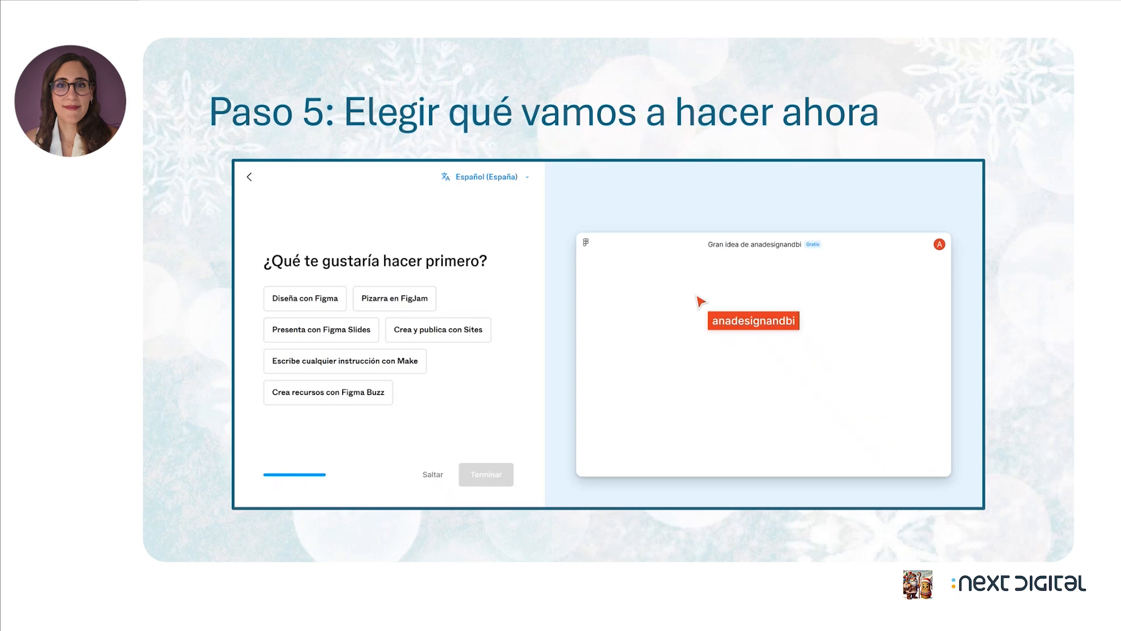
key("Right")
key("Left")
key("Right")
key("Right")
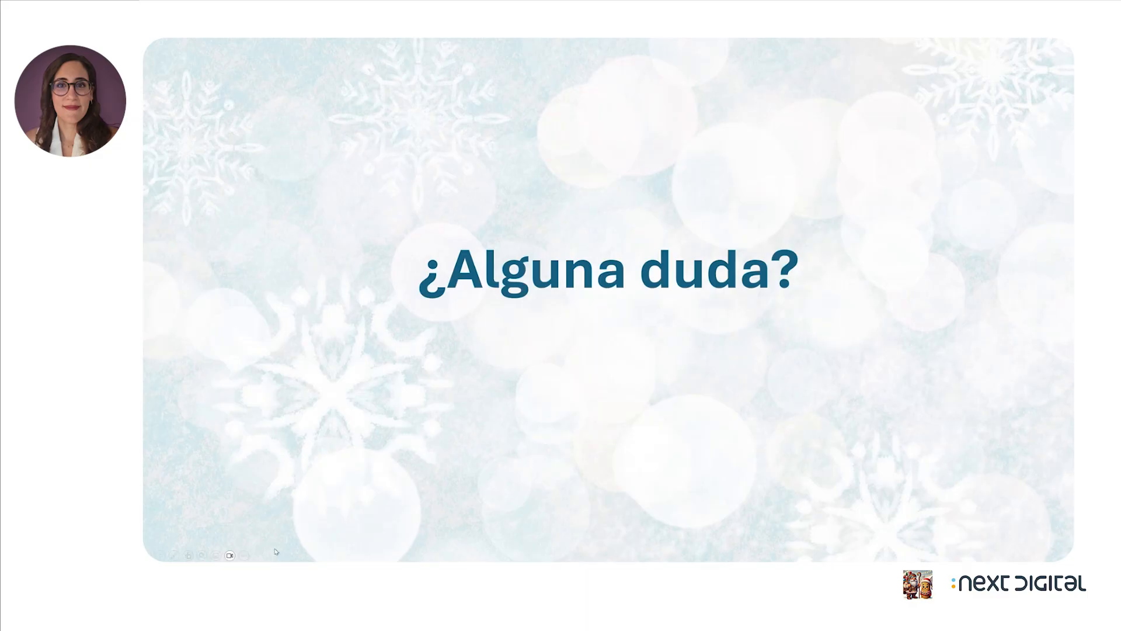
key("Left")
Step: Switch to Figma in the browser and review the file types available for a new draft
key("alt+Tab")
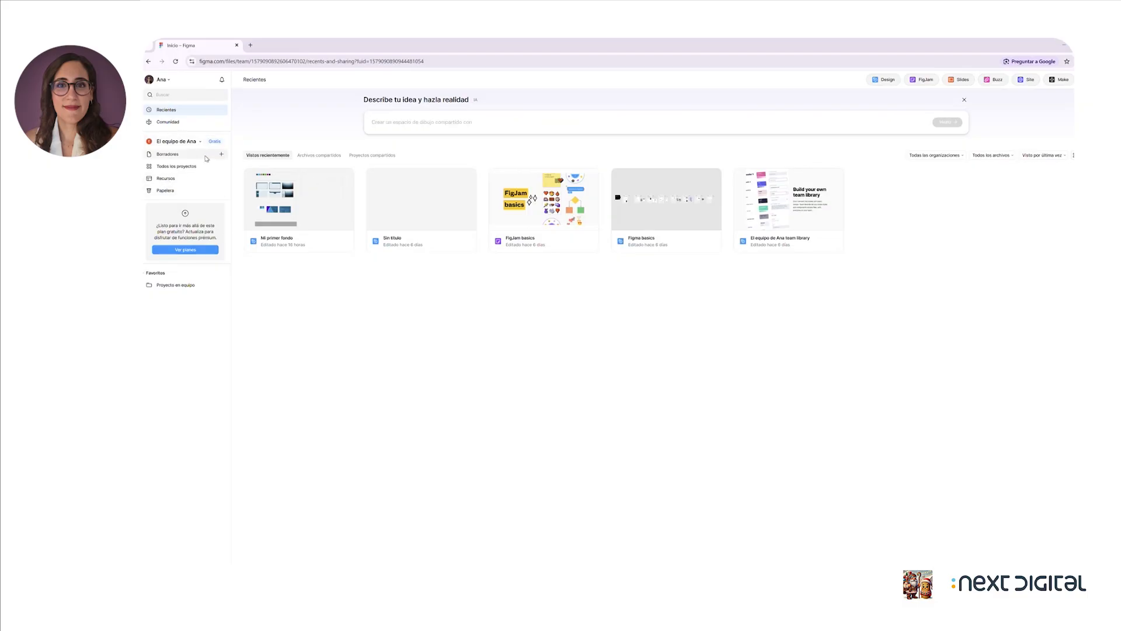
left_click(902, 132)
left_click(220, 154)
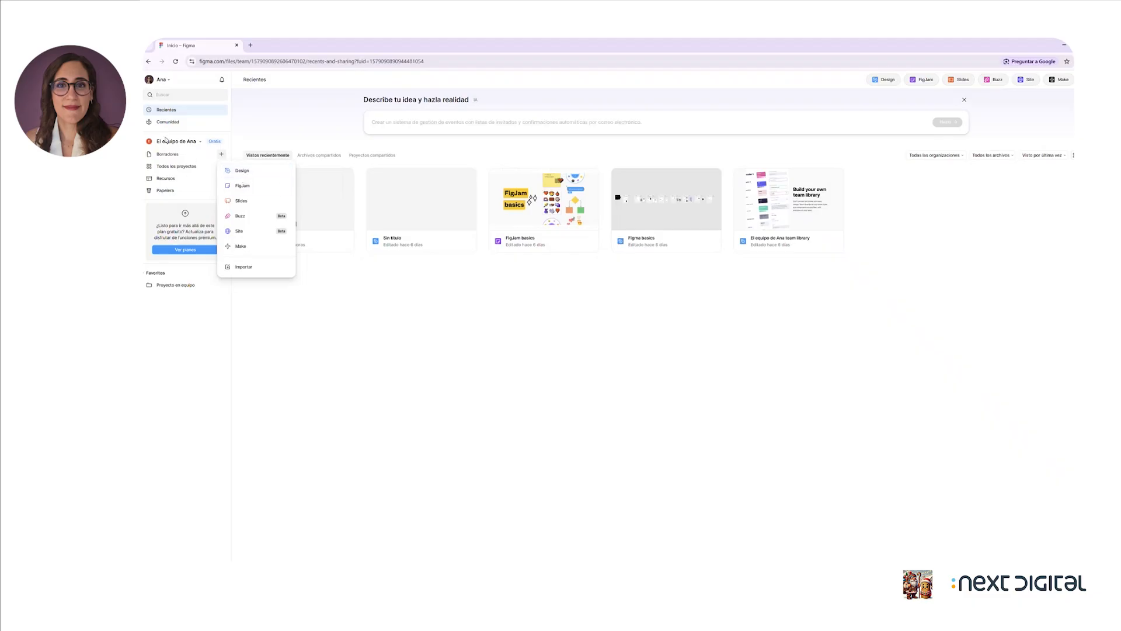
left_click(448, 350)
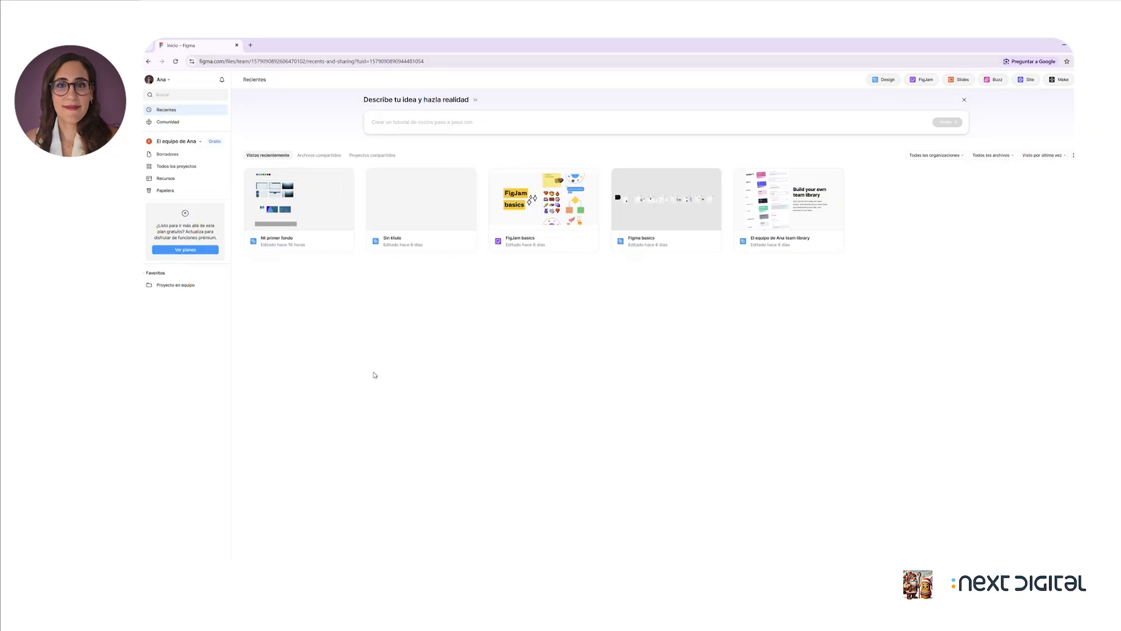
Step: Open the recent design file "Mi primer fondo" and fit the whole canvas in view
left_click(285, 220)
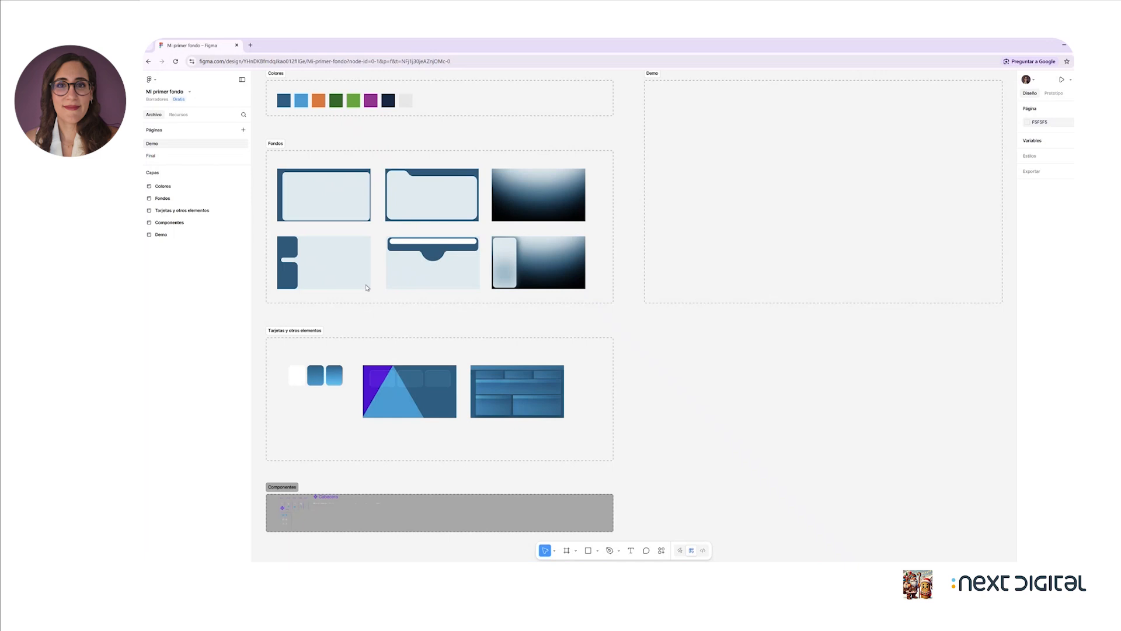
scroll(456, 211, "left", 2)
scroll(455, 211, "left", 1)
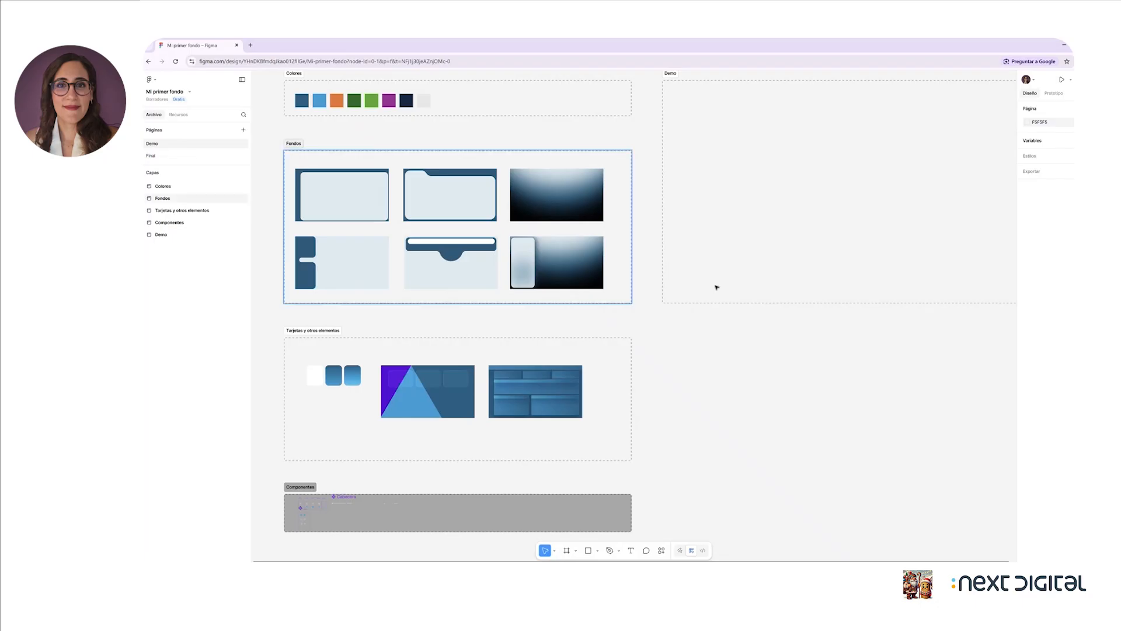
key("shift+1")
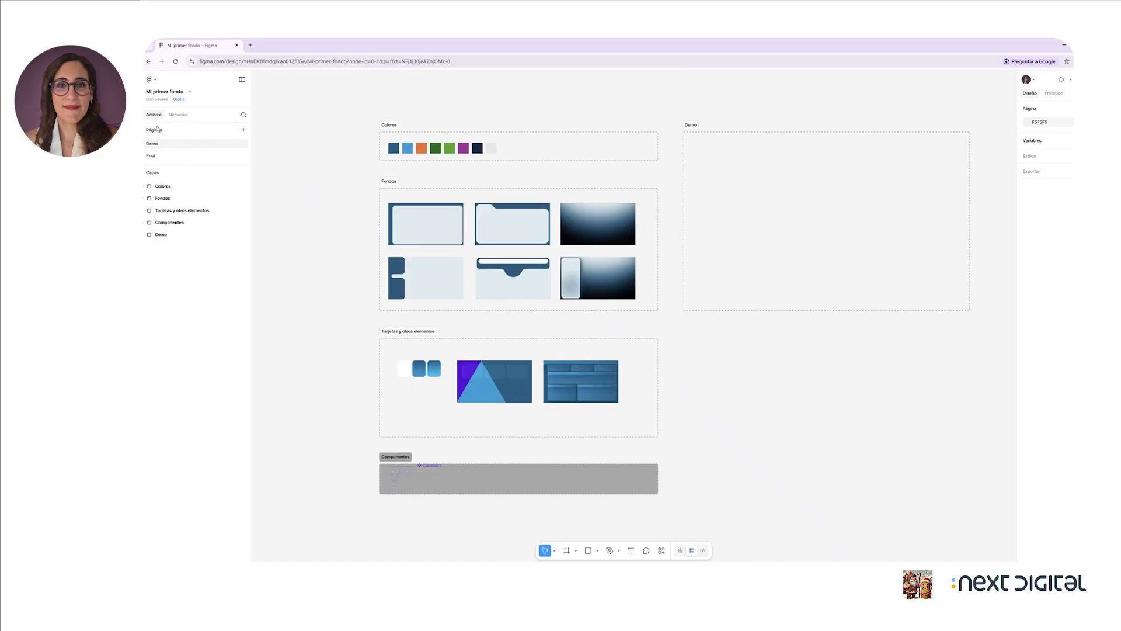
Step: Add a new page to the file with its default name and return to the Demo page
left_click(243, 130)
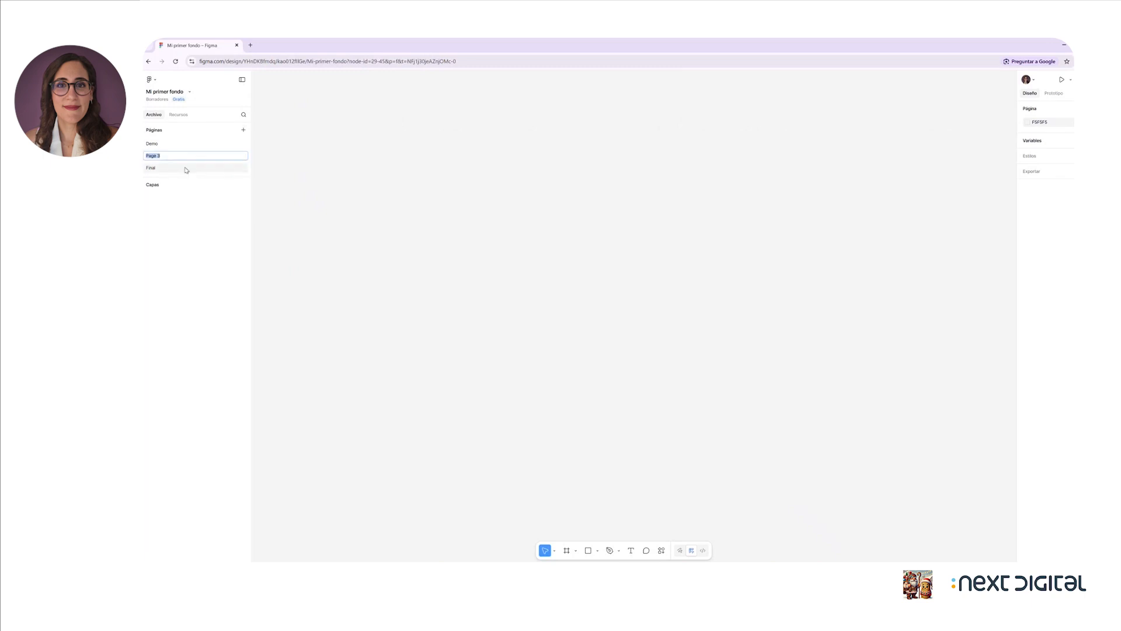
left_click(477, 386)
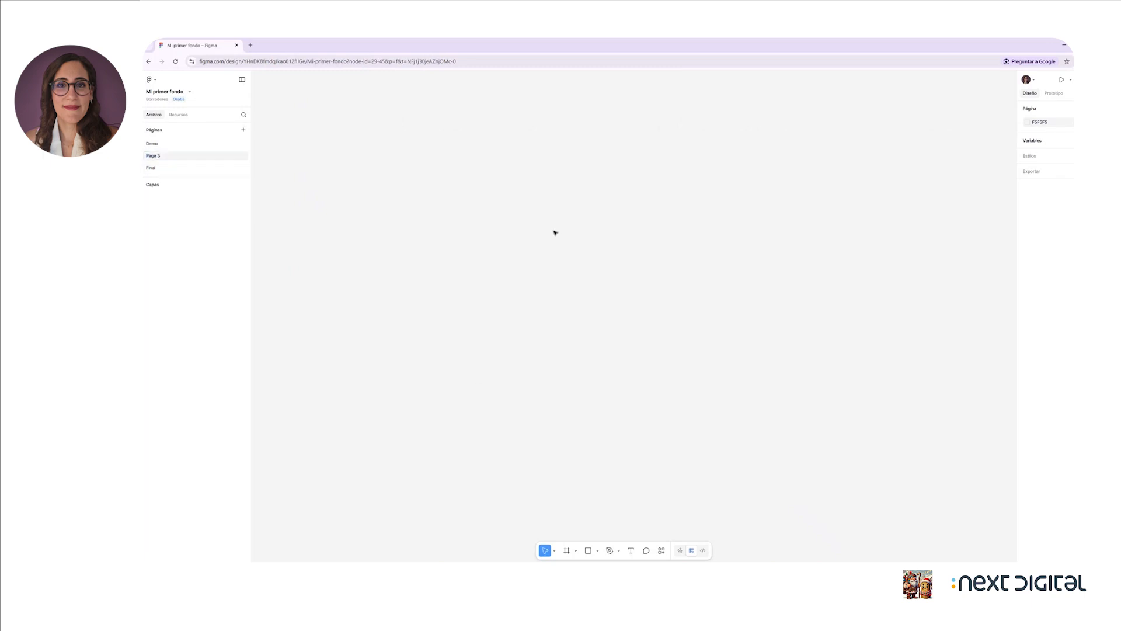
left_click(193, 143)
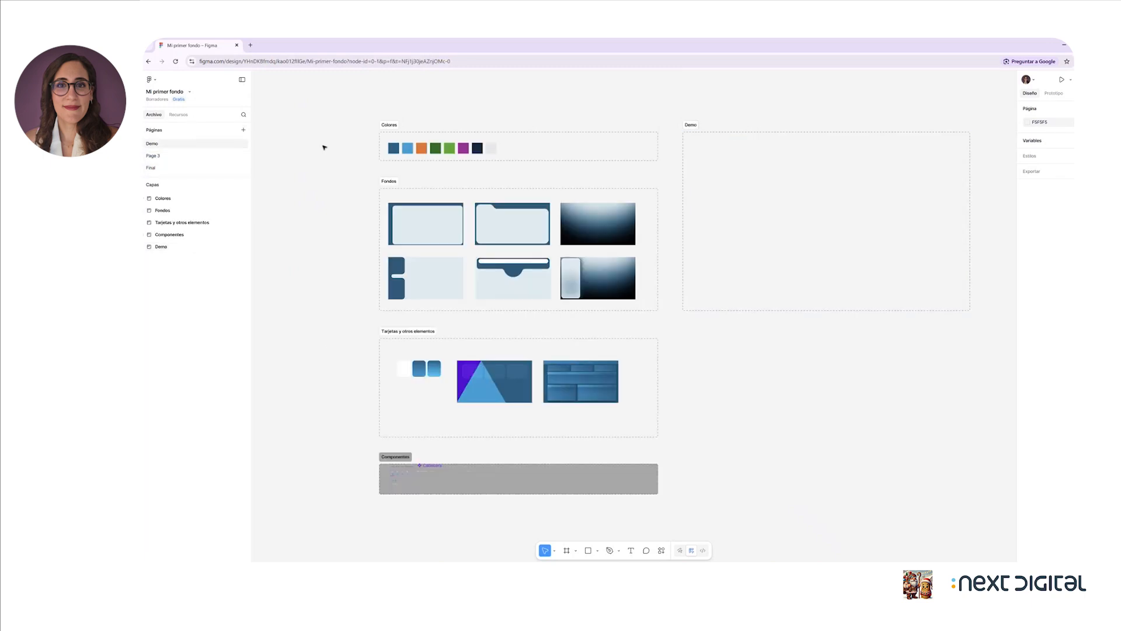
Step: Move the Demo section slightly closer to the other sections with the Move tool
scroll(484, 175, "up", 1)
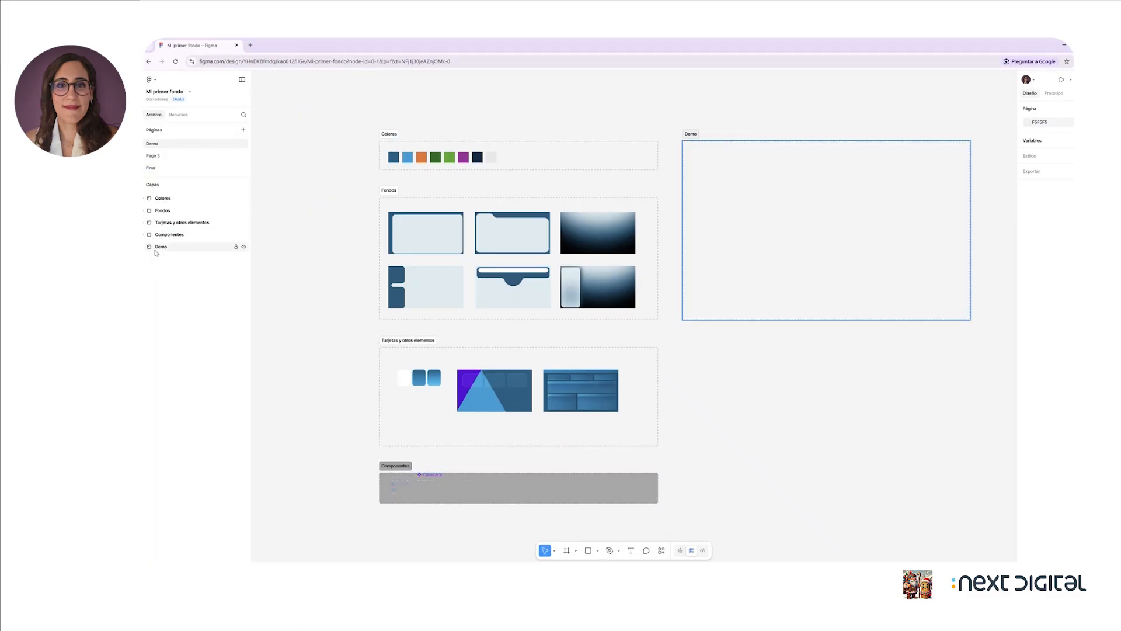
left_click(738, 275)
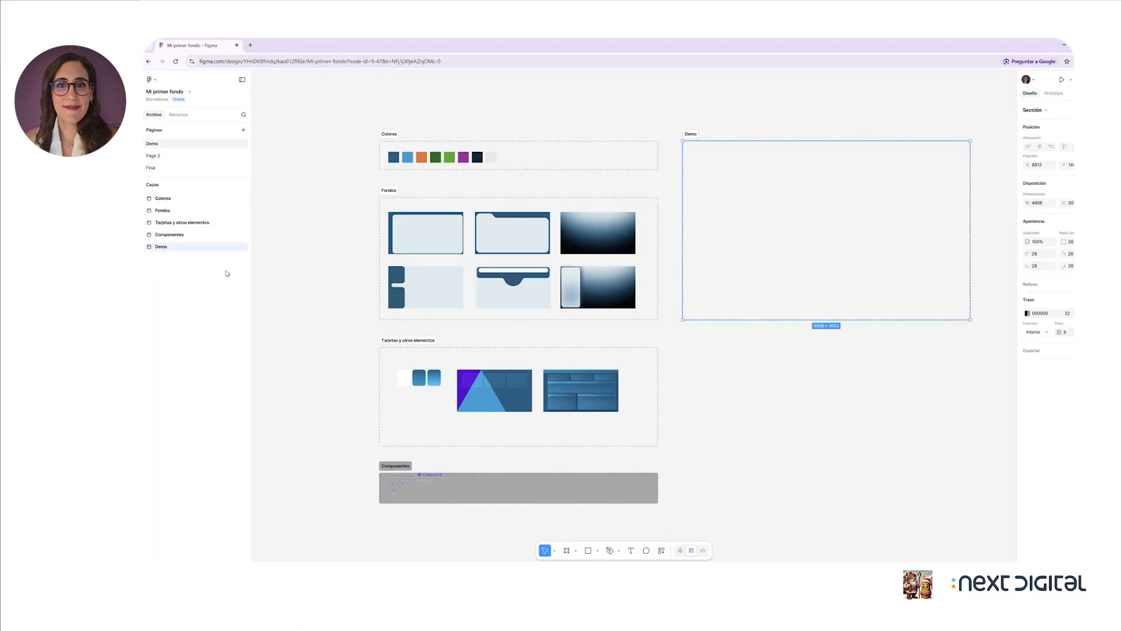
left_click(226, 292)
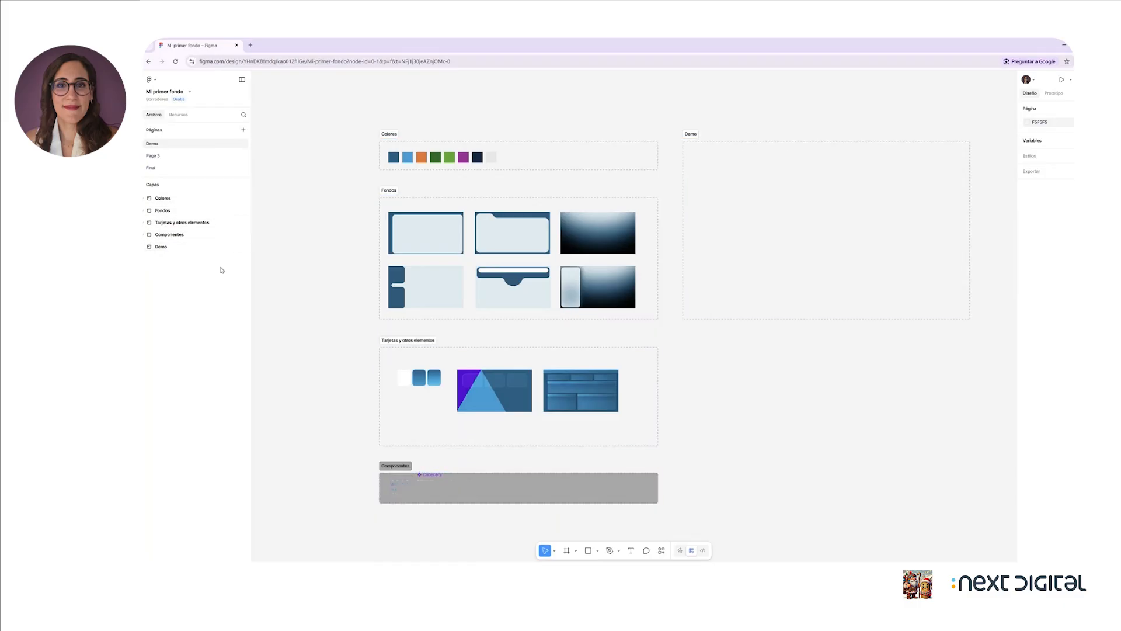
left_click(557, 551)
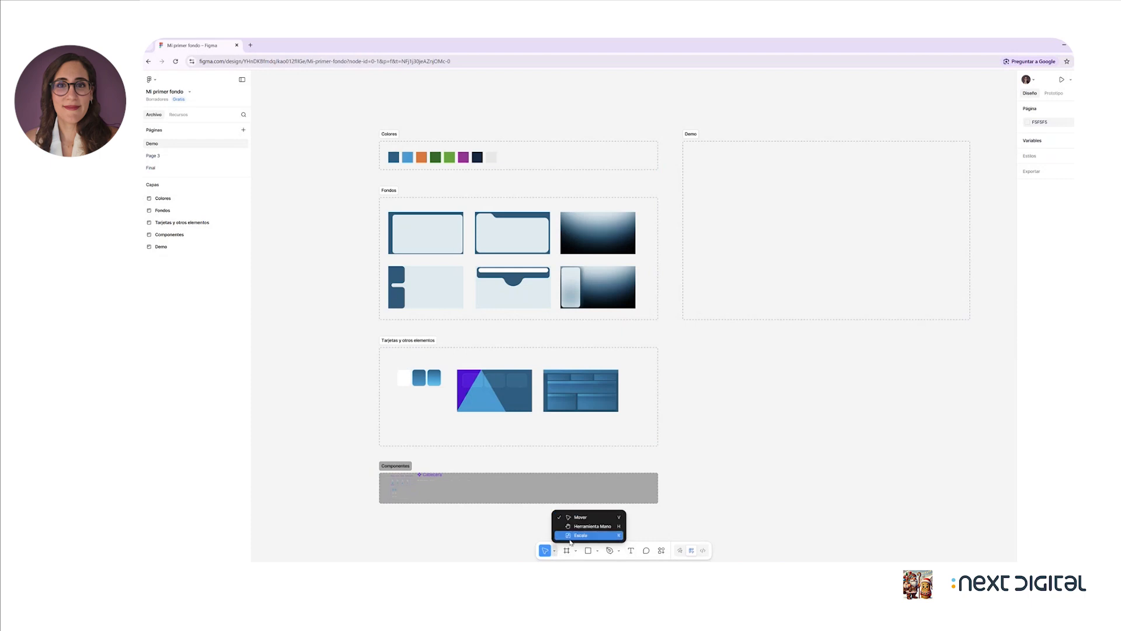
left_click(579, 517)
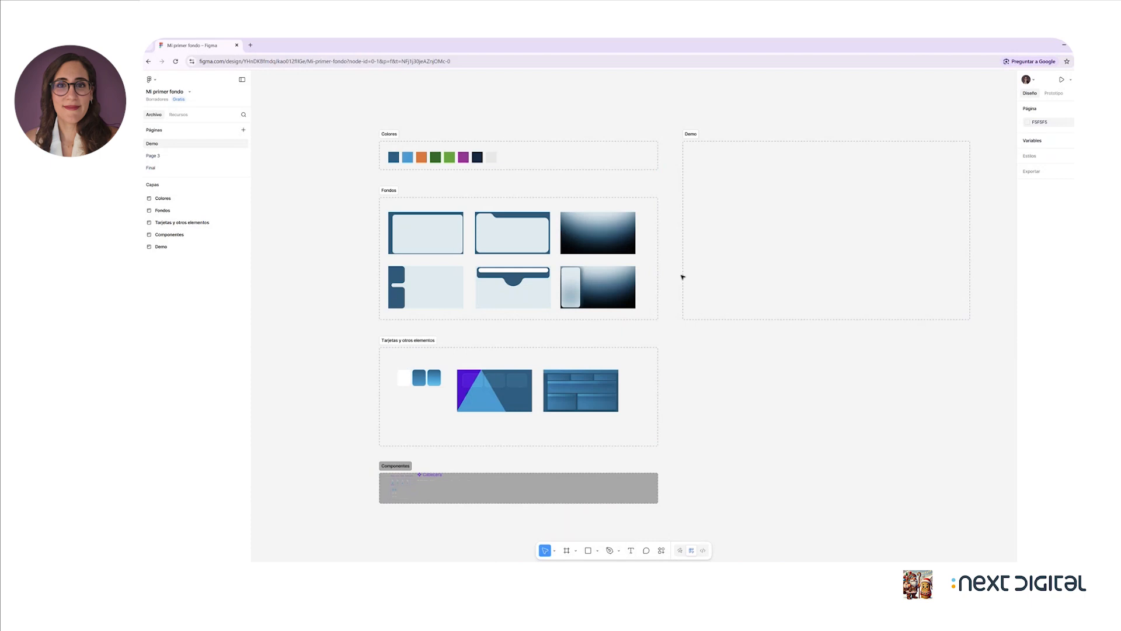
mouse_move(679, 208)
left_mouse_down()
mouse_move(695, 213)
mouse_move(680, 209)
left_mouse_up()
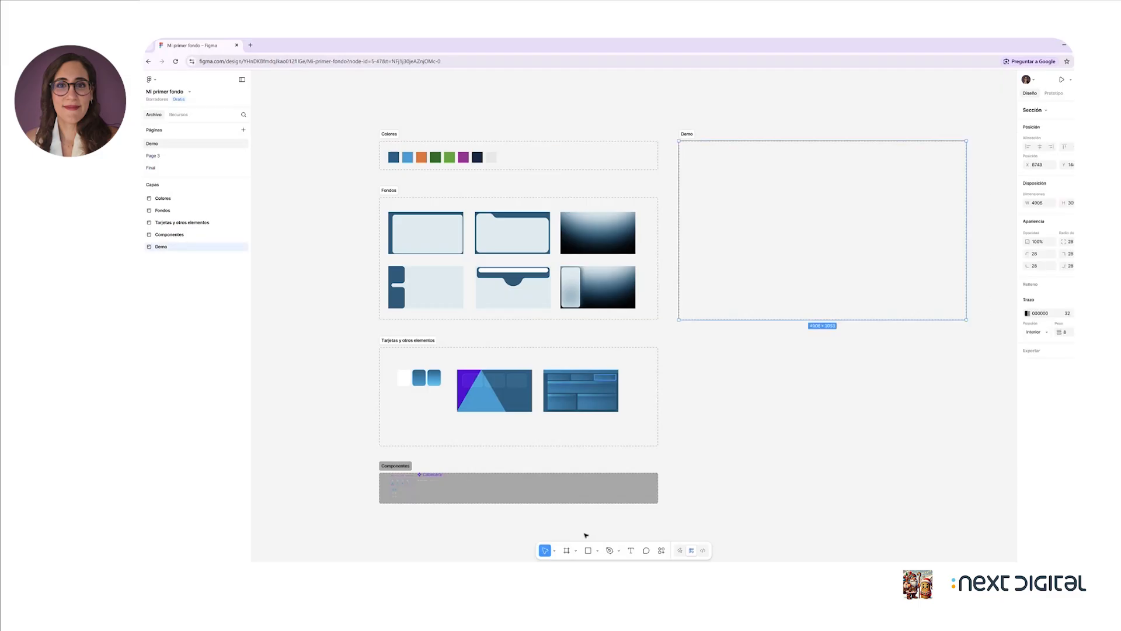
Step: Pan the canvas with the Hand tool without changing any object
left_click(555, 551)
left_click(591, 526)
left_click_drag(811, 398, 783, 408)
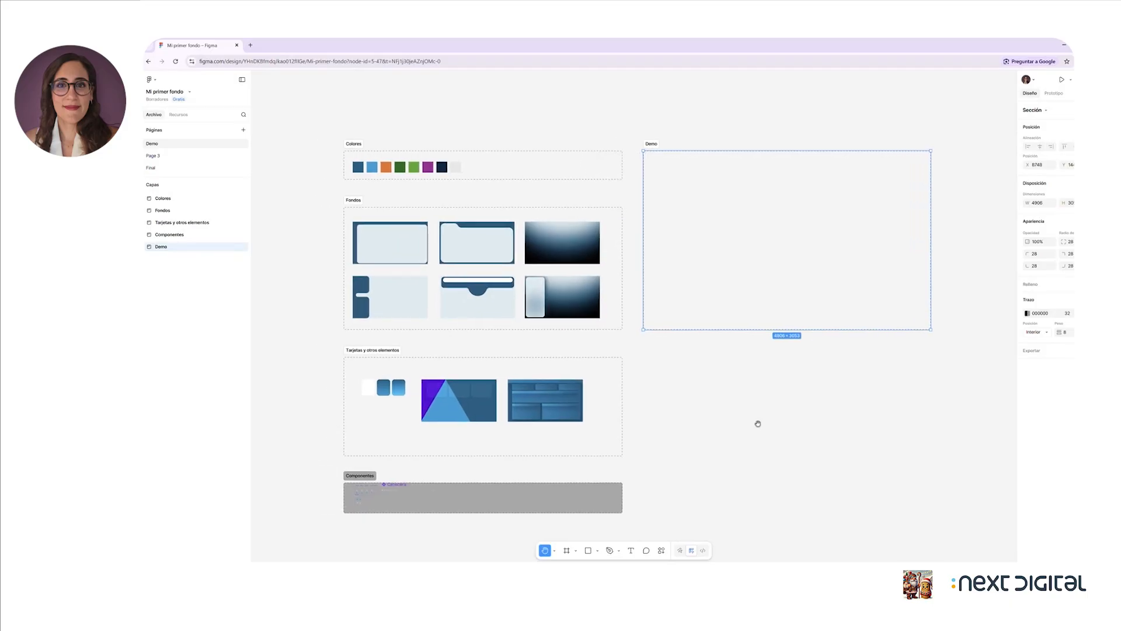
left_click(555, 551)
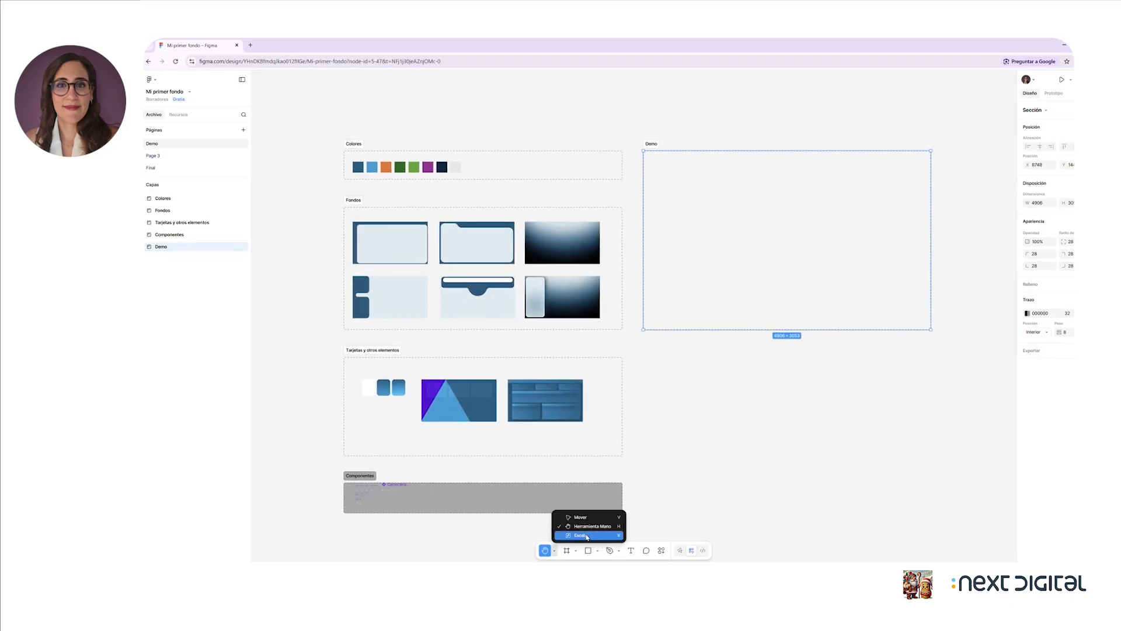
left_click(689, 478)
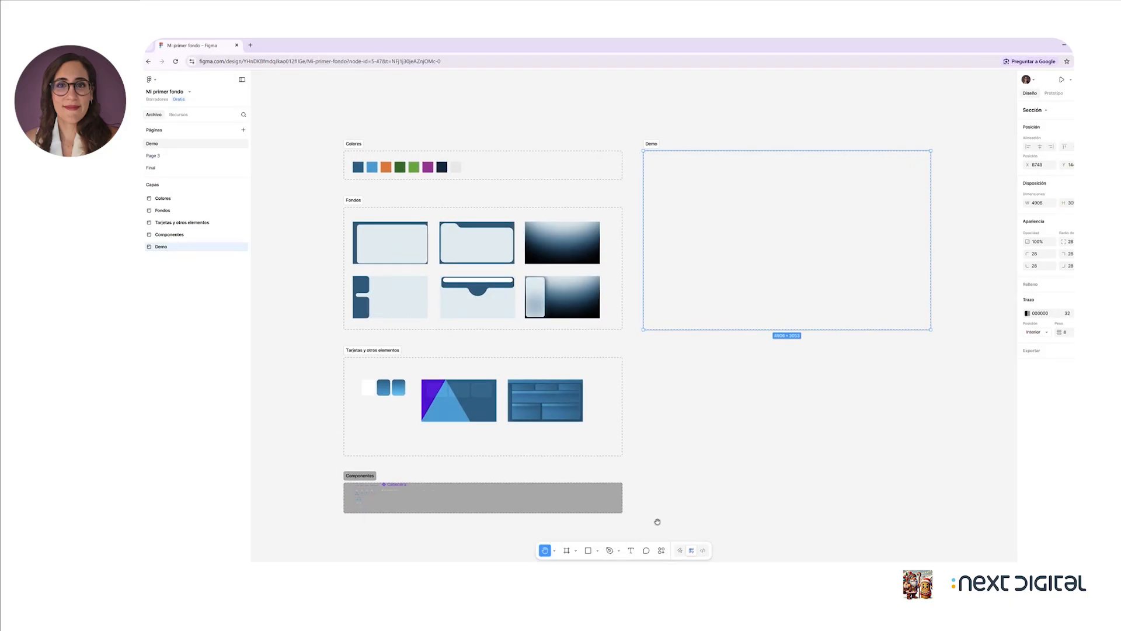
Step: Try resizing the light grey swatch in the Colores section with the Scale tool, undo it and clear the selection
left_click(554, 549)
left_click(584, 537)
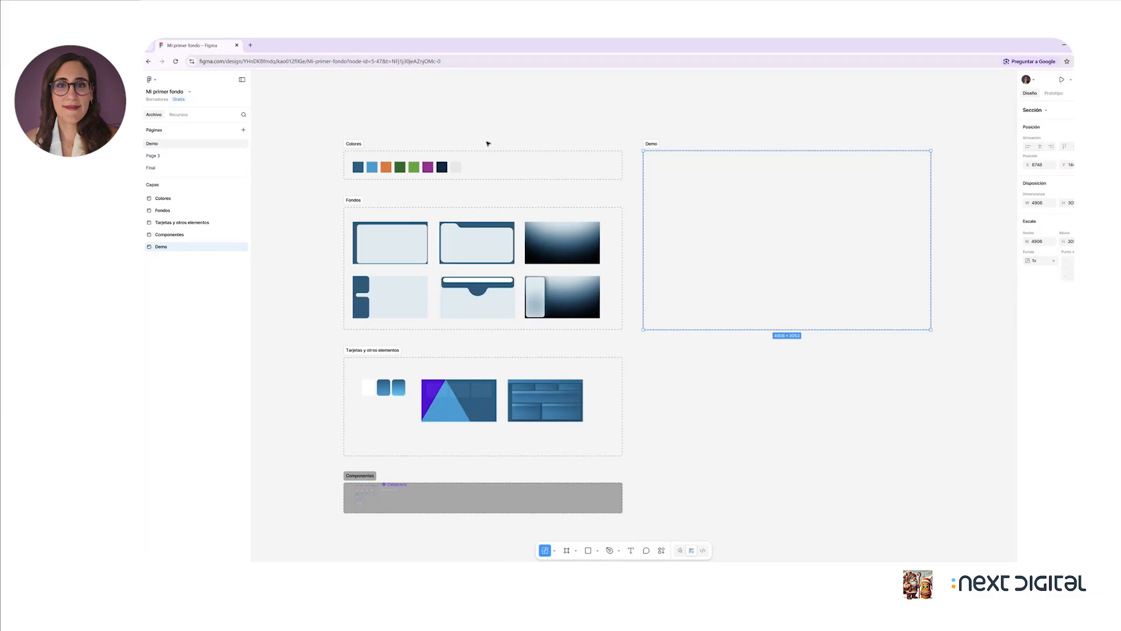
left_click(457, 168)
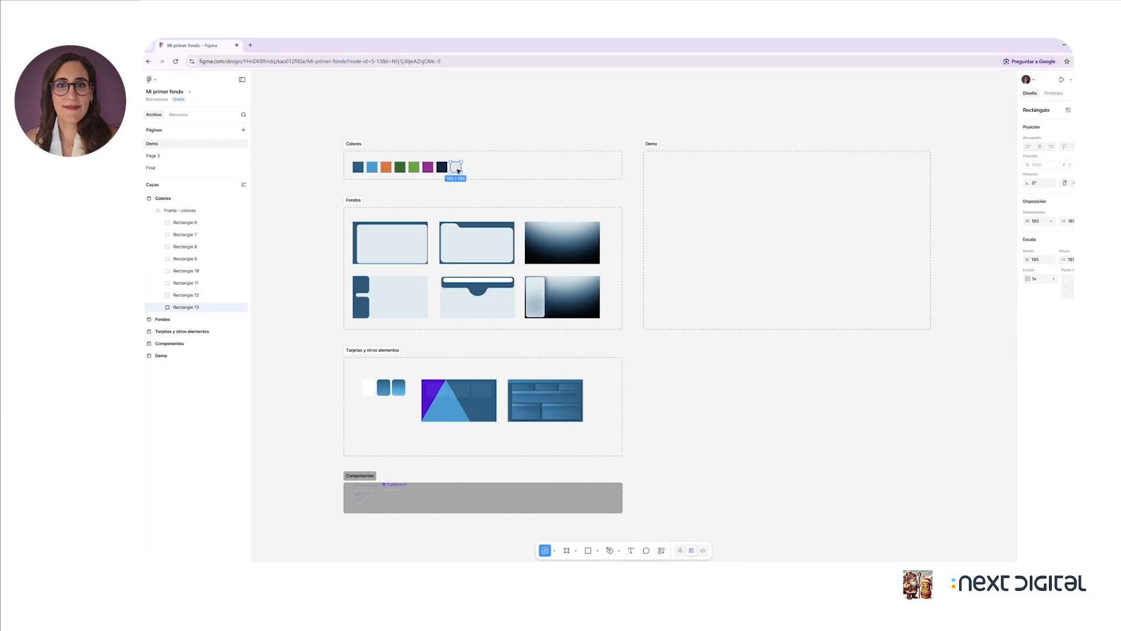
mouse_move(460, 170)
left_mouse_down()
mouse_move(488, 179)
mouse_move(505, 220)
mouse_move(472, 168)
left_mouse_up()
key("ctrl+z")
left_click(726, 383)
Step: Try changing the light grey Colores swatch with the Move tool, undo it and clear the selection
left_click(553, 550)
left_click(583, 518)
left_click(455, 167)
left_click_drag(460, 168, 490, 170)
key("ctrl+z")
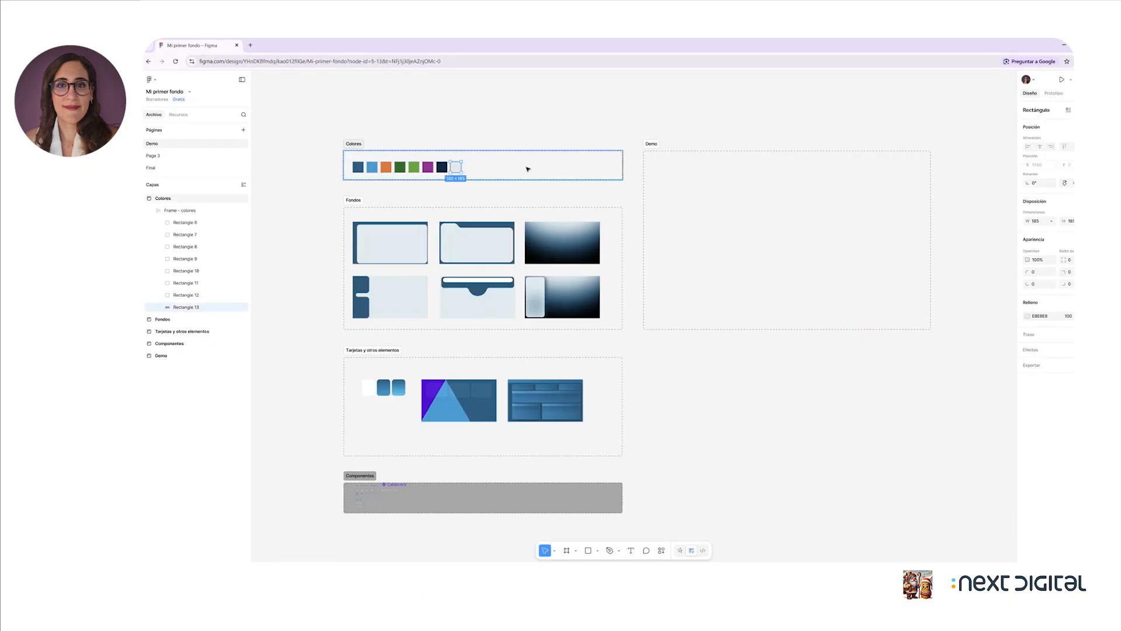
left_click(695, 395)
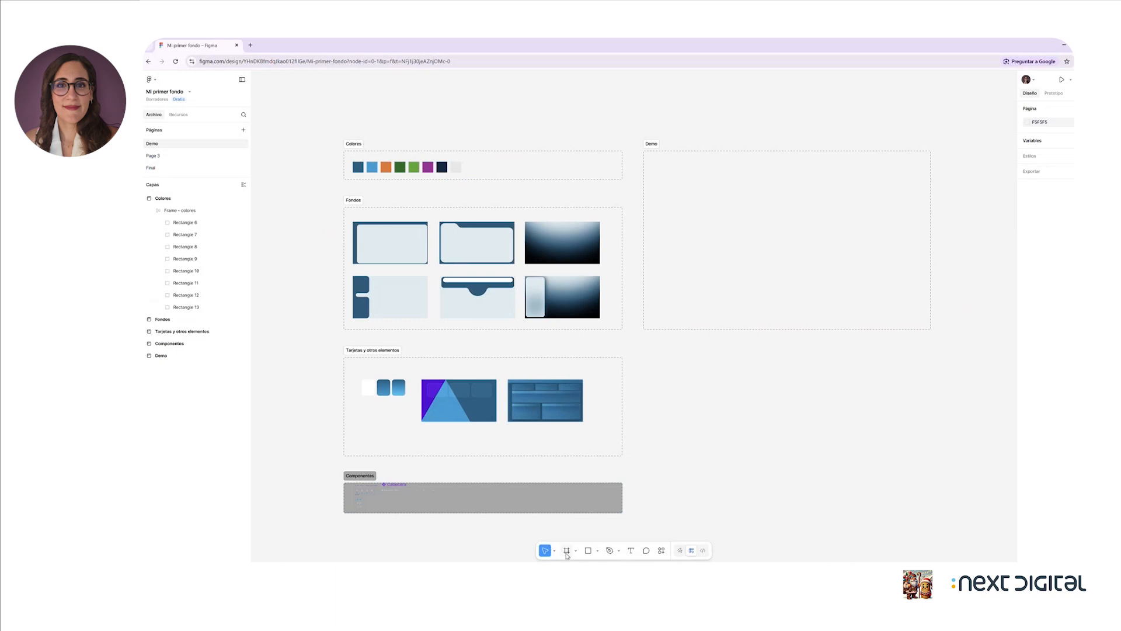
Step: Create a 1280 × 720 frame from the TV preset and place it near the Demo section's upper-left corner
left_click(576, 551)
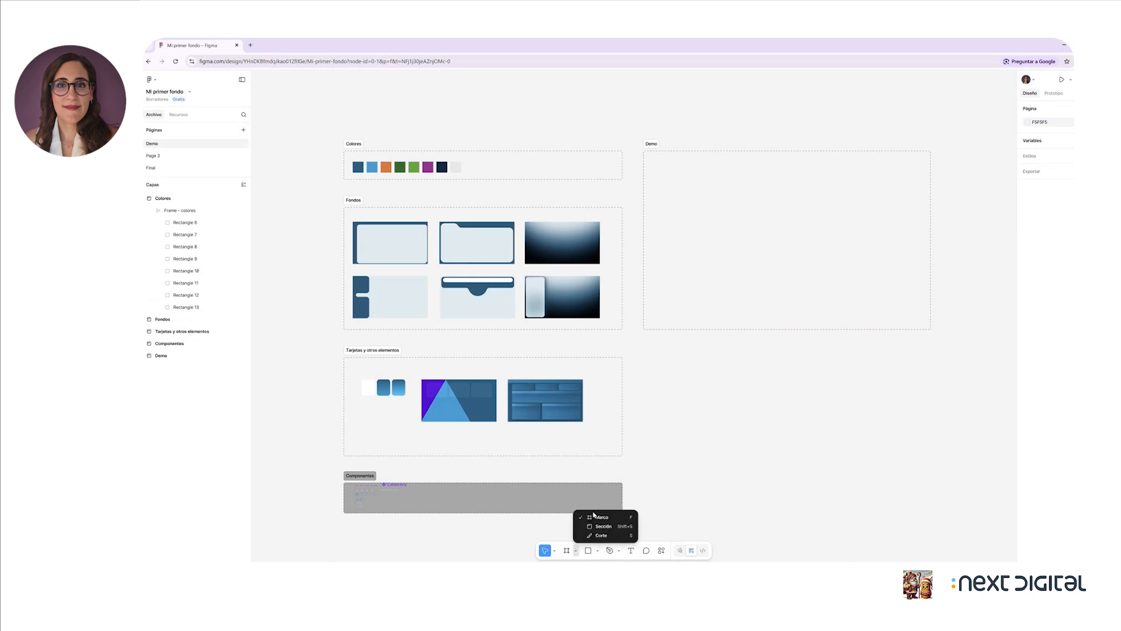
left_click(592, 518)
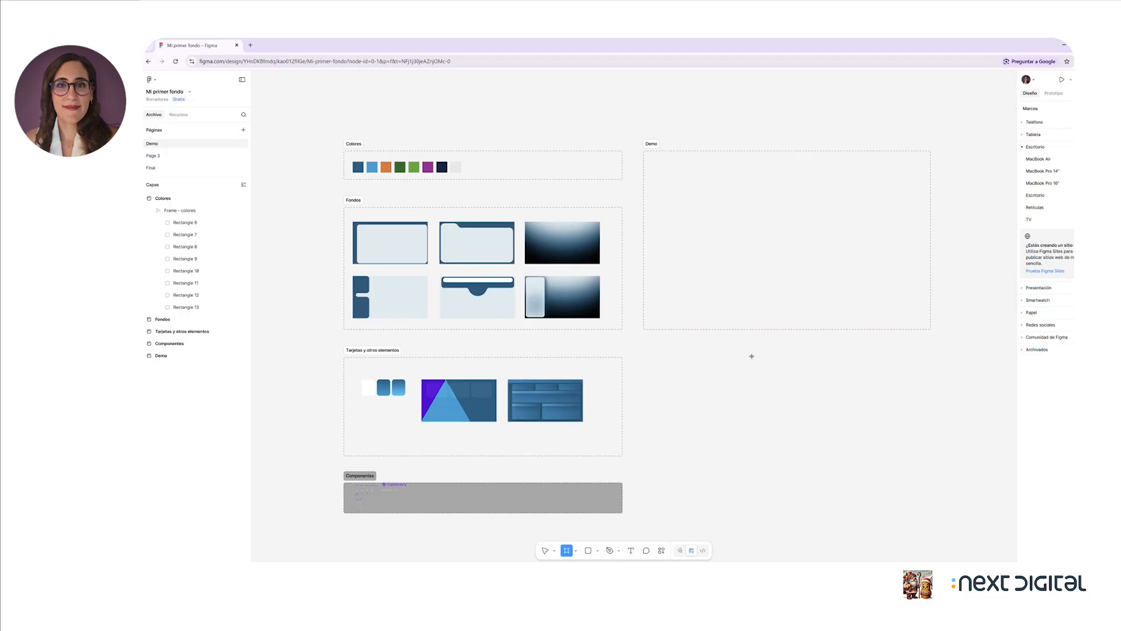
left_click(1023, 135)
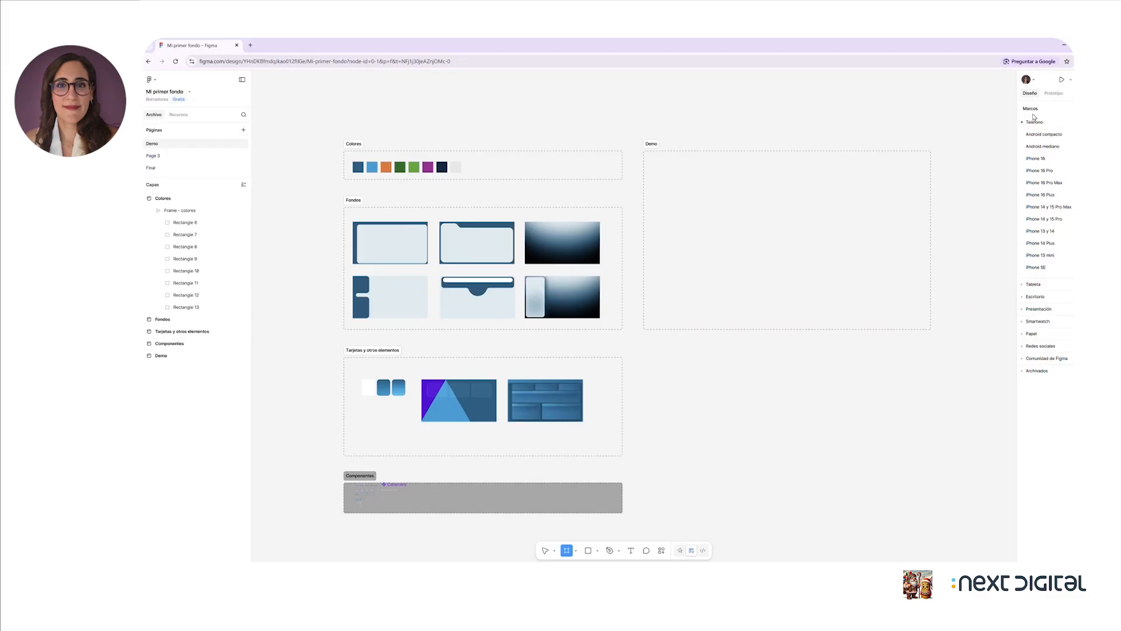
left_click(1035, 296)
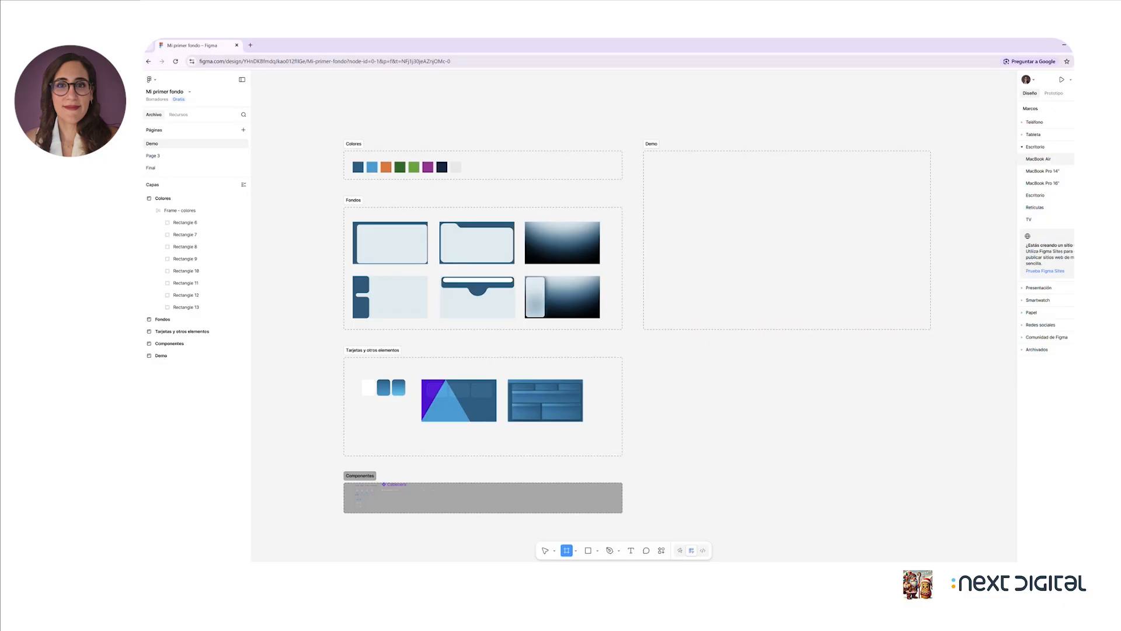
left_click(1029, 220)
left_click_drag(913, 340, 687, 181)
Step: Rename the new TV frame in the Demo section as "Página 1"
scroll(674, 158, "up", 3)
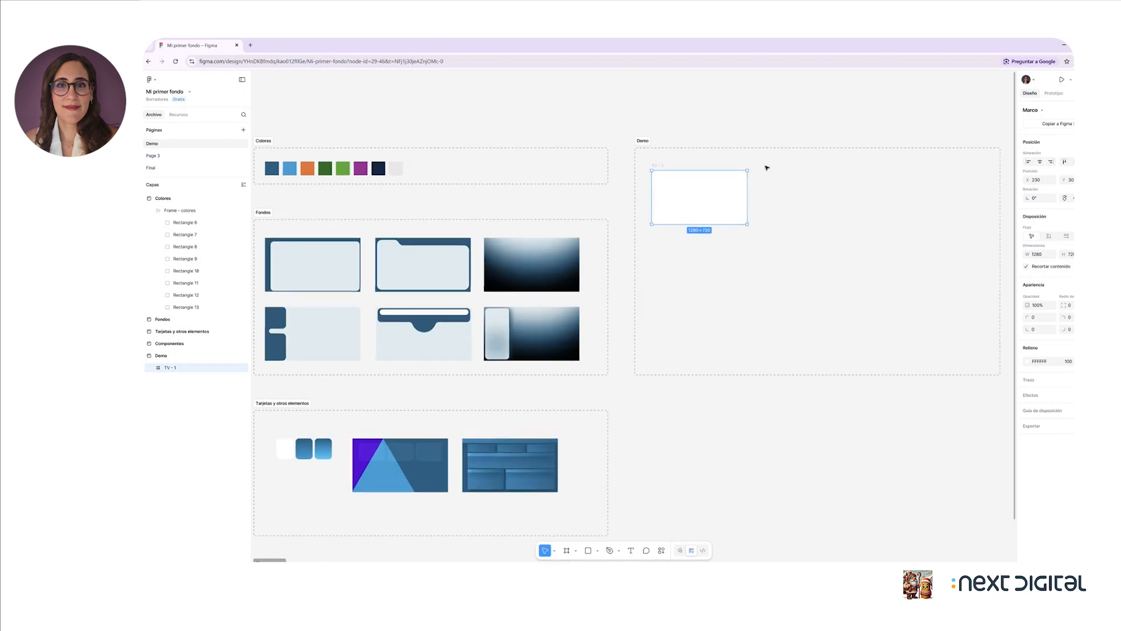
scroll(767, 168, "up", 4)
scroll(603, 166, "up", 3)
scroll(603, 165, "up", 2)
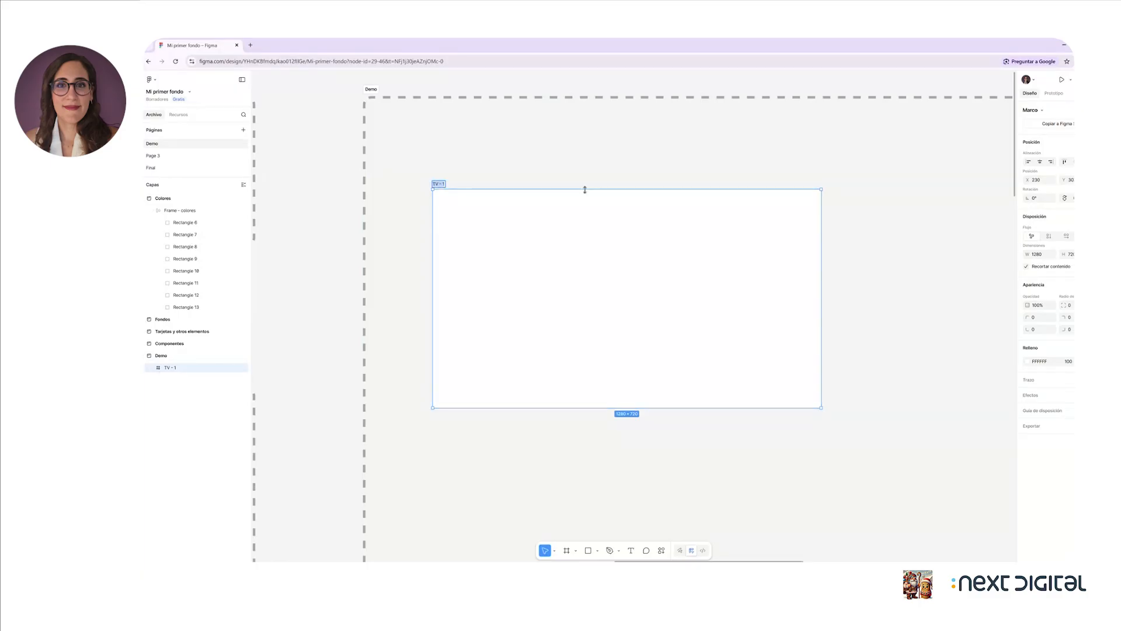
type("gina 1")
key("Return")
Step: Draw a new section about 3904 × 1127 in the empty area above the Demo section
left_click(575, 549)
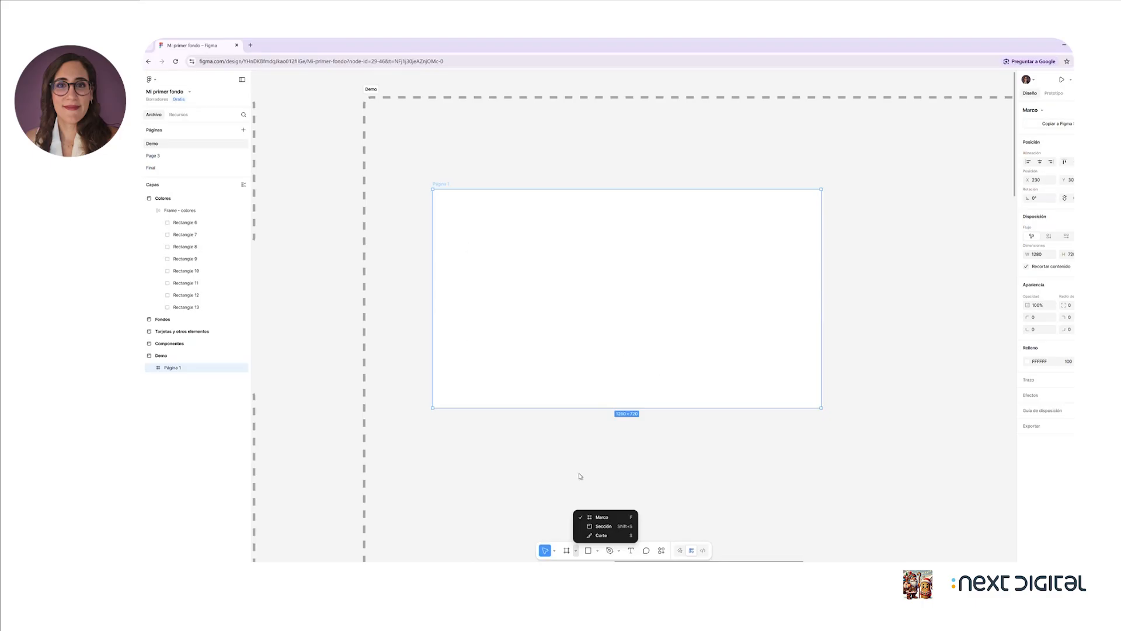
left_click(603, 528)
scroll(553, 263, "down", 5)
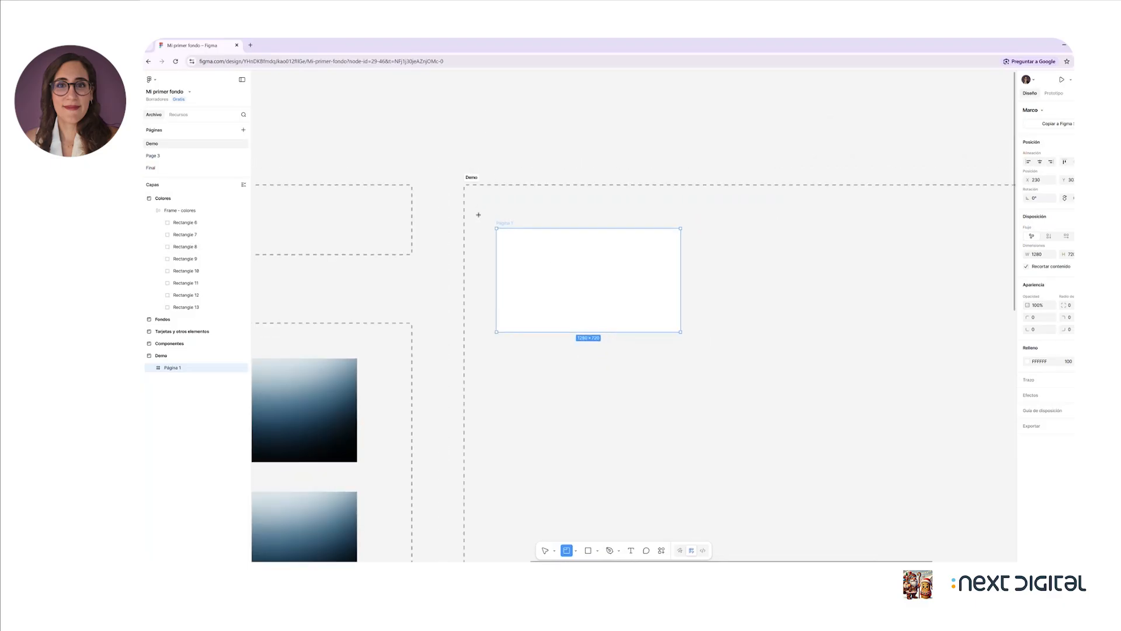
scroll(477, 212, "down", 5)
scroll(468, 212, "left", 4)
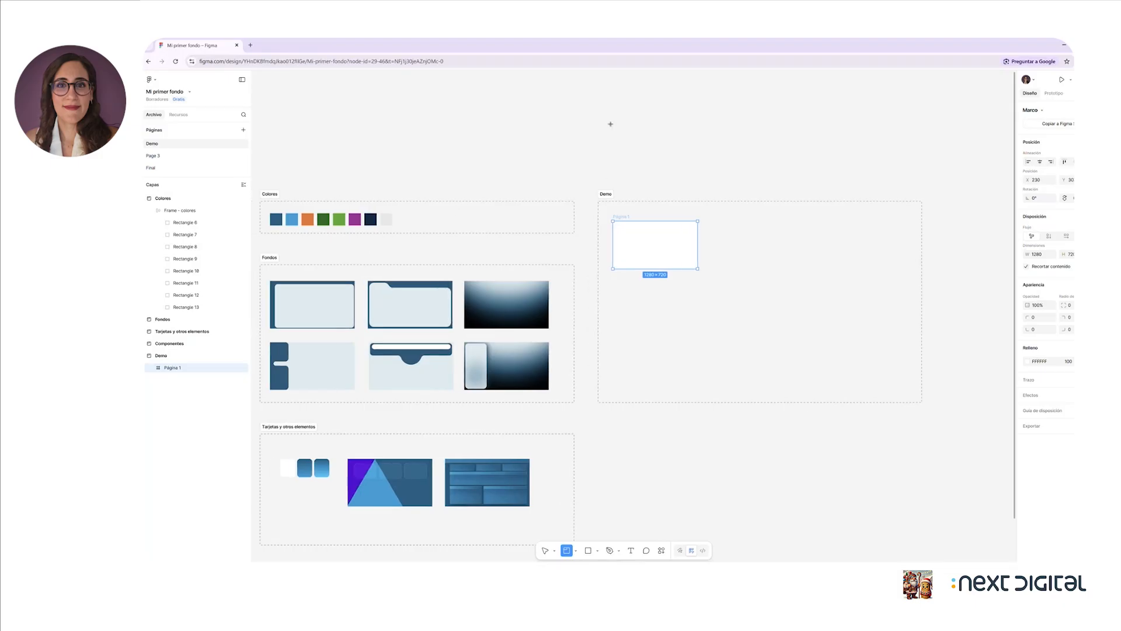
left_click_drag(597, 105, 855, 179)
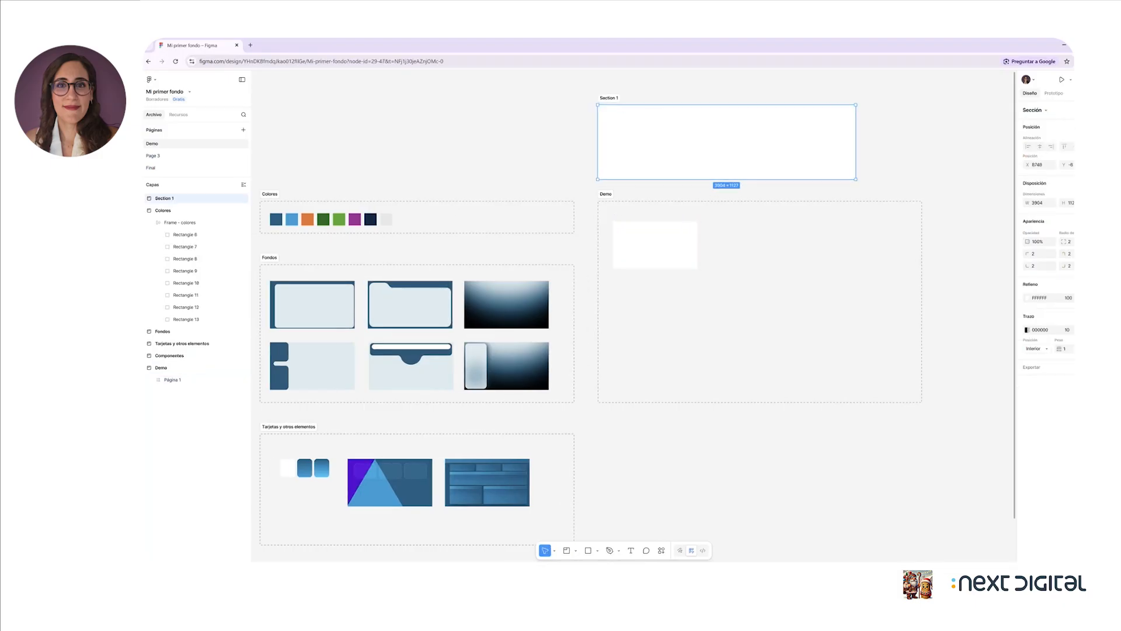
Step: Draw a slice about 1650 px wide around the dark gradient background in the upper row of the Fondos section
left_click(578, 552)
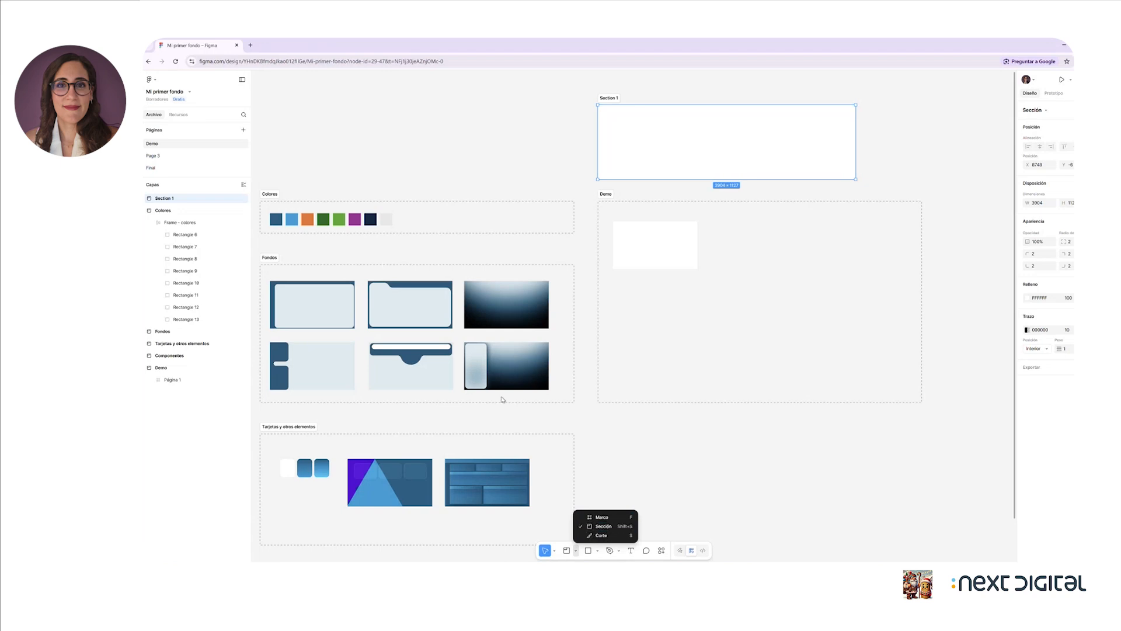
left_click(601, 535)
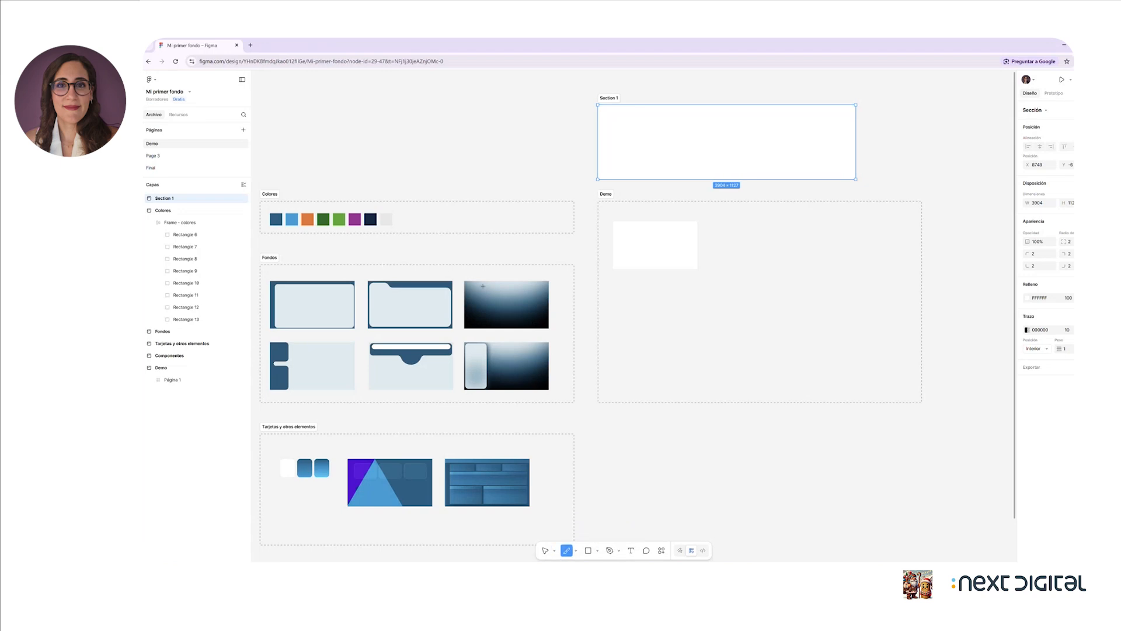
left_click_drag(456, 272, 564, 333)
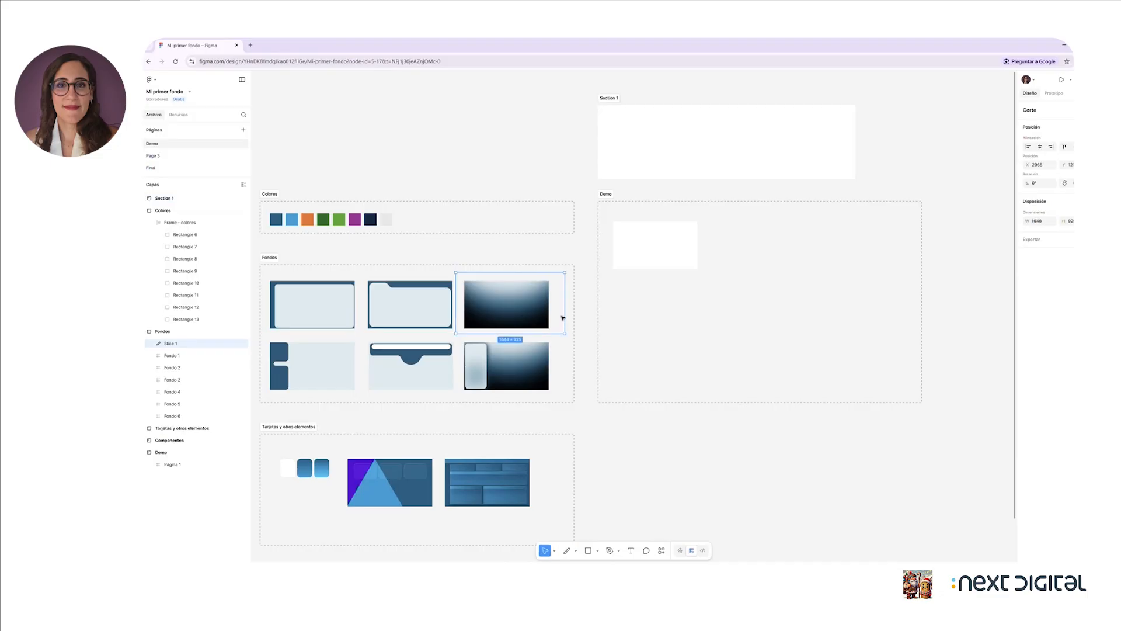
left_click(675, 428)
Step: Delete the empty section above the Demo section
left_click(597, 550)
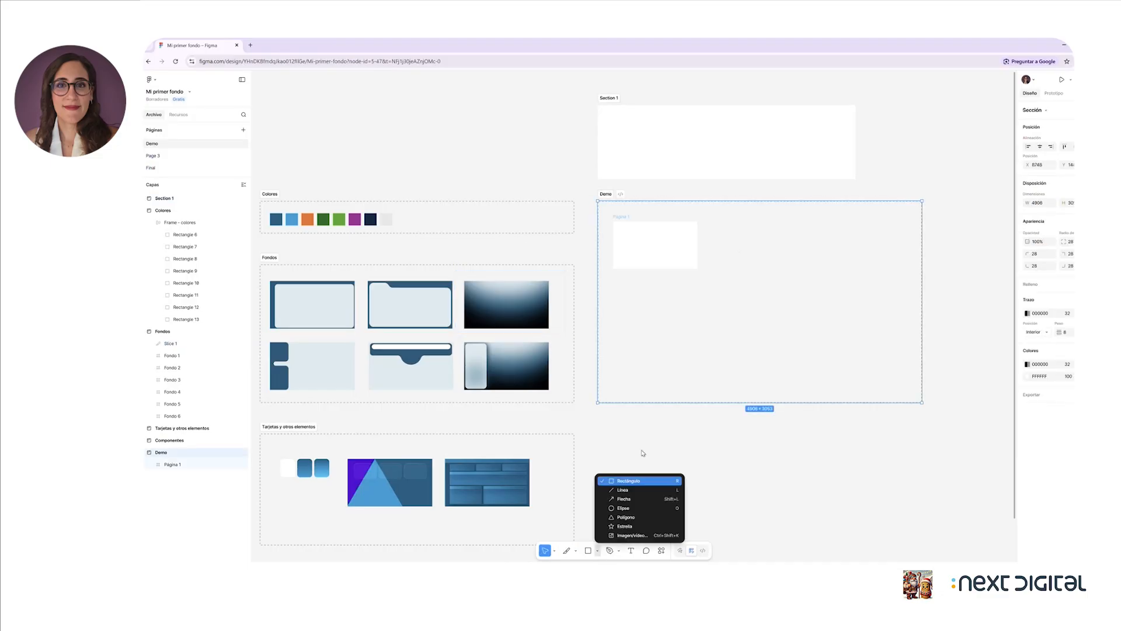
left_click(712, 138)
key("Delete")
Step: Draw a rectangle about 1282 × 77 across the top edge of the Página 1 frame
scroll(689, 217, "up", 5)
scroll(666, 246, "up", 2)
left_click(611, 283)
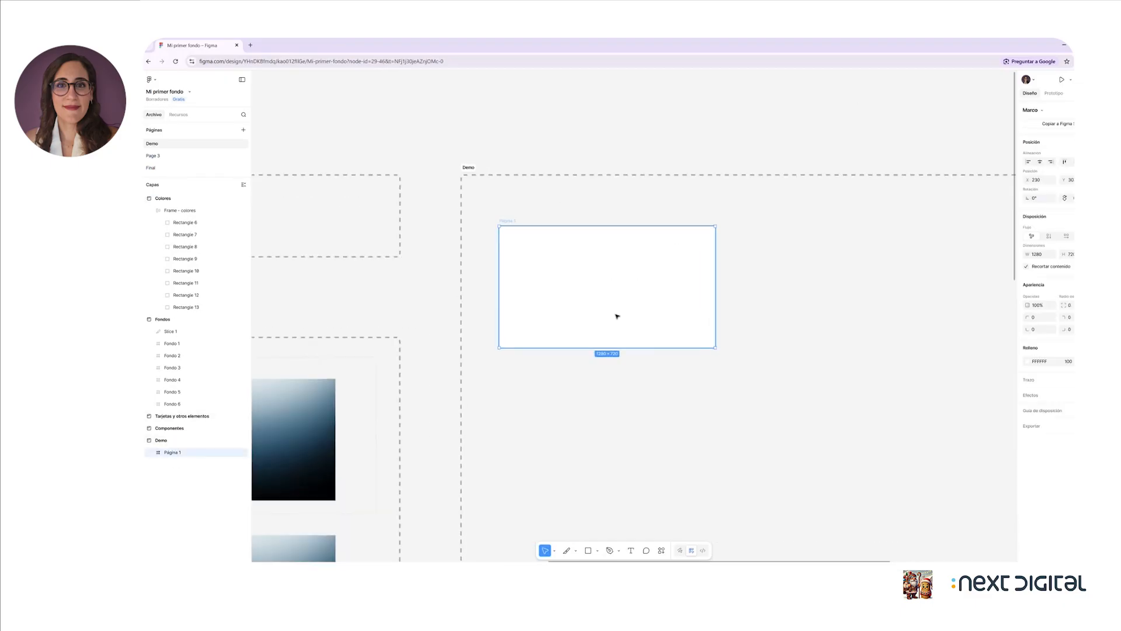
left_click(597, 551)
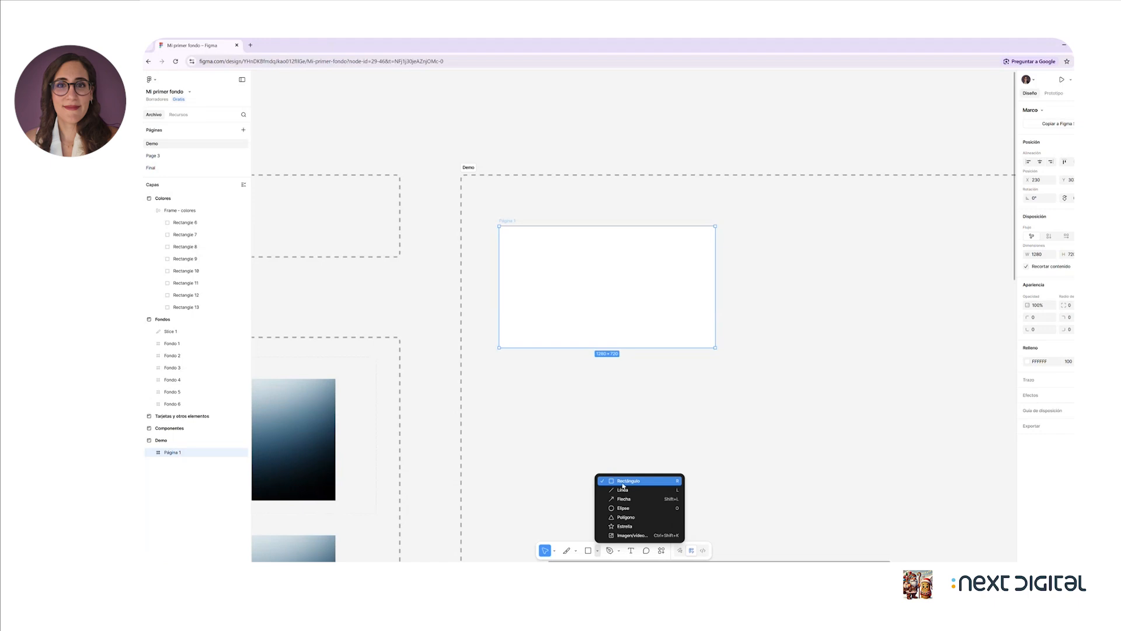
left_click(623, 483)
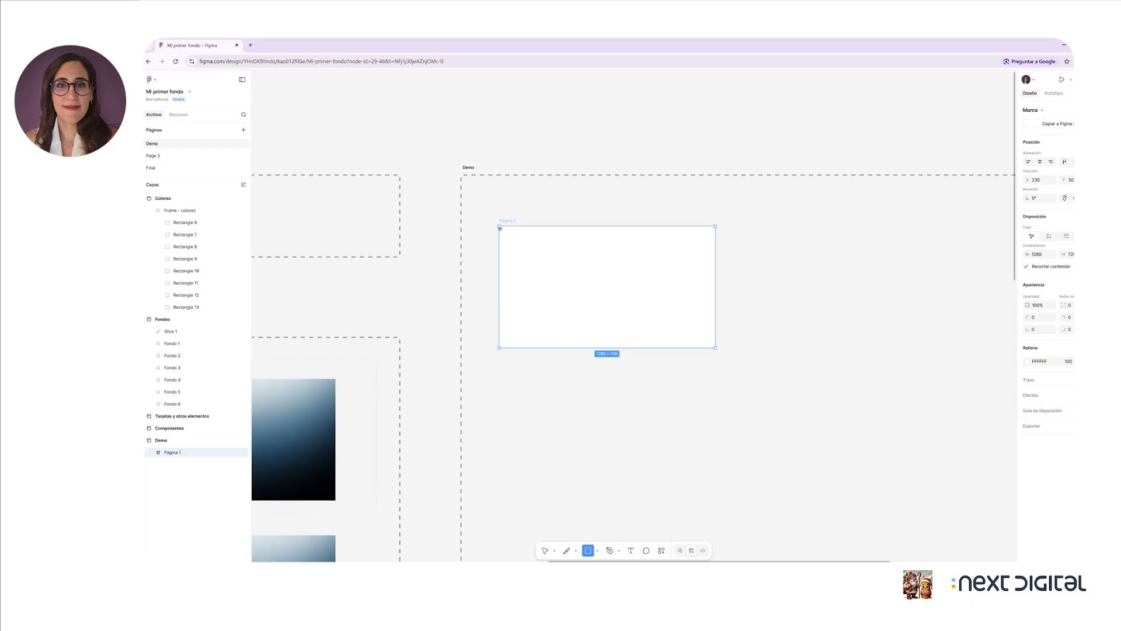
mouse_move(499, 236)
left_mouse_down()
mouse_move(691, 239)
mouse_move(713, 225)
left_mouse_up()
Step: Adjust the rectangle's edges to match the Página 1 frame, making it 1280 × 77
scroll(517, 210, "up", 5)
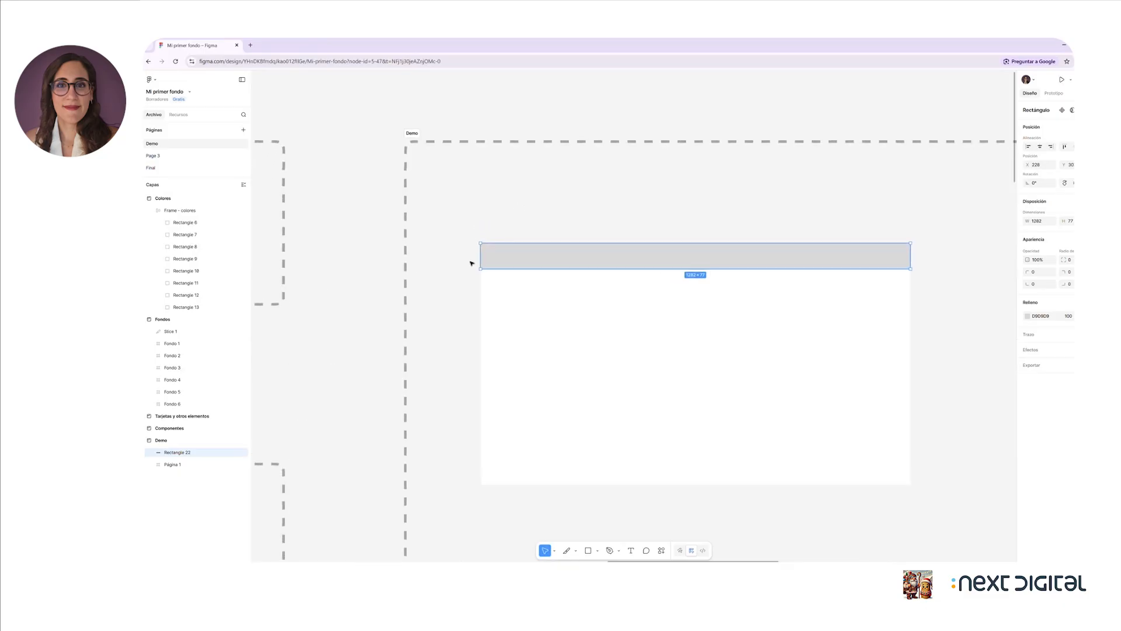
mouse_move(481, 258)
left_mouse_down()
mouse_move(495, 257)
mouse_move(482, 257)
left_mouse_up()
left_click_drag(666, 242, 667, 243)
left_click(935, 297)
left_click(756, 262)
left_click(803, 319)
left_click(796, 264)
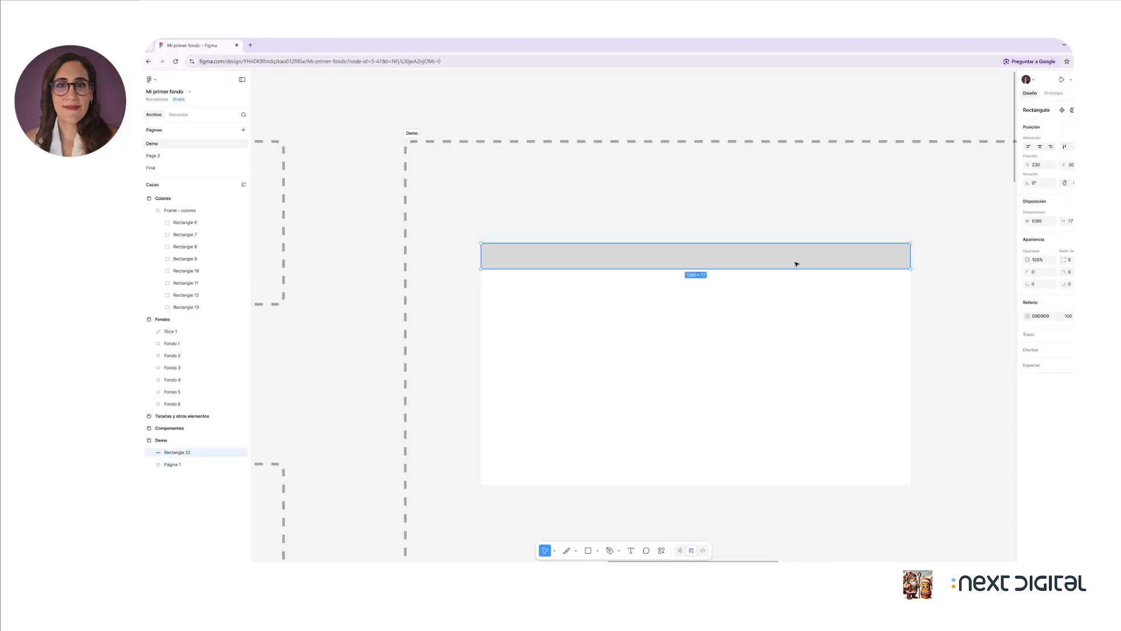
Step: Draw a circle about 142 px in diameter near the upper-left corner of Página 1 and open its fill colour
left_click(597, 551)
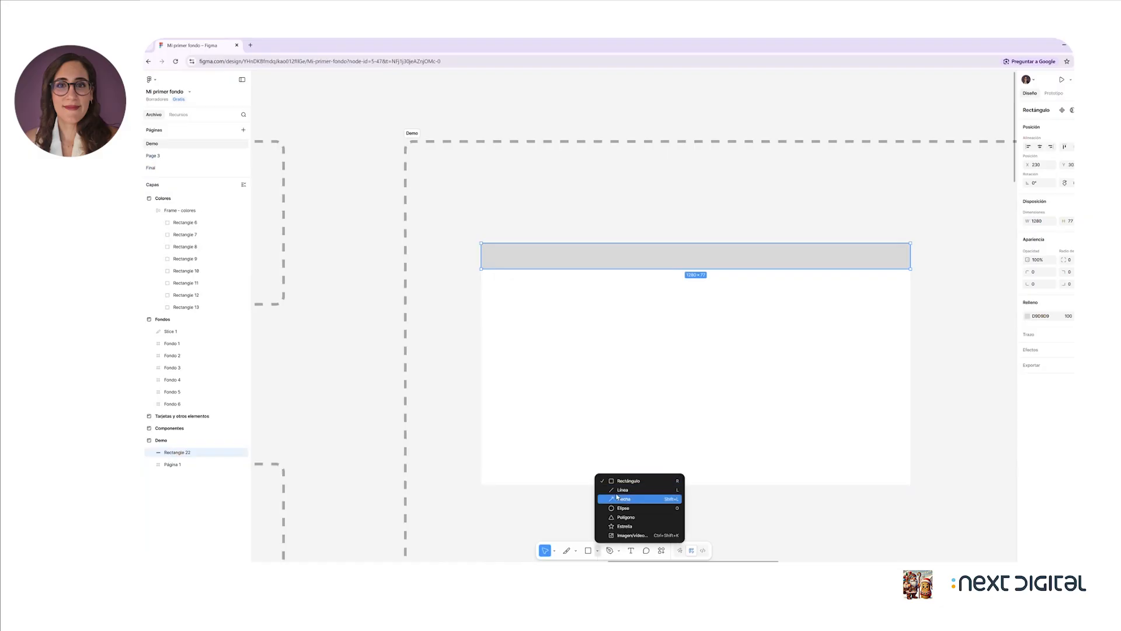
left_click(621, 507)
mouse_move(495, 291)
left_mouse_down()
mouse_move(556, 349)
mouse_move(510, 278)
left_mouse_up()
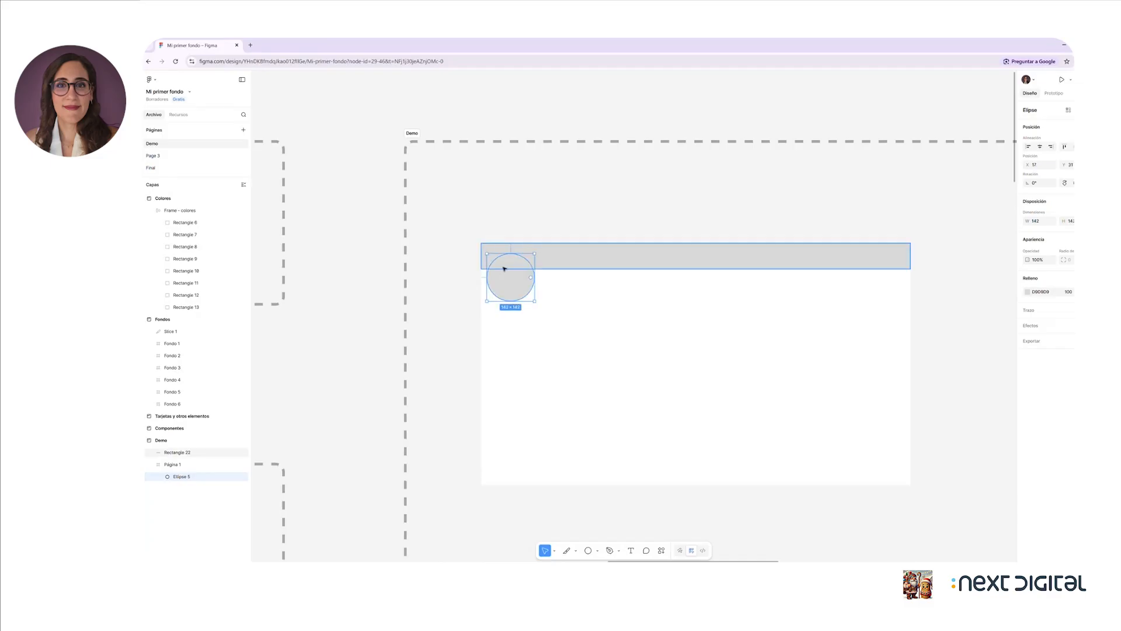
left_click(1027, 292)
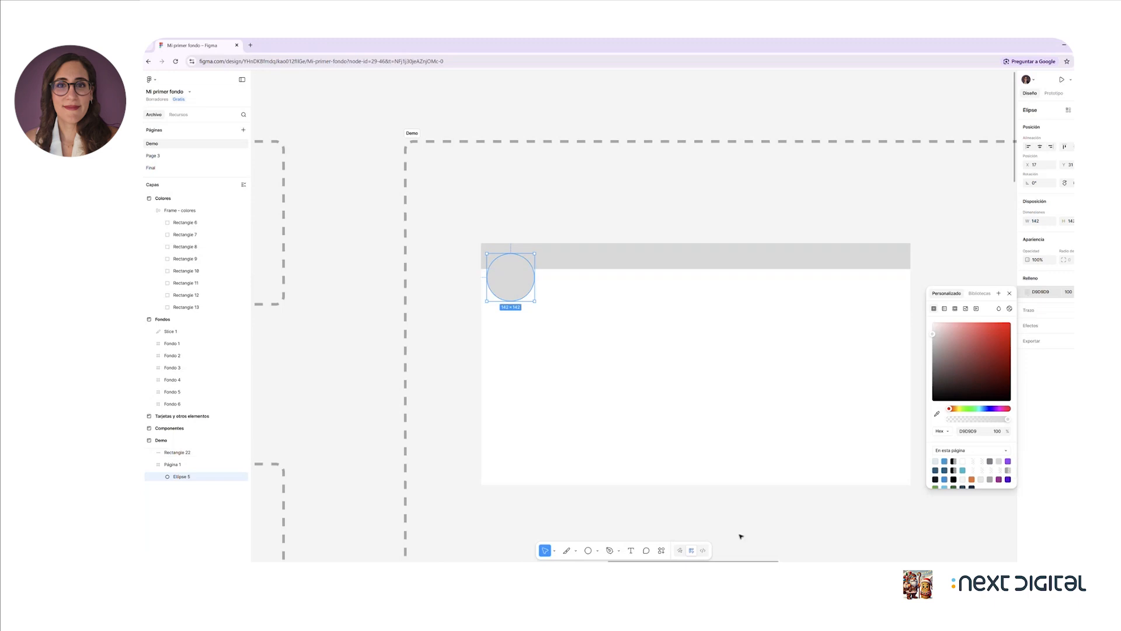
Step: Draw a closed four-sided outline with the Pen tool to the right of the circle in Página 1
left_click(596, 551)
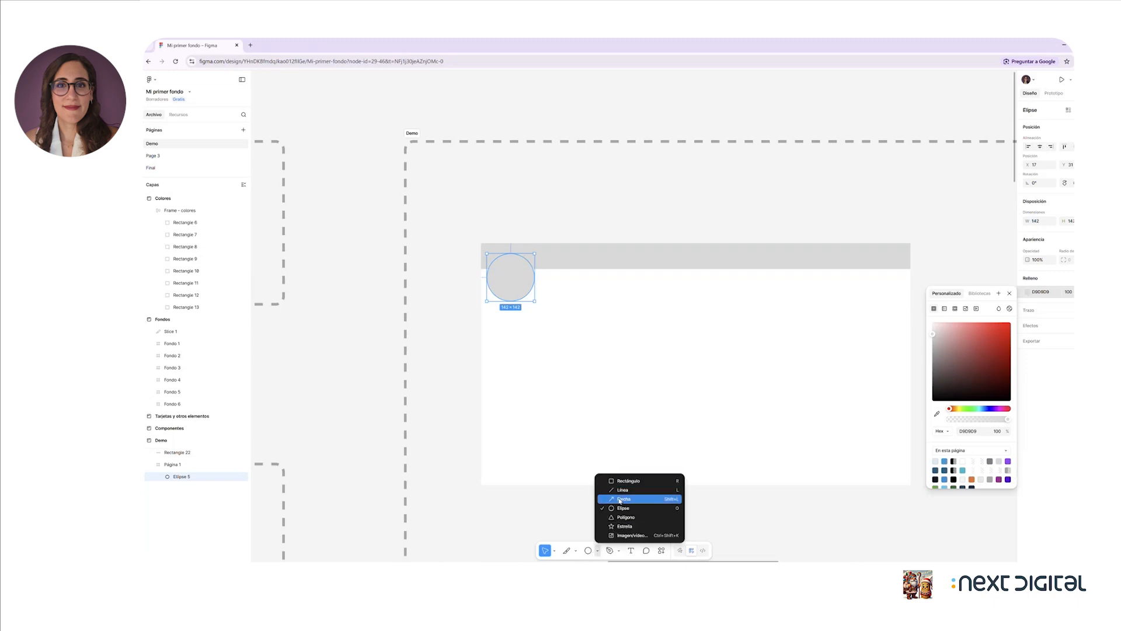
left_click(619, 551)
left_click(618, 551)
left_click(643, 526)
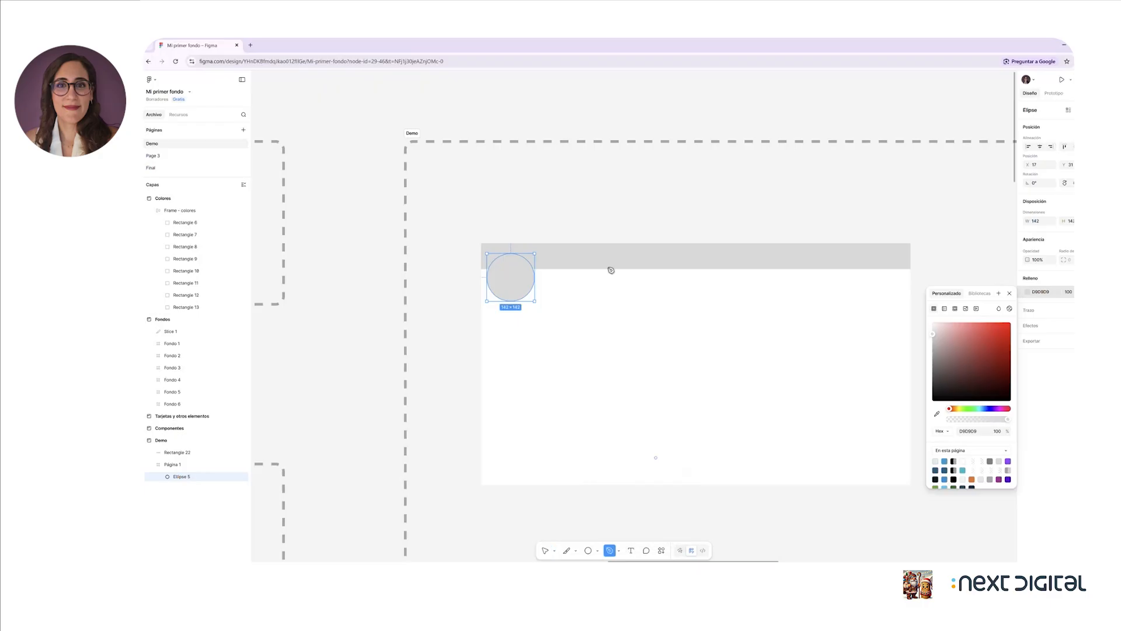
left_click(604, 309)
left_click(657, 317)
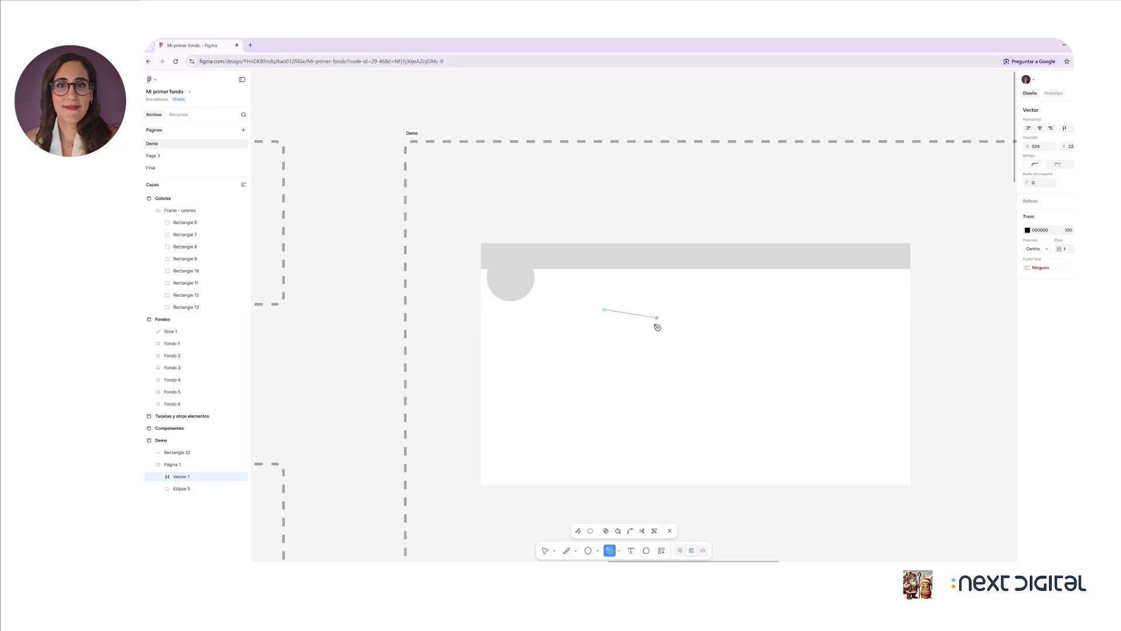
left_click(621, 354)
left_click(584, 340)
left_click(604, 310)
Step: Try a short freehand Pencil stroke to the right of the four-sided outline and undo it
left_click(620, 552)
left_click(633, 534)
mouse_move(734, 311)
left_mouse_down()
mouse_move(722, 344)
mouse_move(750, 341)
mouse_move(730, 310)
left_mouse_up()
key("ctrl+z")
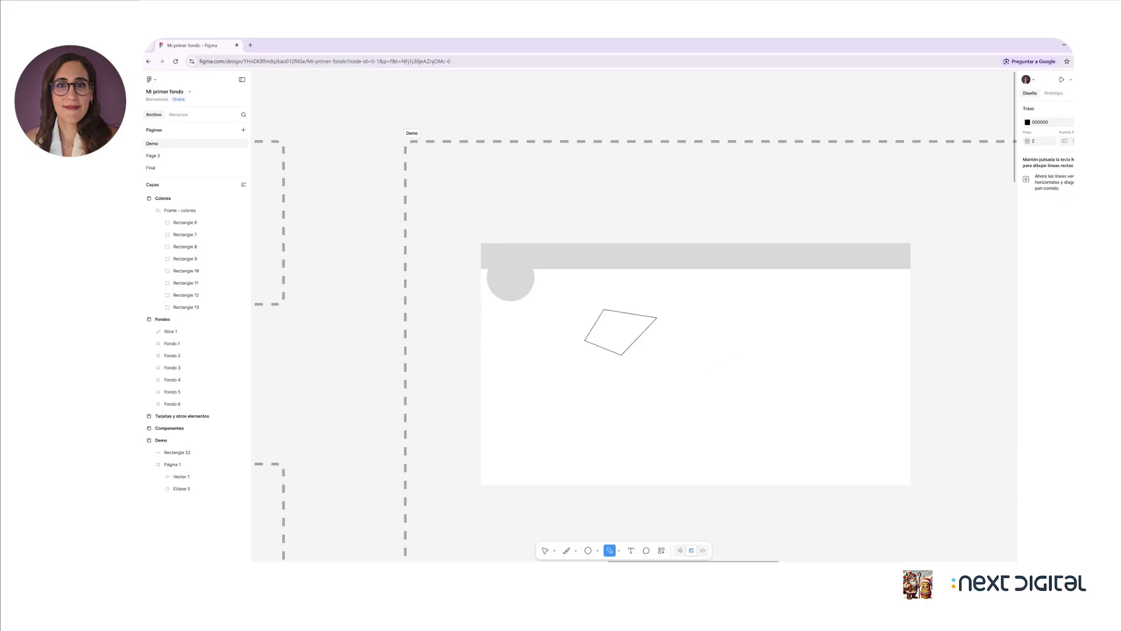
Step: Try a text box about 182 px wide with placeholder letters below the rectangle in Página 1, and delete it
key("t")
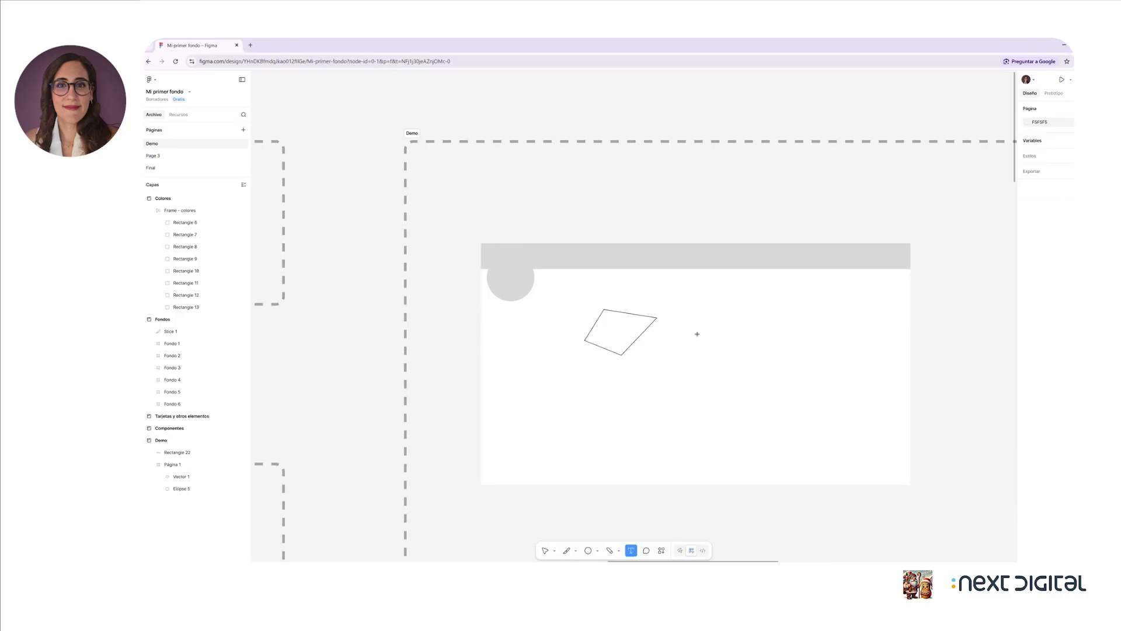
left_click_drag(700, 290, 760, 302)
type("asfdasdfasdfa")
key("Escape")
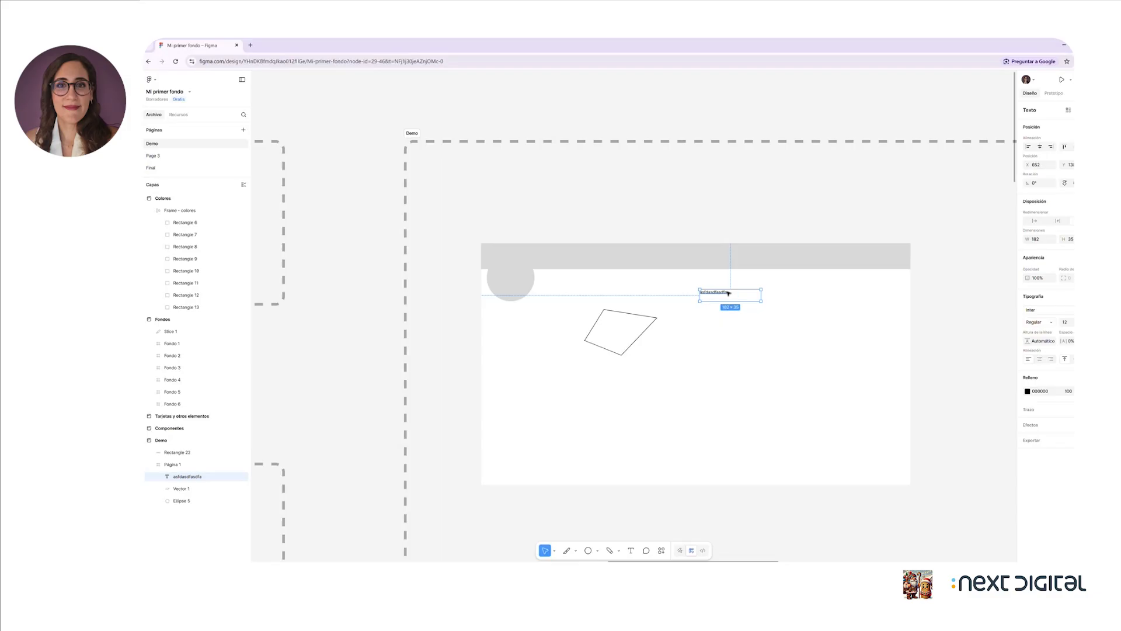
key("Delete")
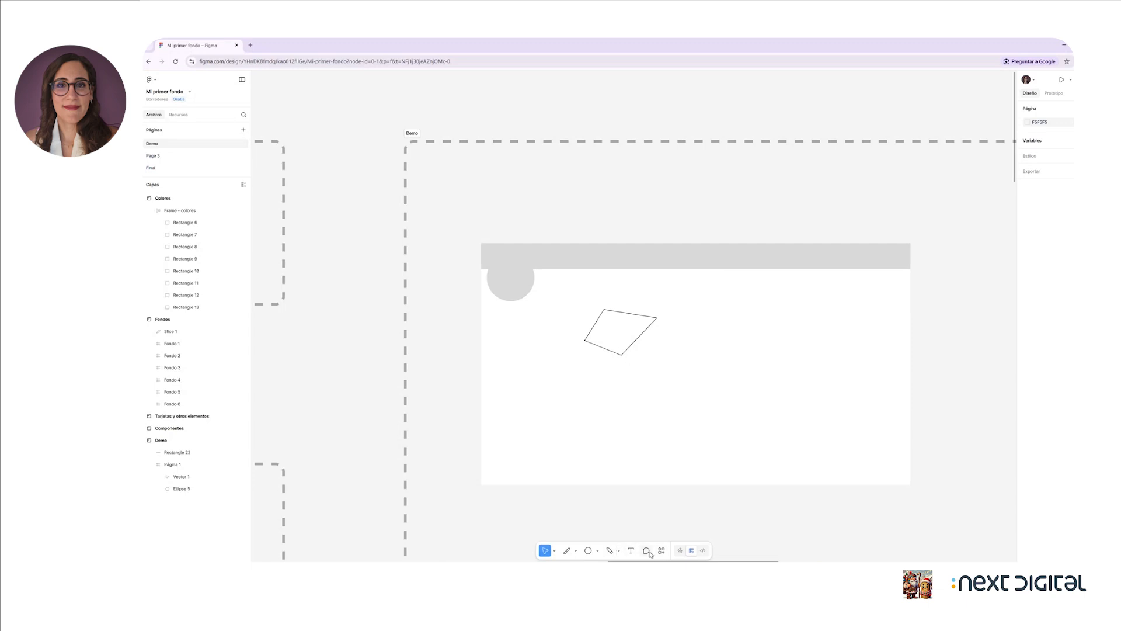
Step: Delete the four-sided vector outline from Página 1
left_click(526, 292)
left_click(596, 327)
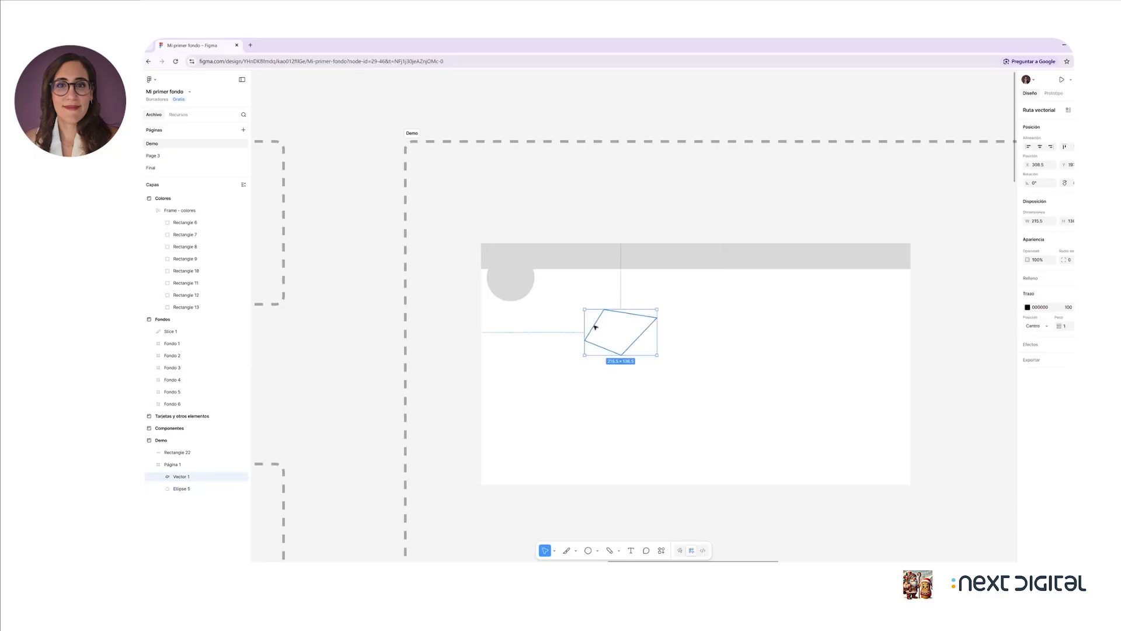
key("Delete")
Step: Change the top rectangle's fill to the red D56060
left_click(584, 253)
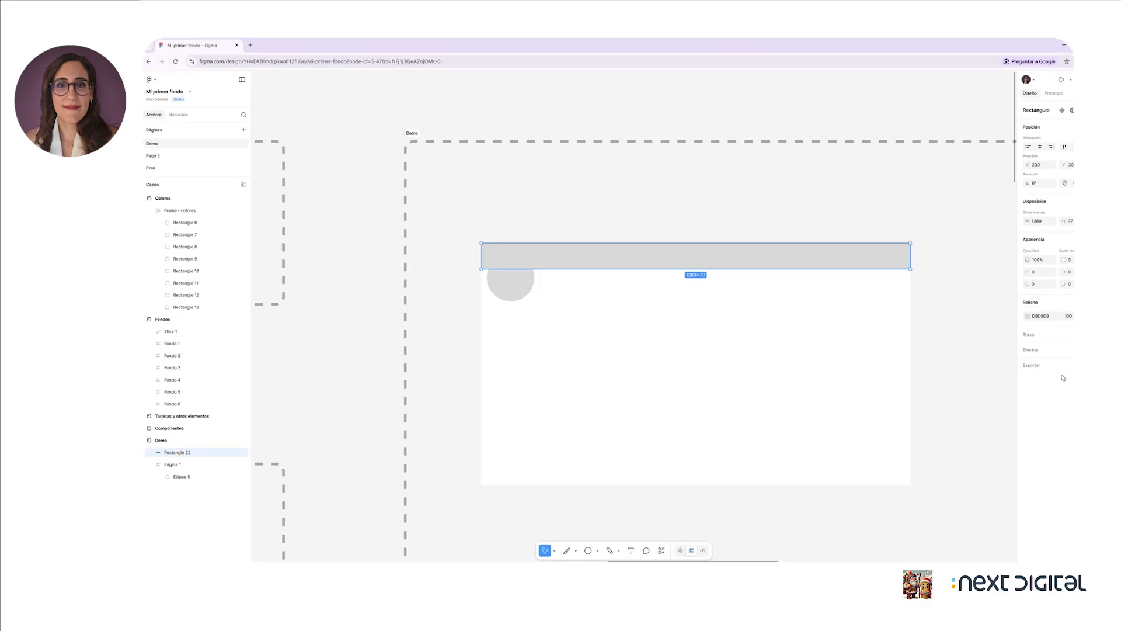
left_click(1027, 316)
left_click(975, 359)
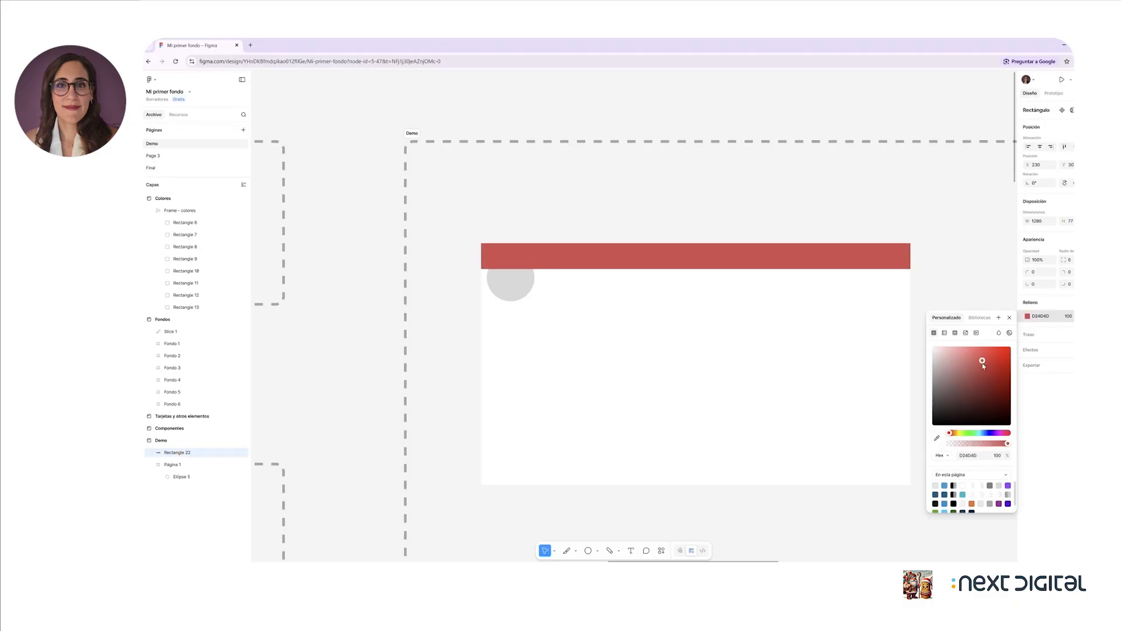
Step: Add an inner stroke to the red rectangle, coloured blue 0F9ED5 and about 8 px thick
left_click(1065, 334)
left_click(1029, 348)
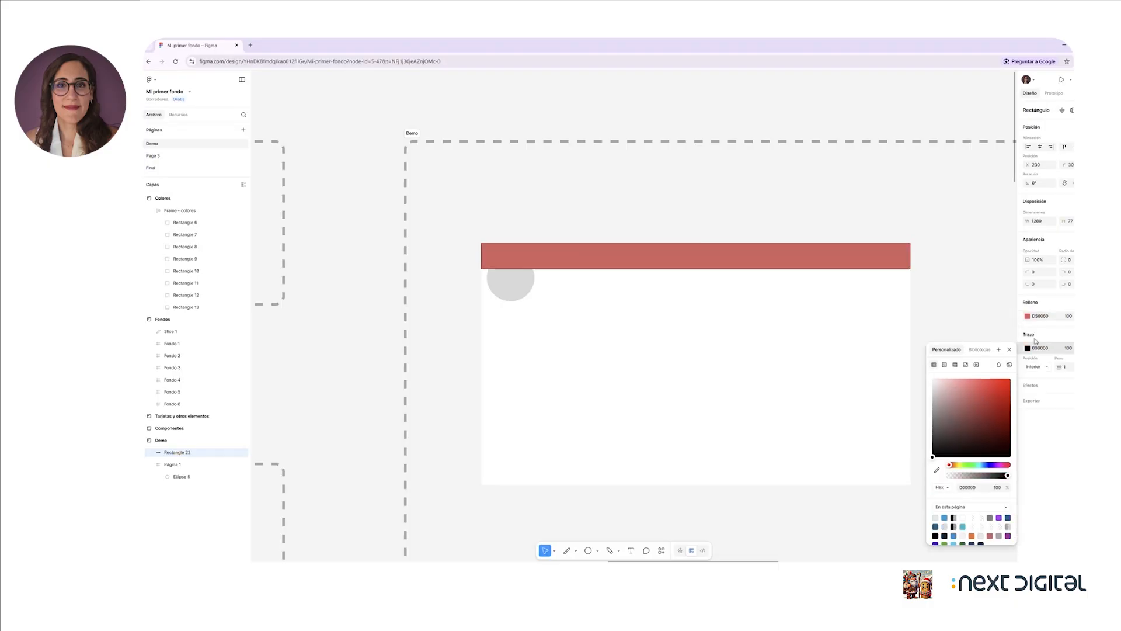
left_click(1035, 349)
left_click(1036, 349)
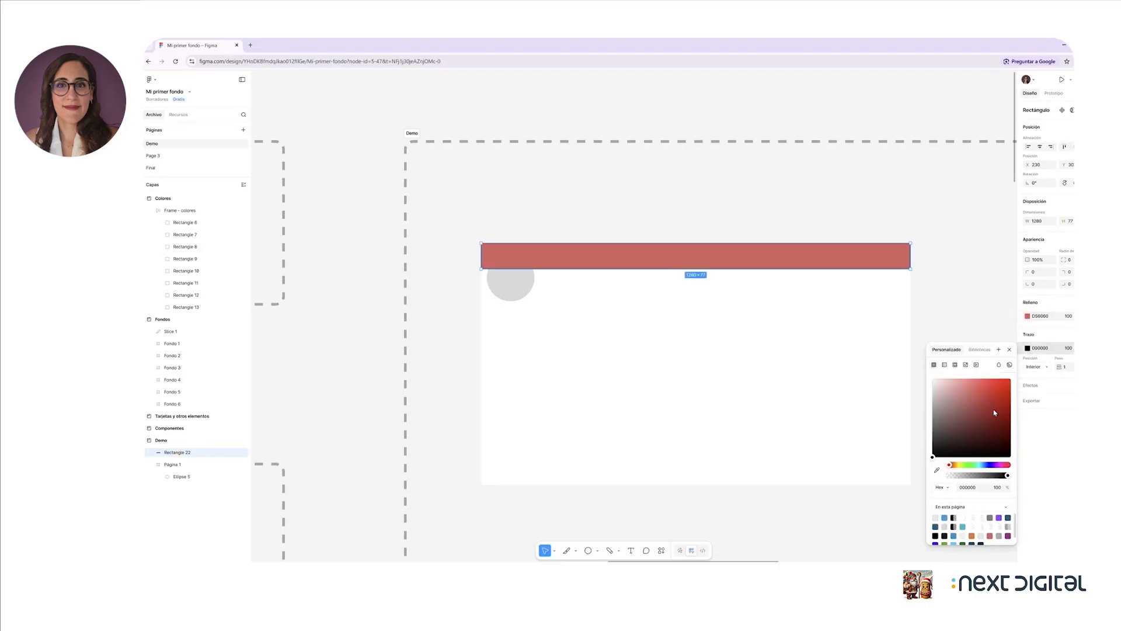
left_click_drag(966, 429, 956, 388)
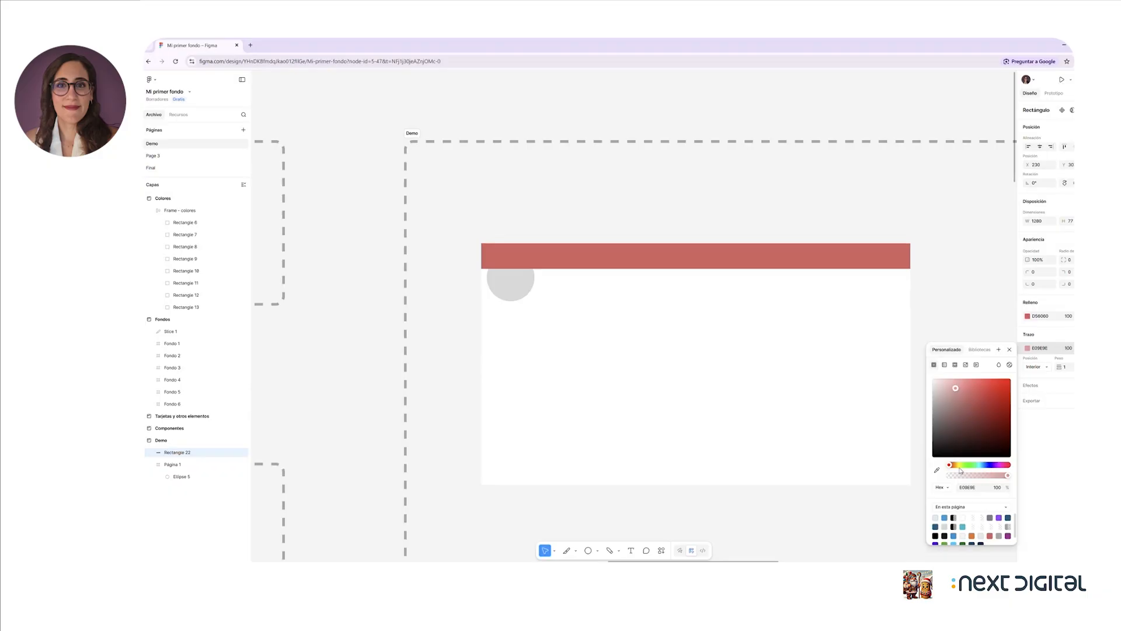
left_click(944, 518)
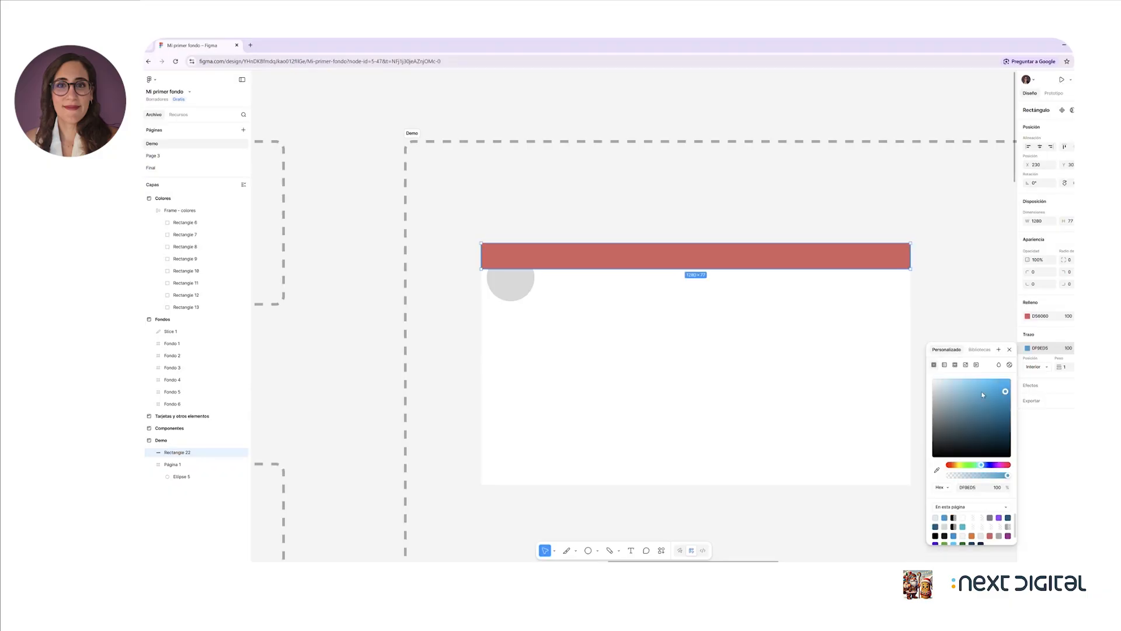
left_click_drag(1061, 367, 1077, 367)
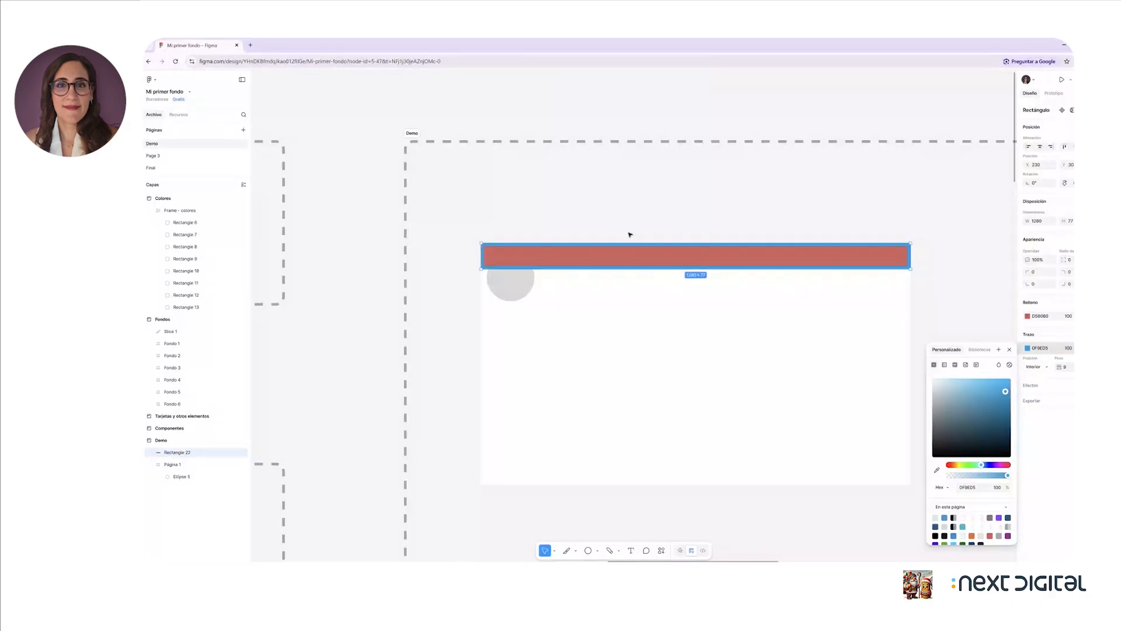
Step: Move the grey circle down and to the right so it sits clear below the red rectangle, and clear the selection
left_click_drag(529, 294, 541, 314)
left_click(561, 256)
left_click(529, 300)
left_click(559, 266)
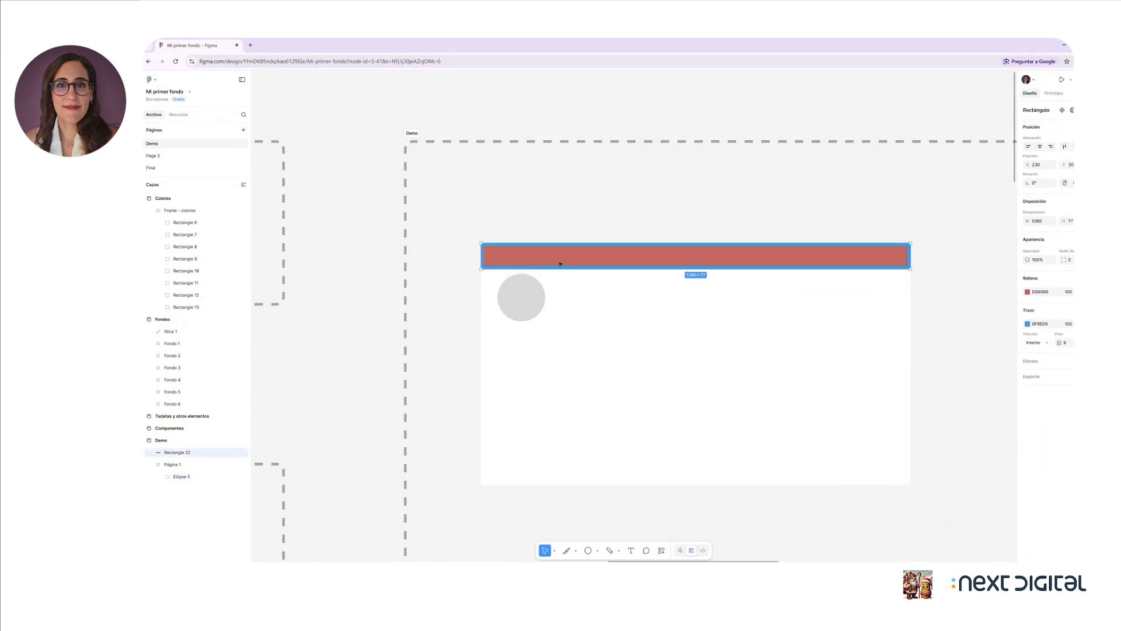
left_click(910, 321)
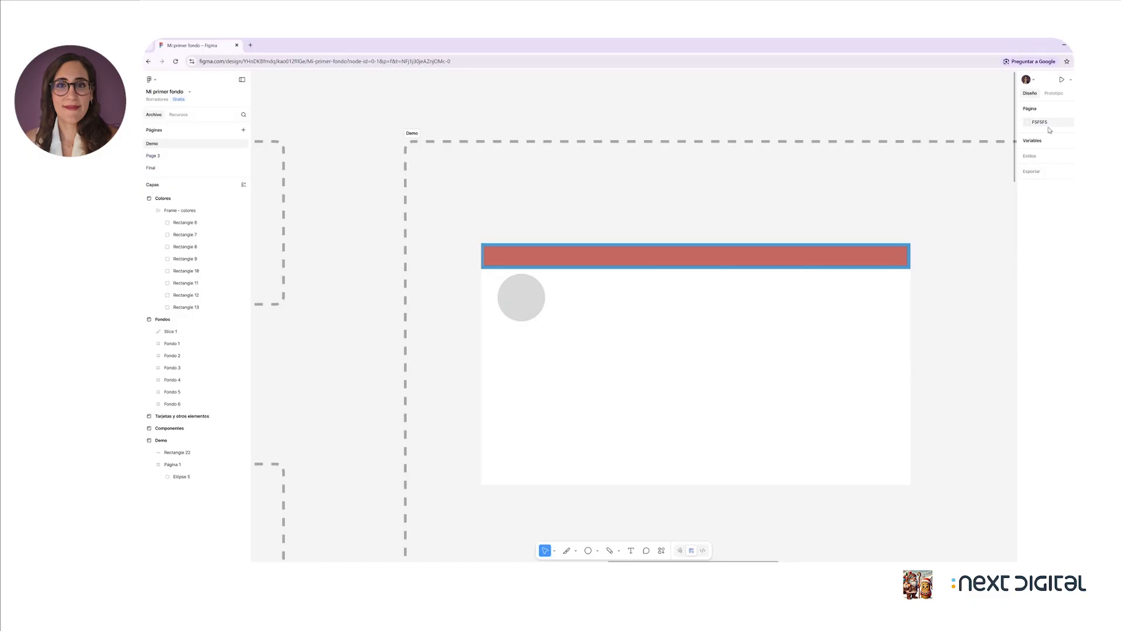
Step: Change the Página 1 frame's fill to the muted teal 43828E
left_click(227, 464)
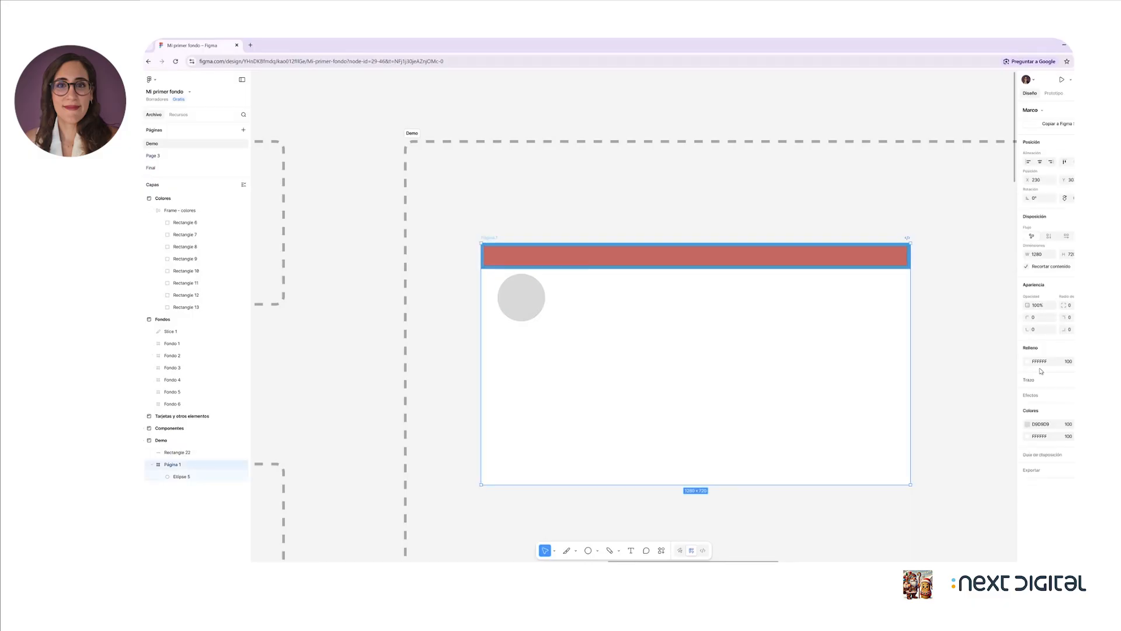
left_click(1029, 363)
left_click(959, 414)
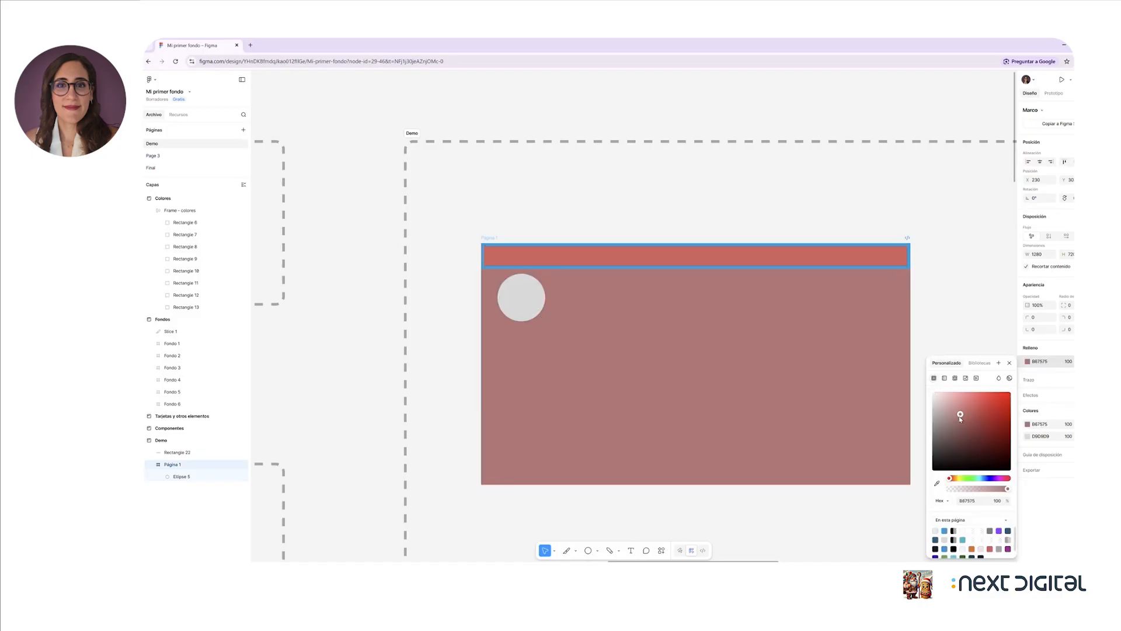
left_click(980, 477)
left_click(974, 427)
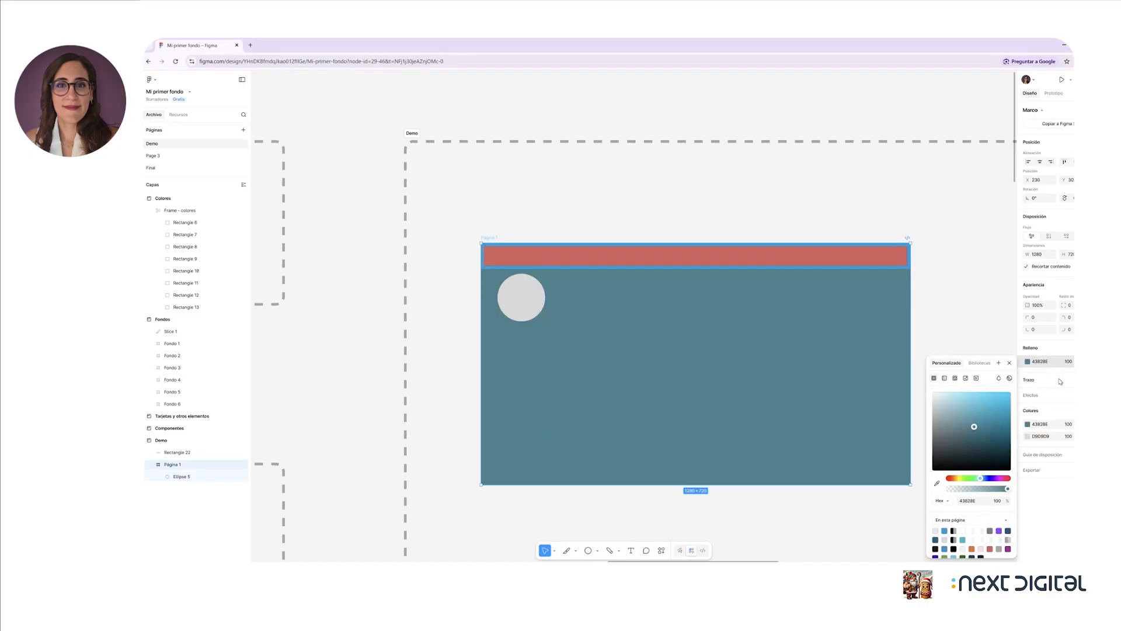
Step: Add a drop shadow (Sombra paralela) effect to the grey circle and review the available effect types
left_click(753, 254)
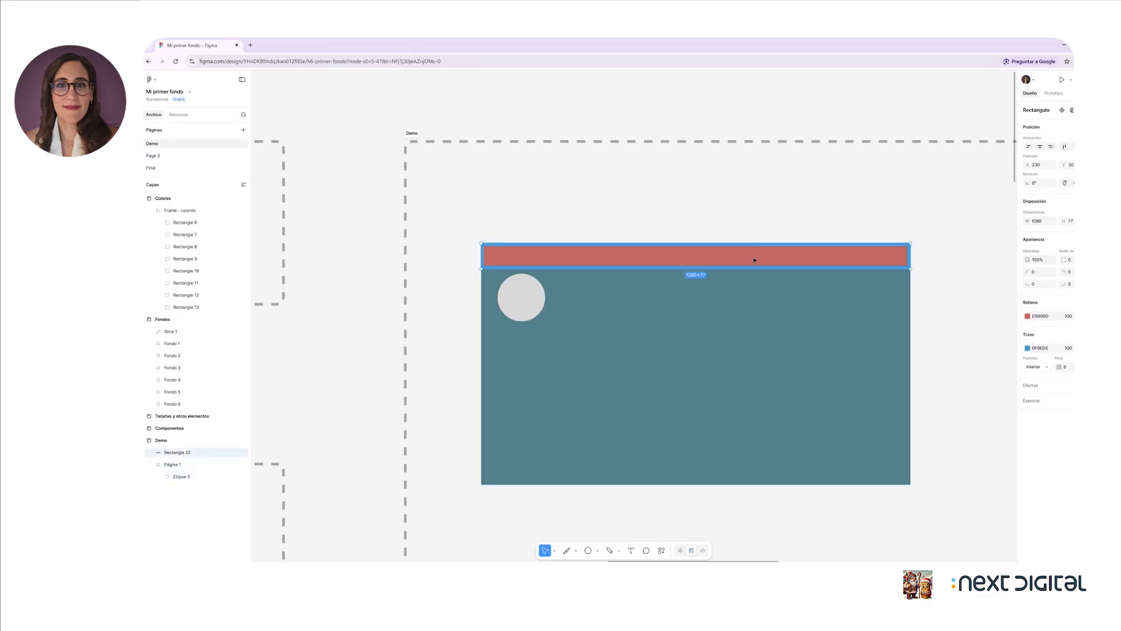
left_click(532, 298)
left_click(1068, 325)
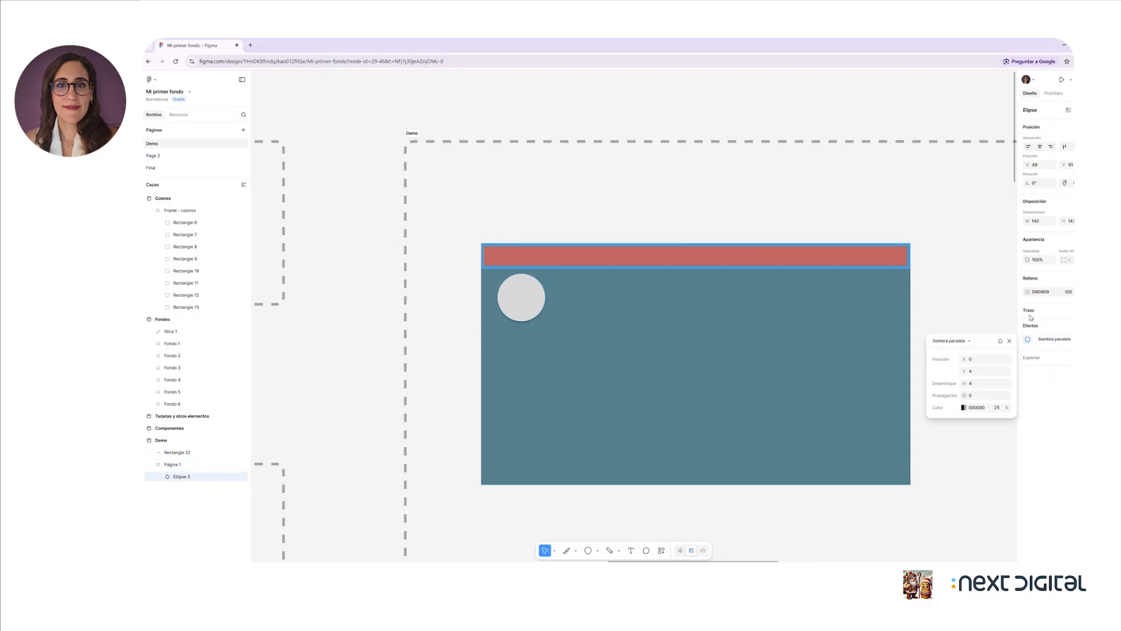
left_click(966, 341)
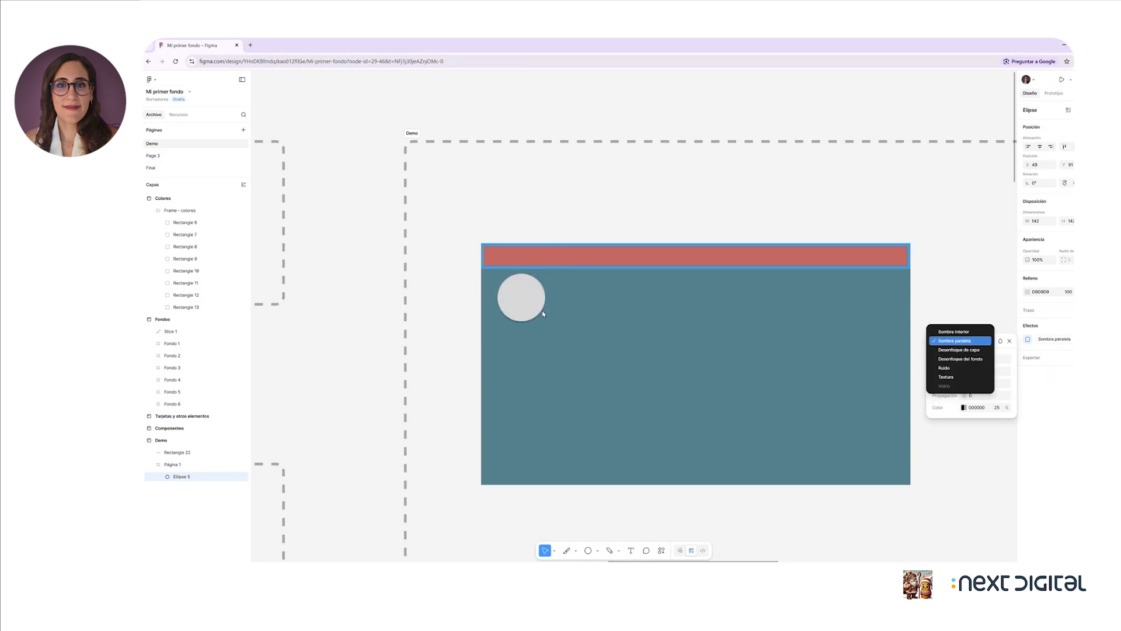
left_click(621, 220)
Step: Lower the opacity of the red rectangle at the top of the frame to 78% and clear the selection
left_click(842, 256)
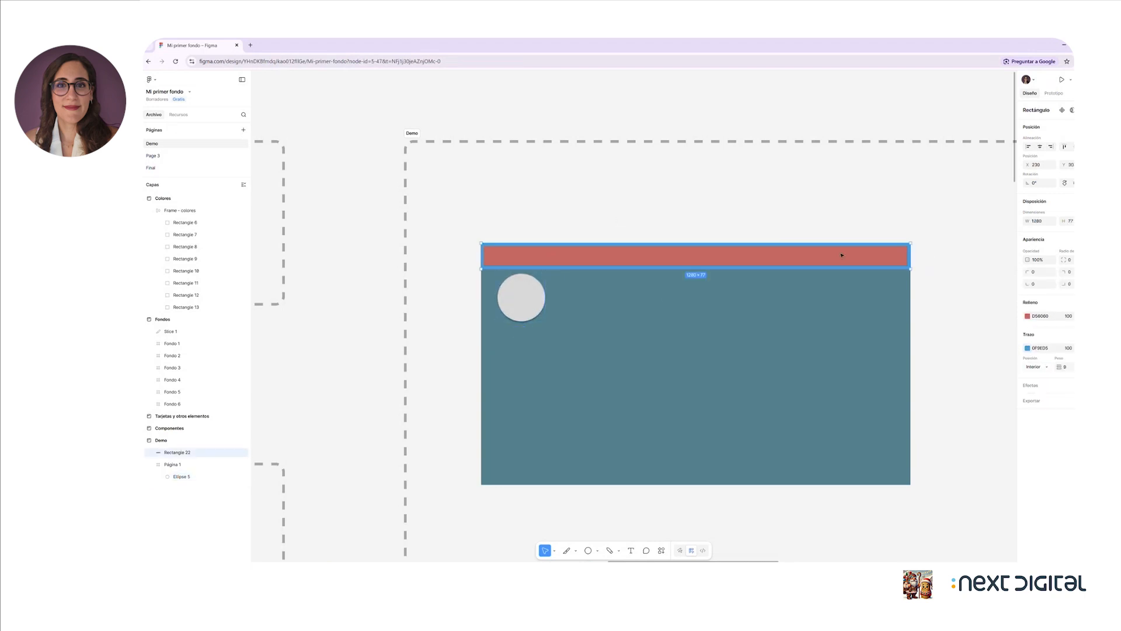
left_click_drag(1026, 259, 1016, 259)
left_click(915, 218)
Step: Duplicate the red rectangle directly below the original and move the grey circle clear beneath the copy
left_click(811, 255)
left_click_drag(634, 258, 632, 299)
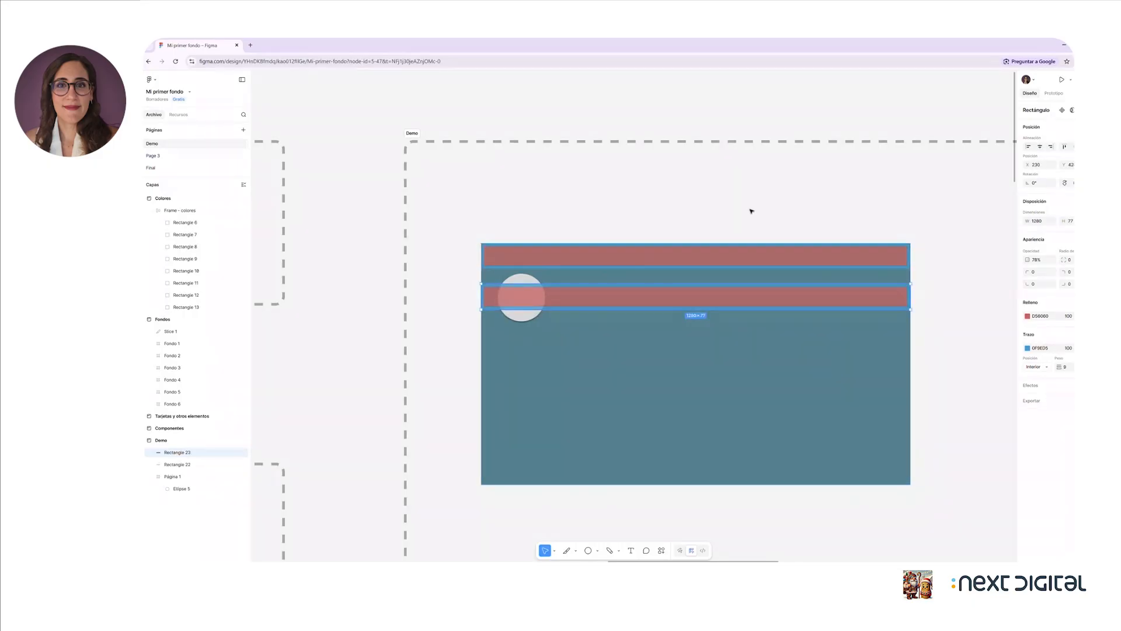
left_click(521, 298, "ctrl")
left_click_drag(521, 298, 523, 370)
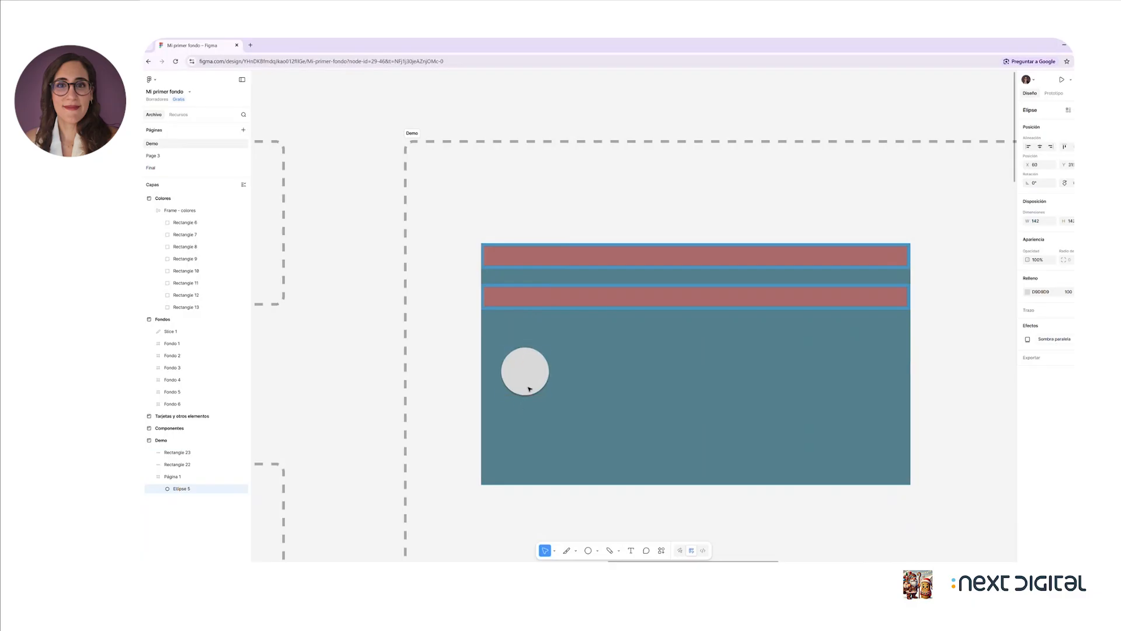
Step: Duplicate the second red bar below itself to make a third, and nudge the middle bar down to even the spacing
left_click(607, 300)
left_click_drag(608, 300, 610, 344)
left_click(670, 294)
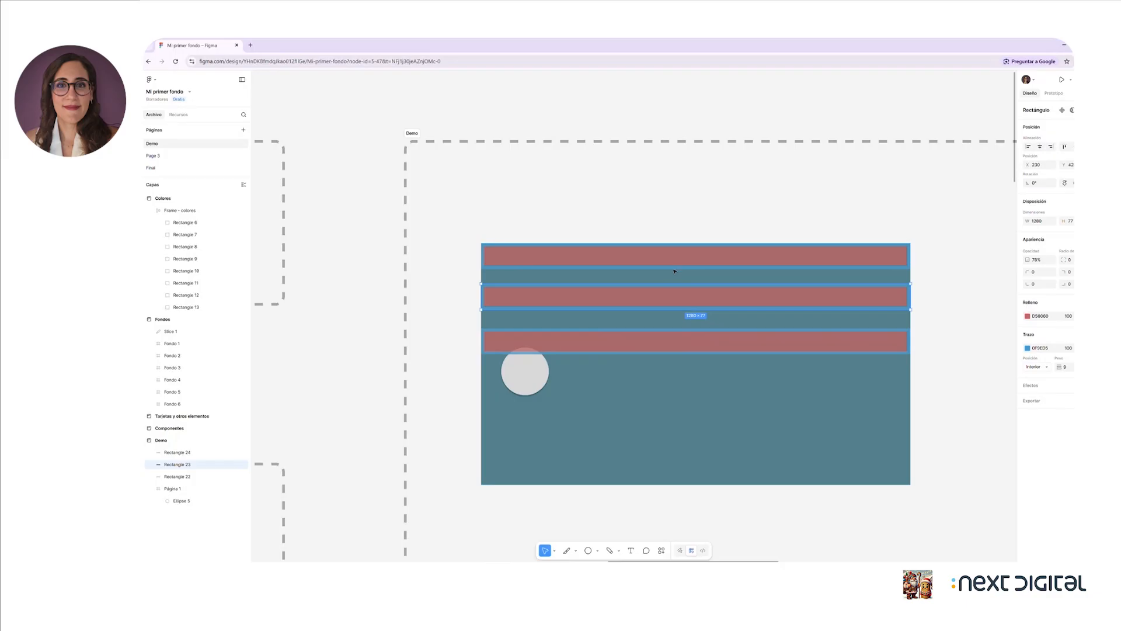
left_click_drag(673, 296, 673, 298)
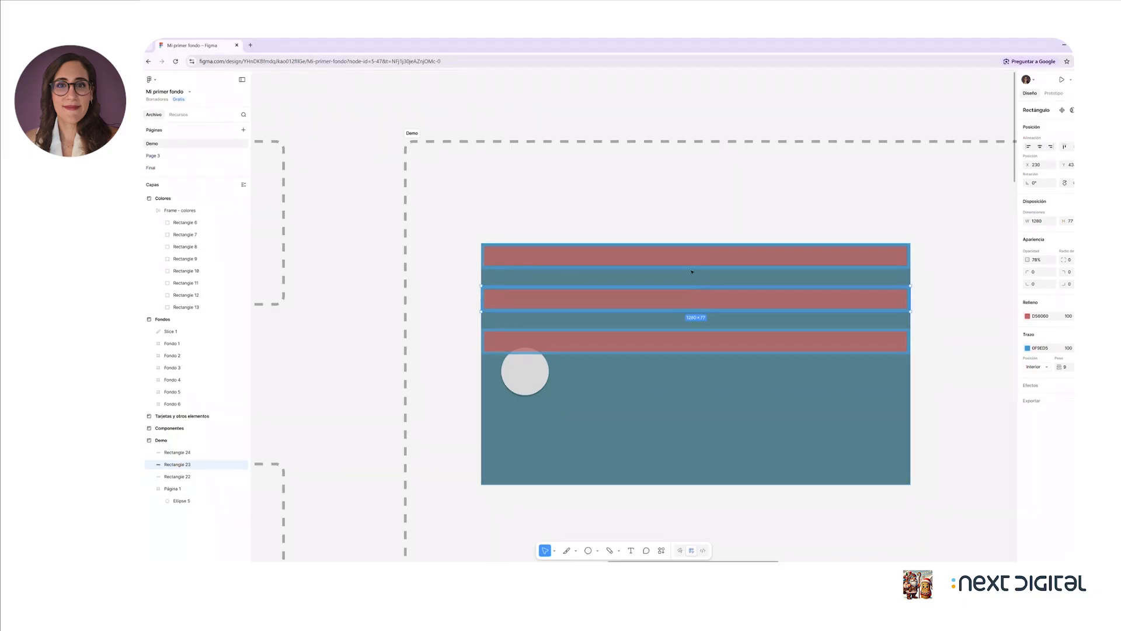
Step: Check the middle bar's distances to the frame edges and move the grey circle clear below the third bar
key("alt")
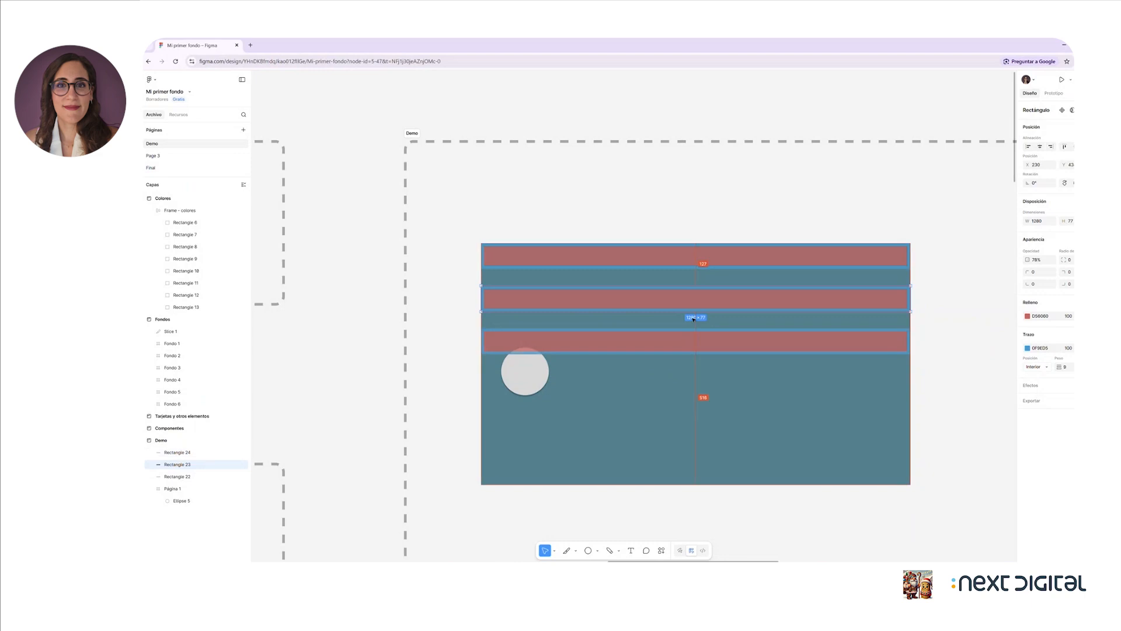
left_click(692, 224)
left_click_drag(521, 378, 514, 408)
Step: Look over the colour swatches and sample backgrounds beside the Demo section, and return to a close view of the Página 1 frame
scroll(466, 370, "down", 2)
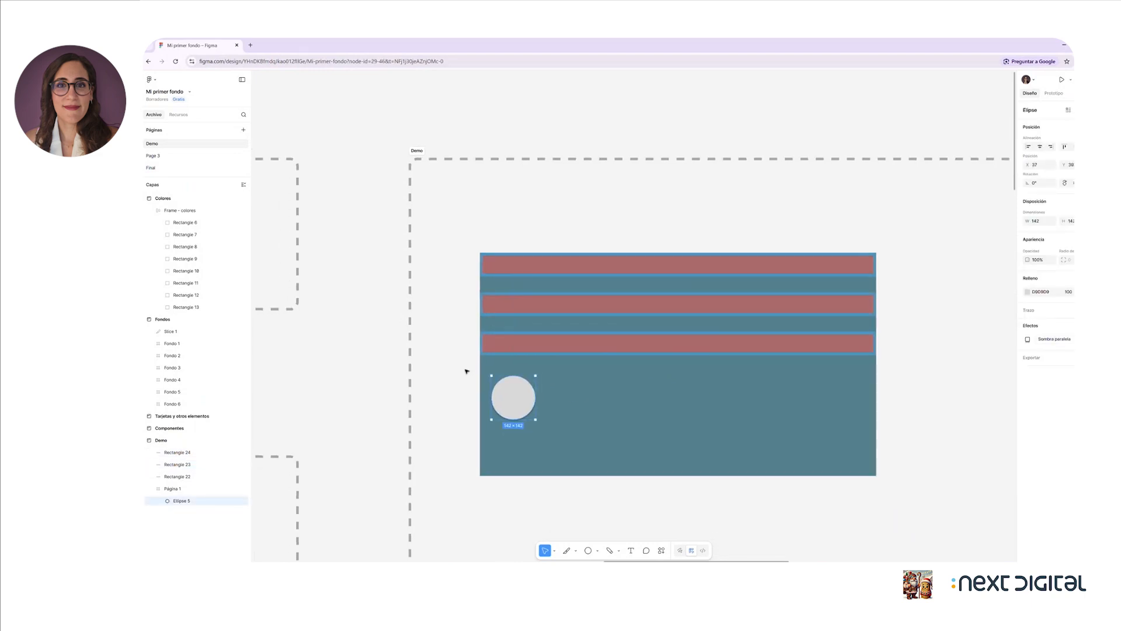
scroll(465, 371, "down", 1)
scroll(466, 371, "left", 5)
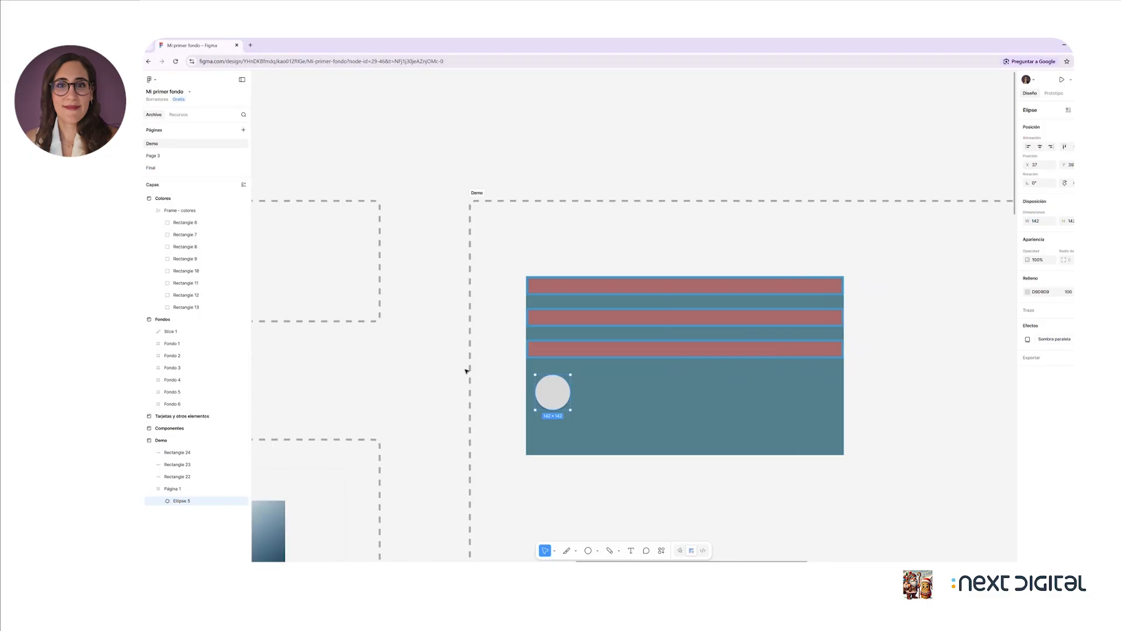
scroll(465, 371, "down", 1)
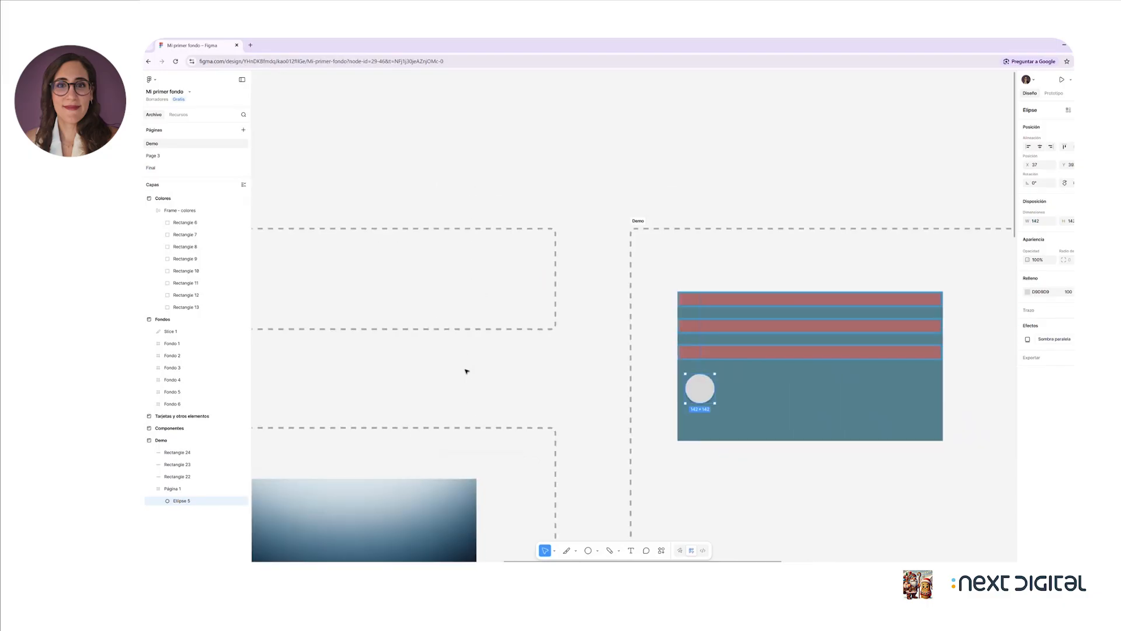
scroll(465, 371, "down", 1)
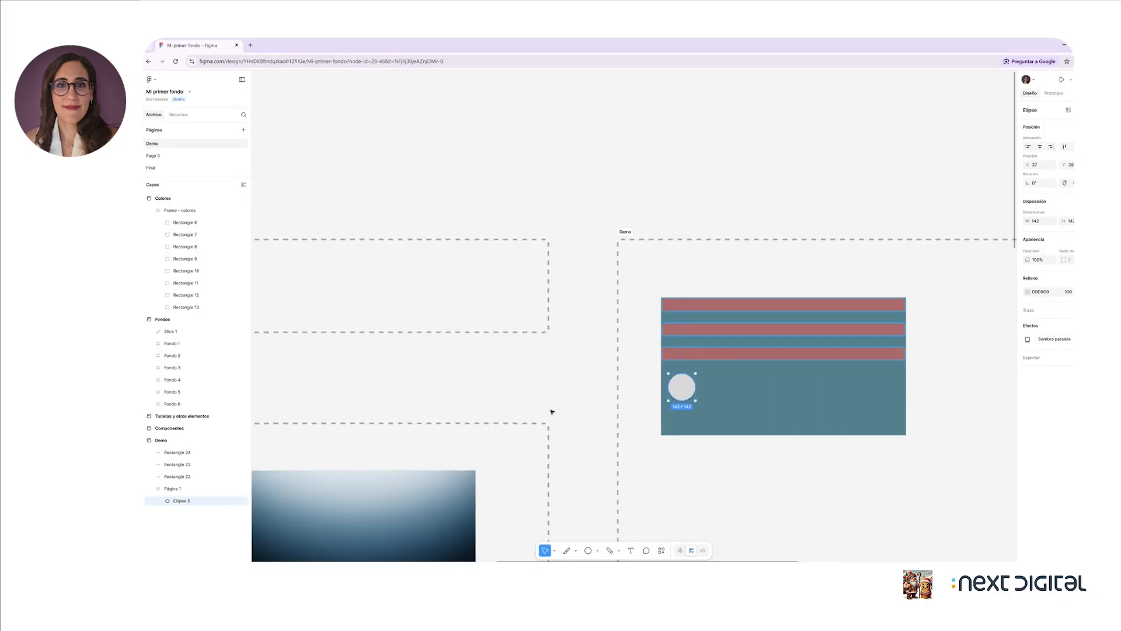
scroll(545, 417, "down", 1)
scroll(544, 417, "left", 3)
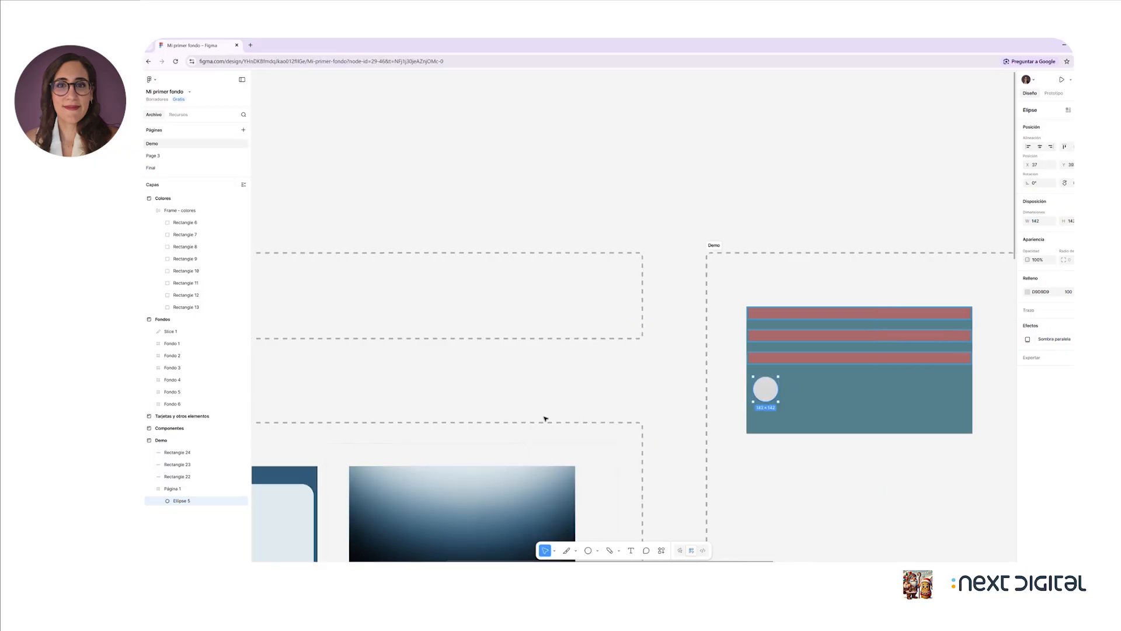
scroll(535, 418, "left", 2)
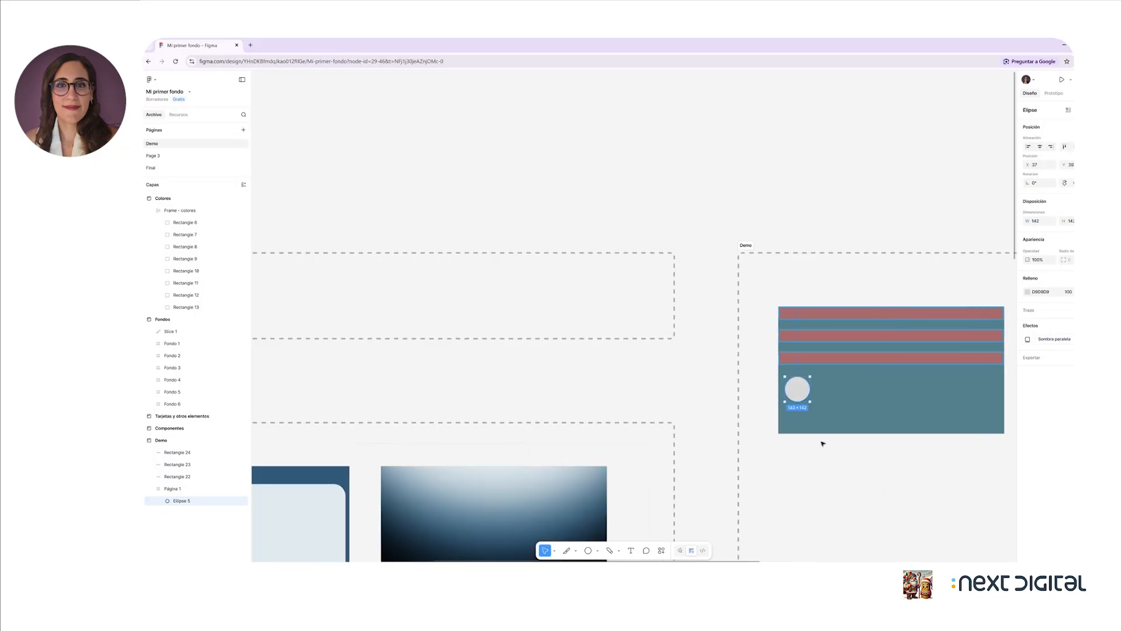
scroll(657, 409, "down", 1)
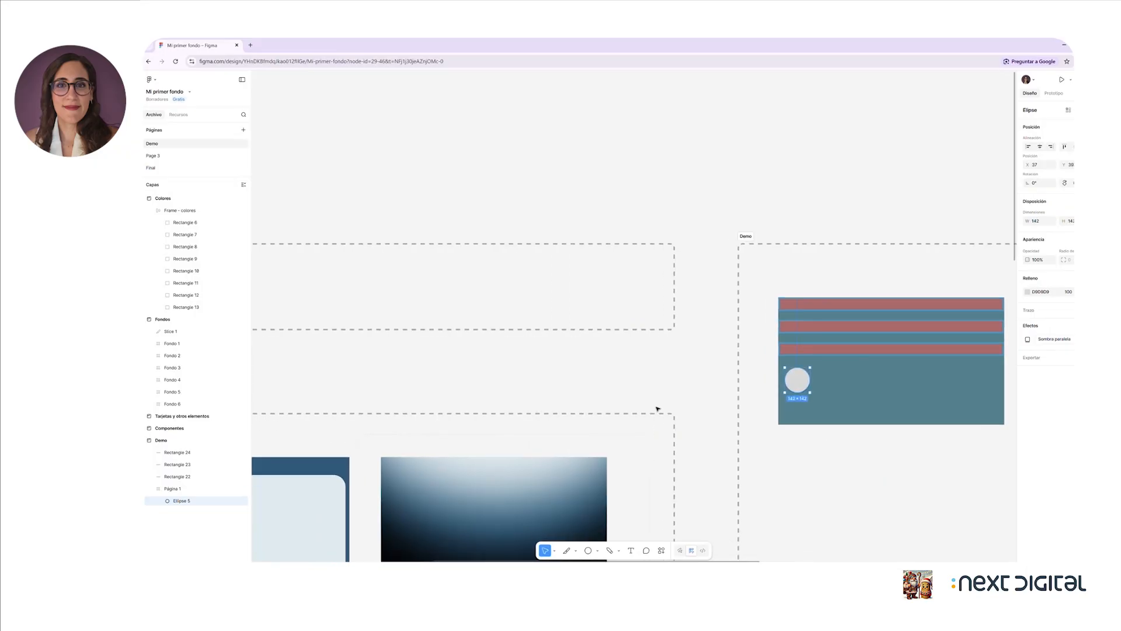
scroll(658, 409, "down", 3)
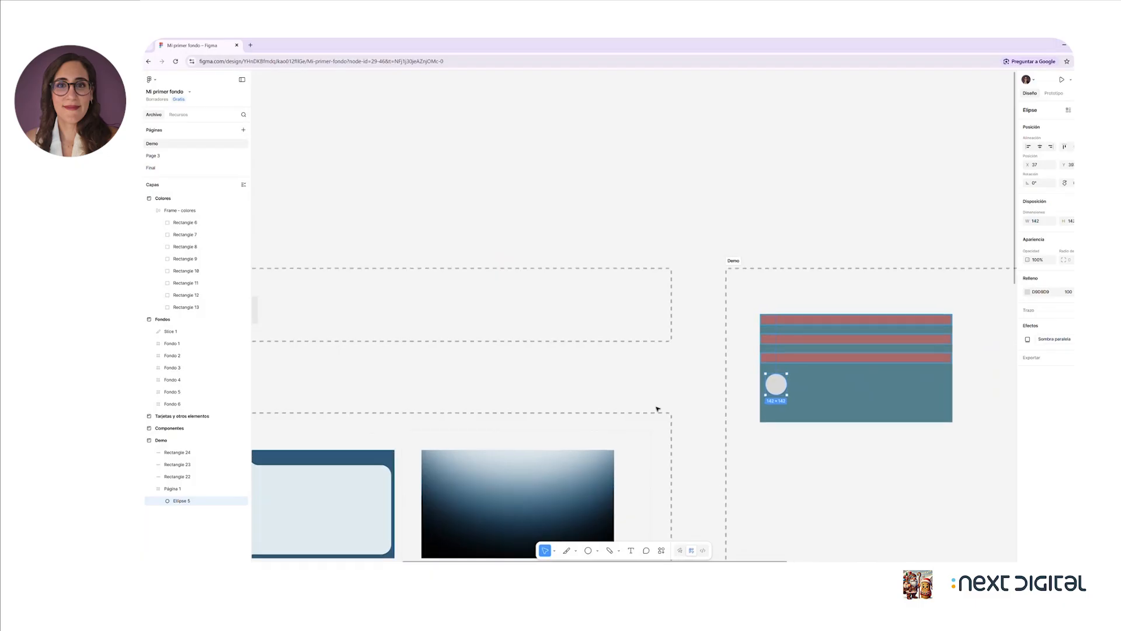
scroll(657, 408, "down", 1)
scroll(656, 405, "left", 5)
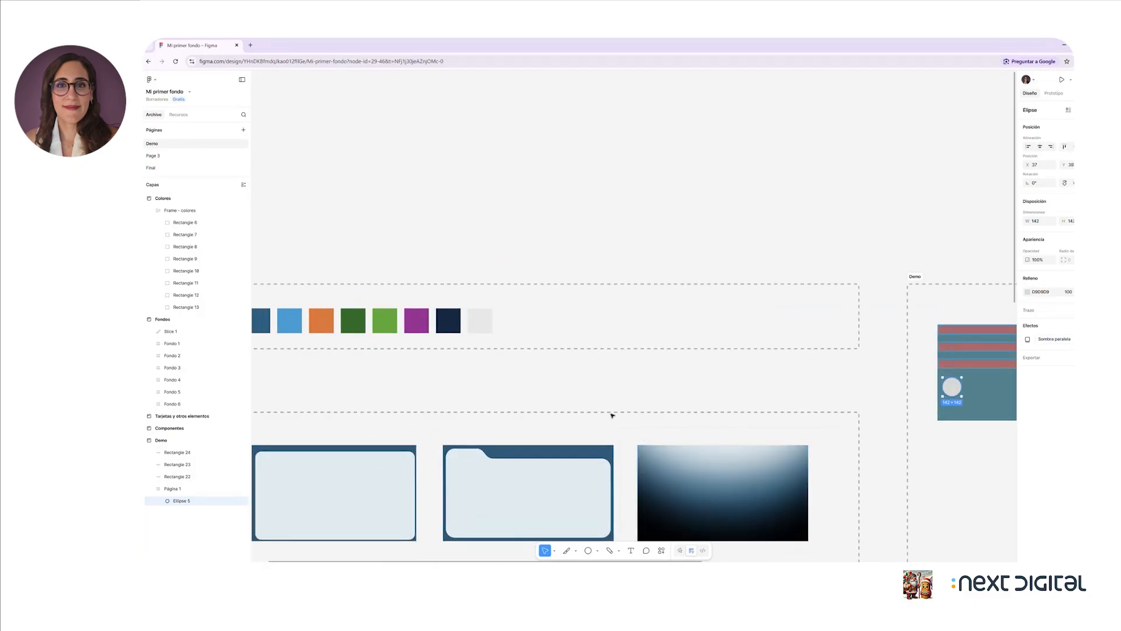
scroll(611, 416, "down", 2)
scroll(612, 414, "down", 1)
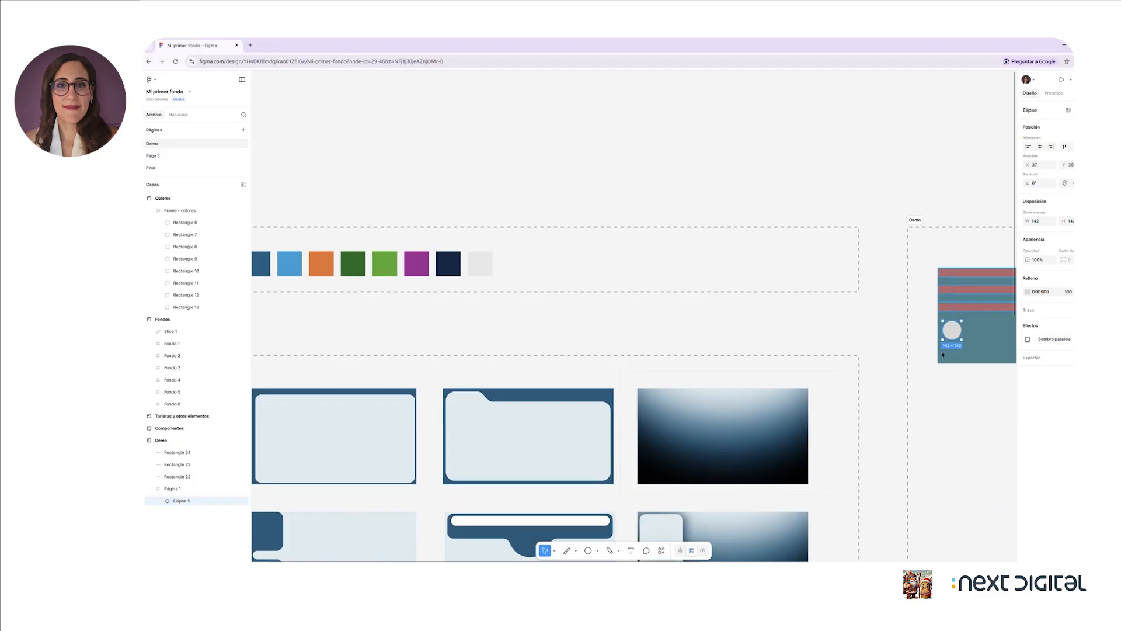
scroll(560, 350, "left", 2)
scroll(980, 337, "right", 15)
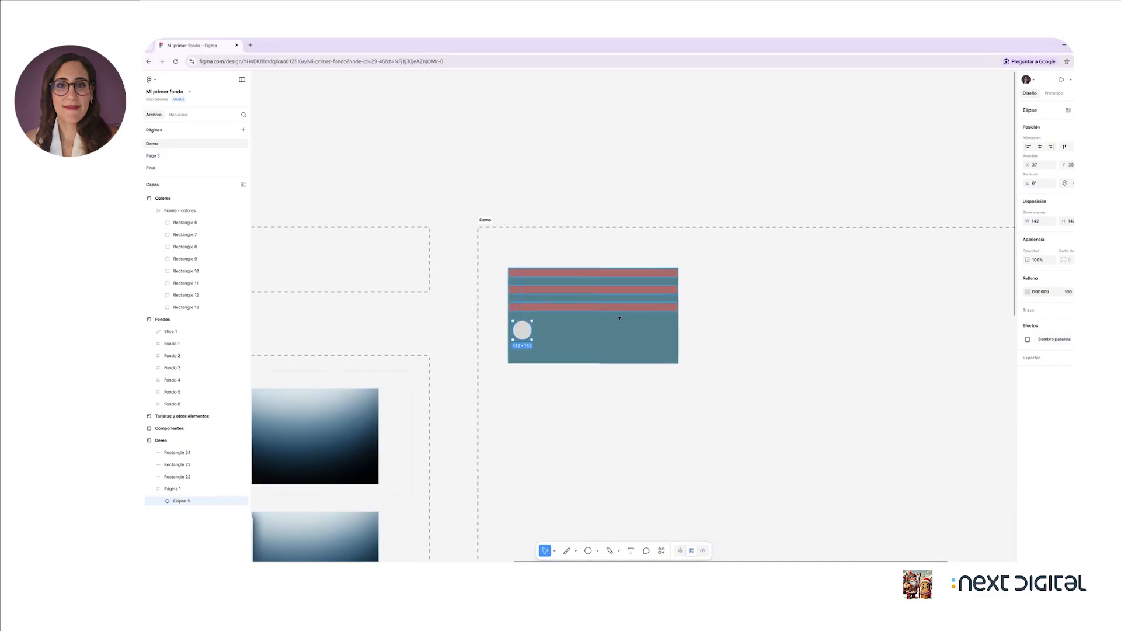
left_click(592, 489)
scroll(584, 294, "up", 5)
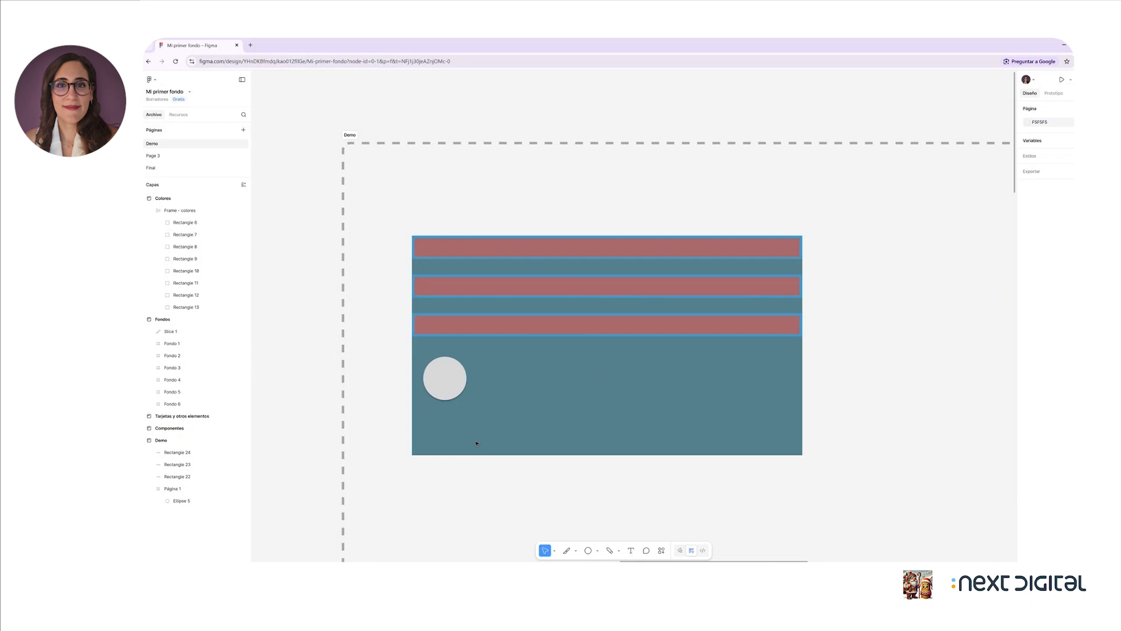
Step: Examine how the red bars and the Página 1 frame are nested in the Demo section's layers
left_click(620, 331)
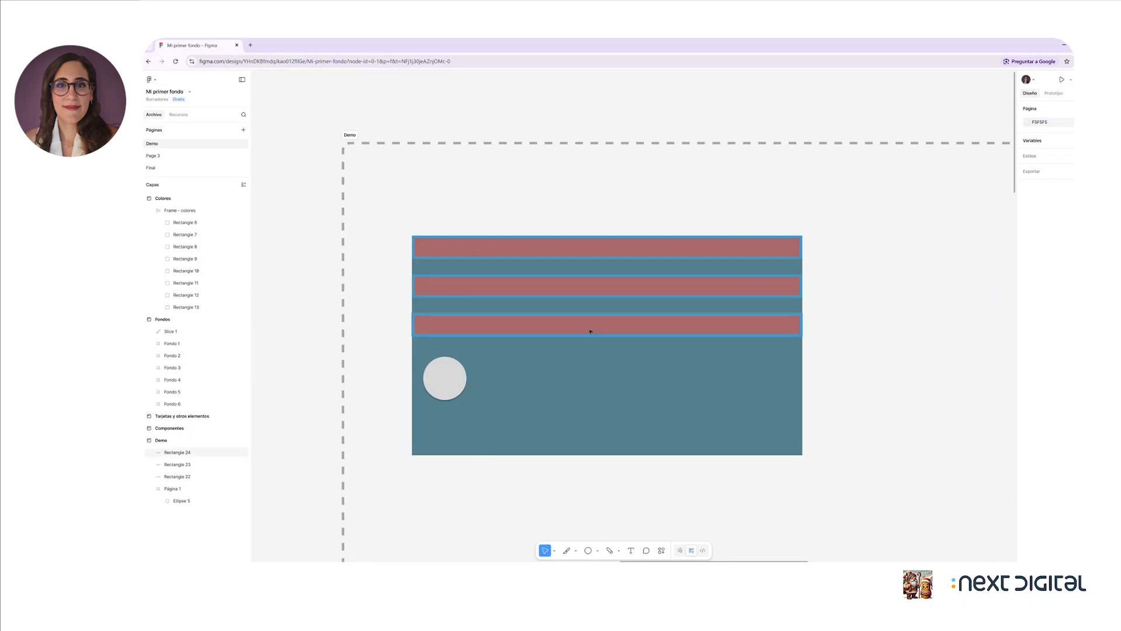
left_click(474, 251)
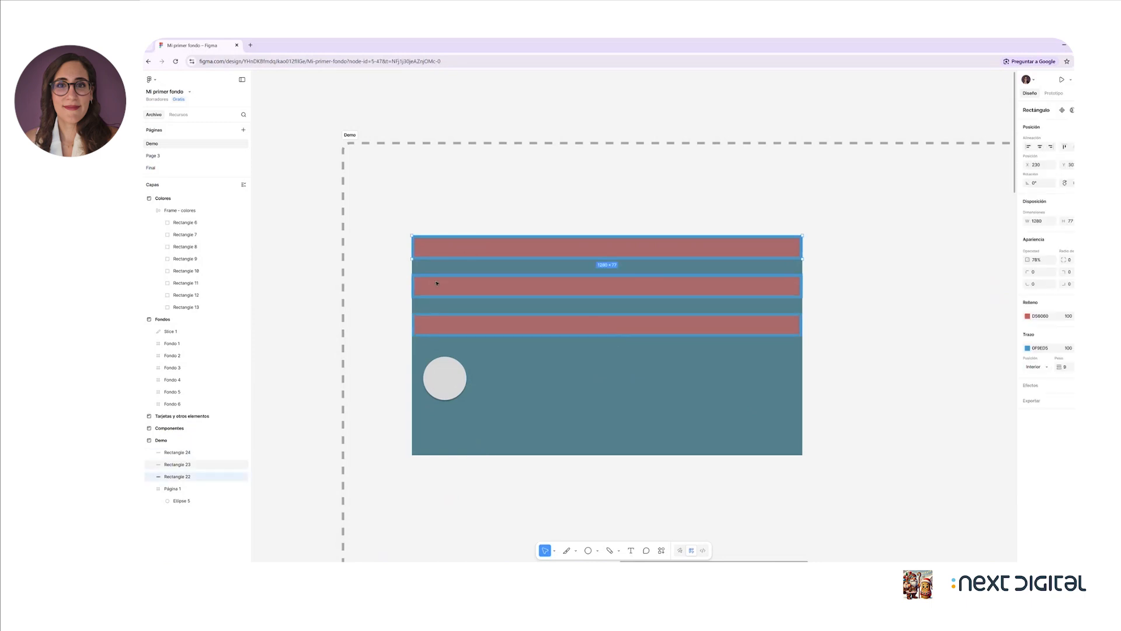
key("Escape")
left_click(416, 239)
left_click(167, 441)
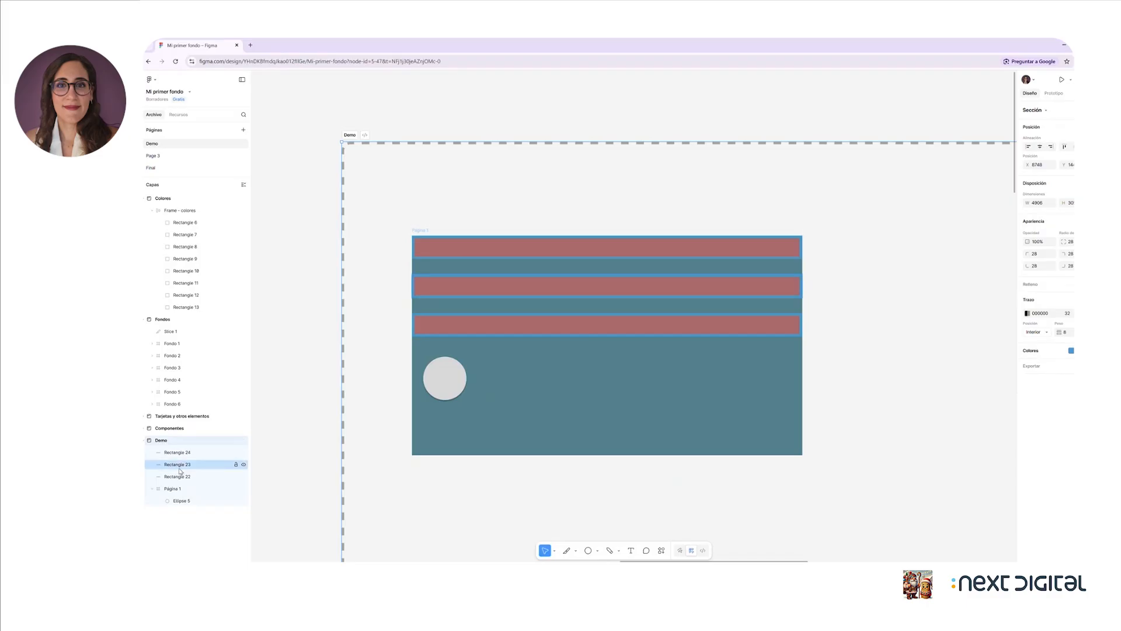
Step: Export the Página 1 frame in SVG format and save it as Página 1.svg in the Figma folder
left_click(182, 489)
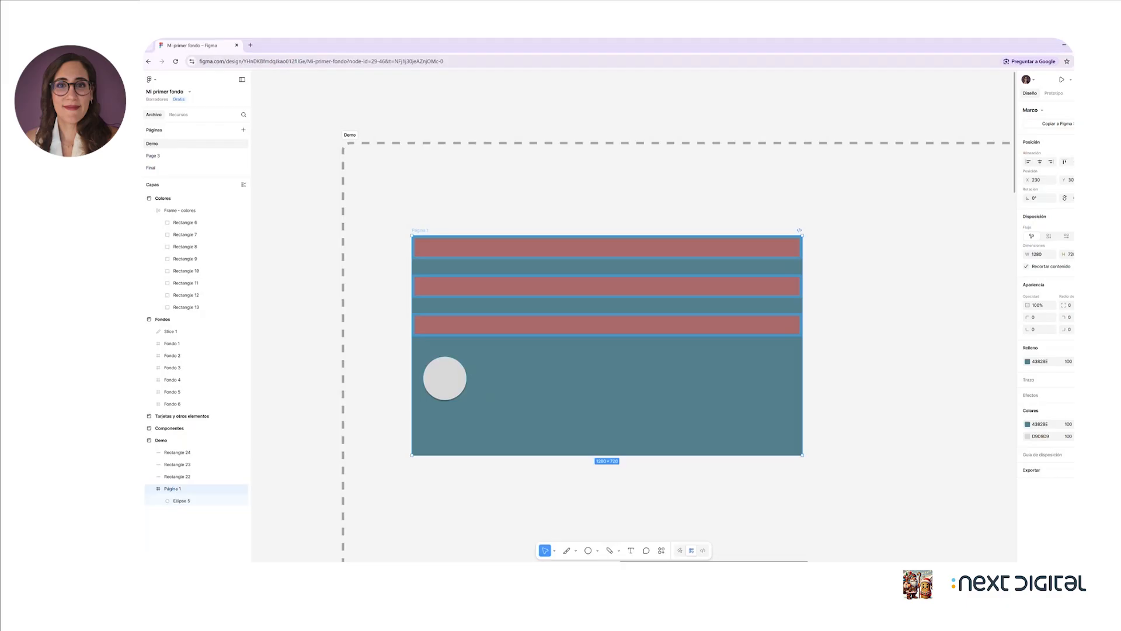
left_click(1069, 470)
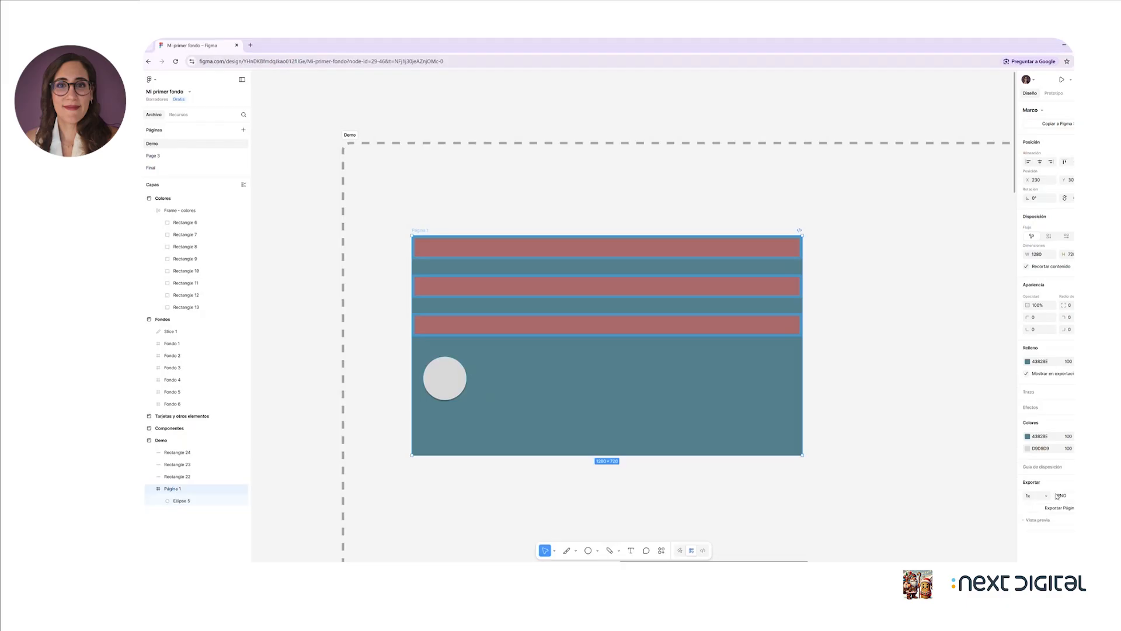
left_click(1058, 495)
left_click(1068, 514)
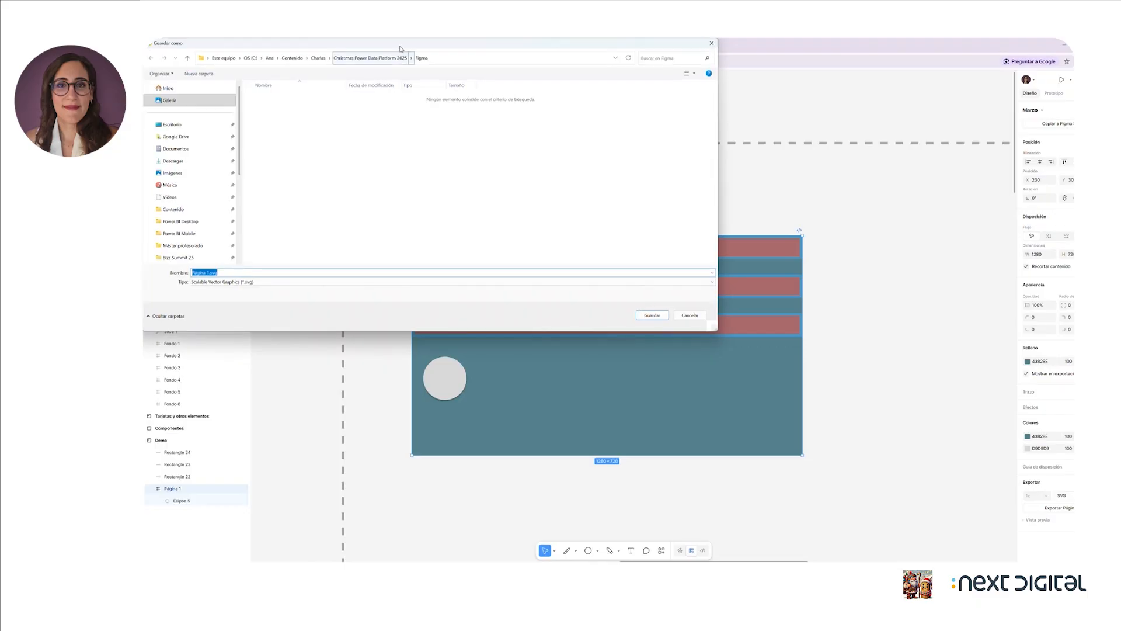
left_click(200, 274)
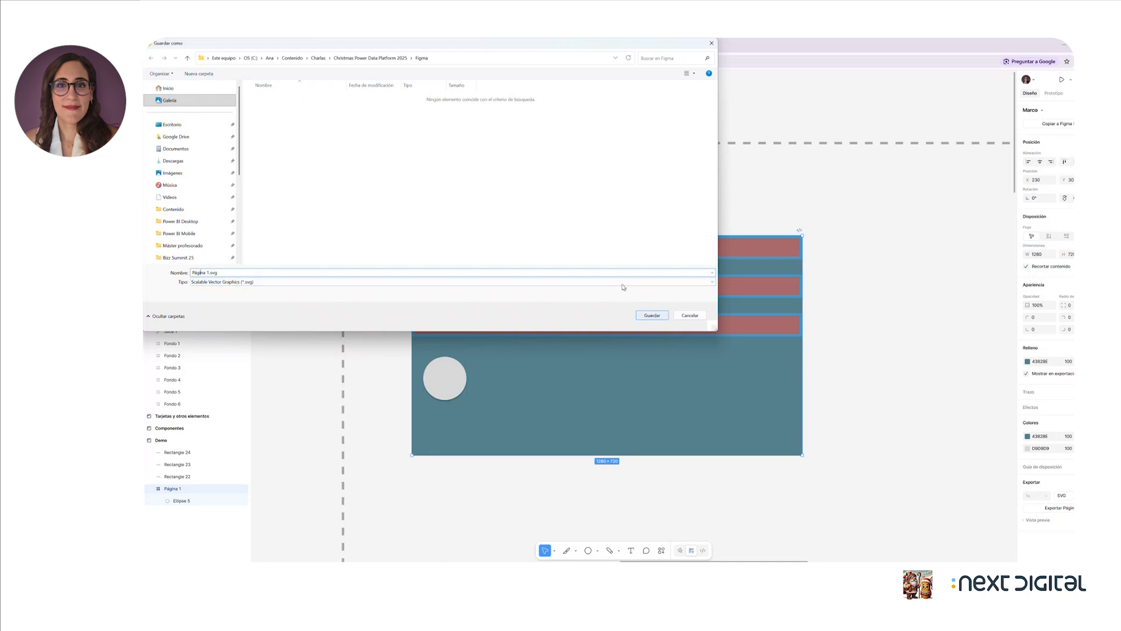
left_click(441, 62)
left_click(458, 165)
left_click(657, 317)
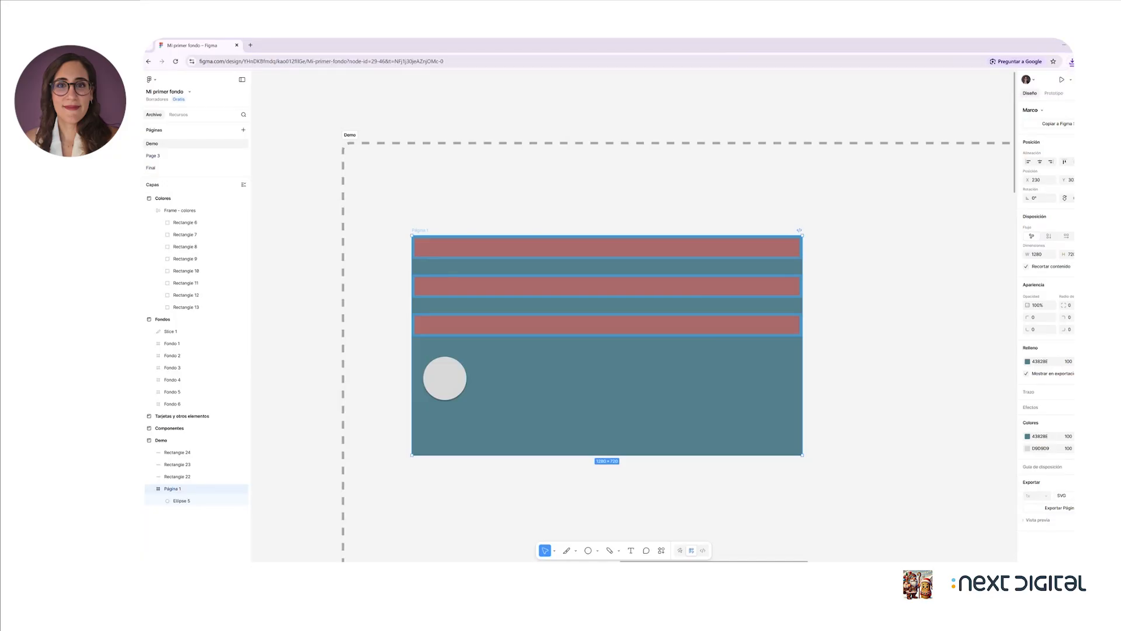
Step: Switch to File Explorer, open the exported Página 1.svg to examine it full size, and close it
key("alt+Tab")
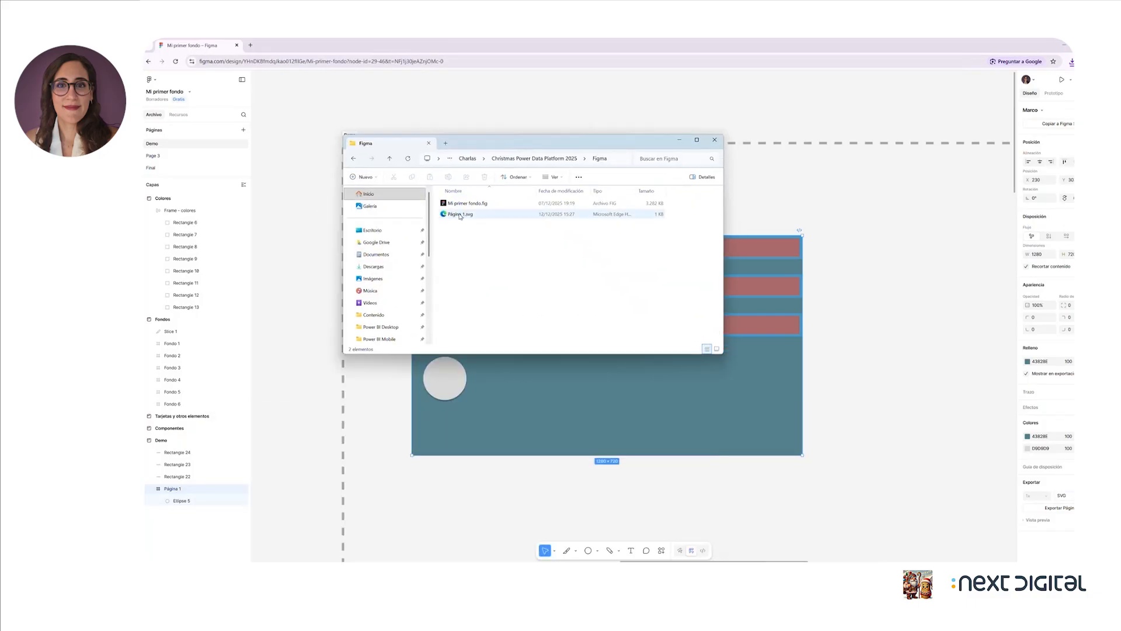
left_click(461, 213)
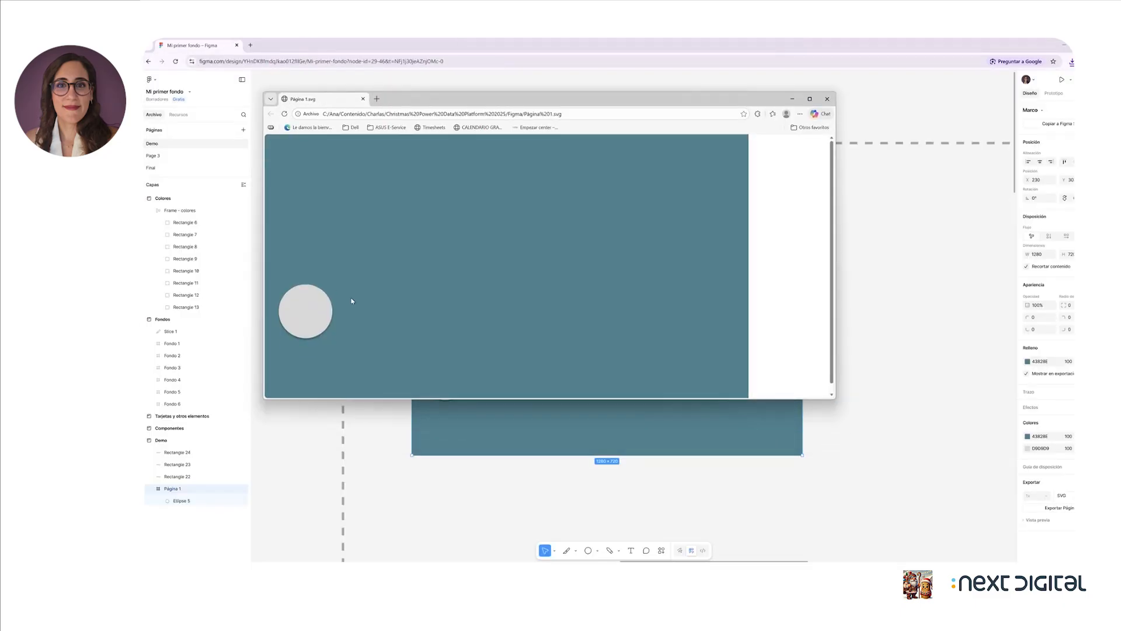
left_click(810, 100)
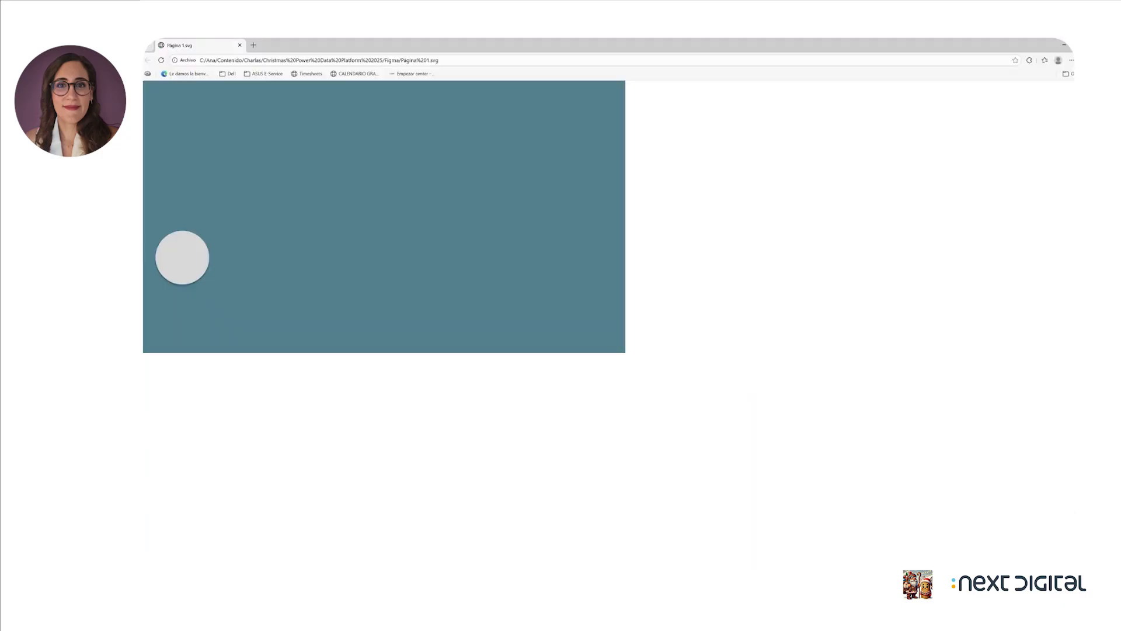
key("ctrl+w")
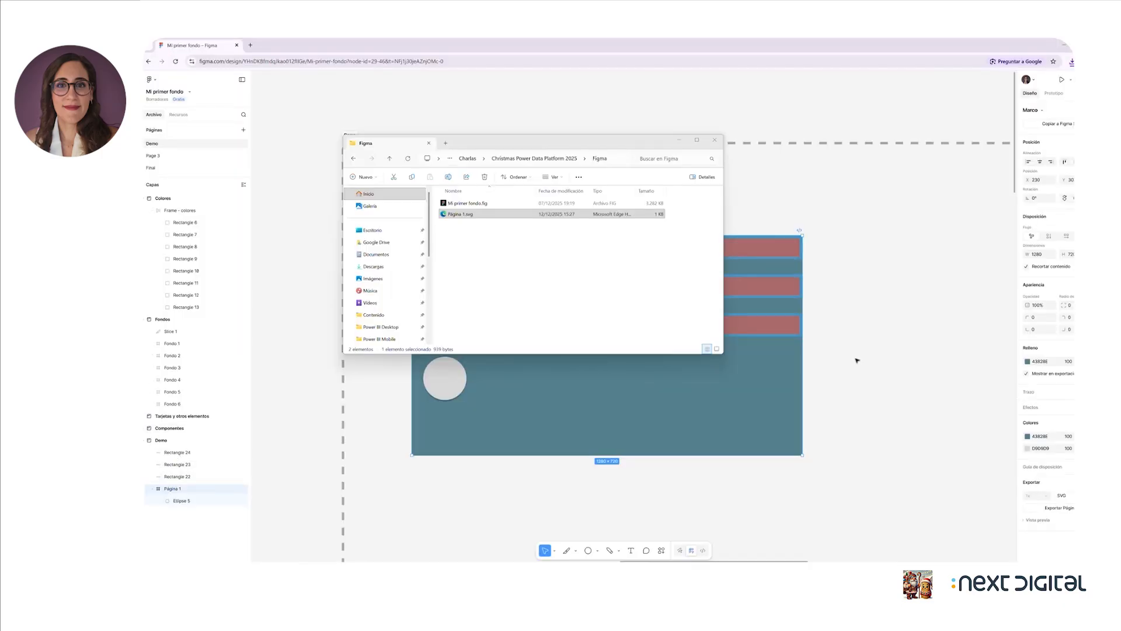
Step: Switch back to Figma and move Rectangle 22, Rectangle 23 and Rectangle 24 inside the Página 1 frame in the layer hierarchy
left_click(884, 365)
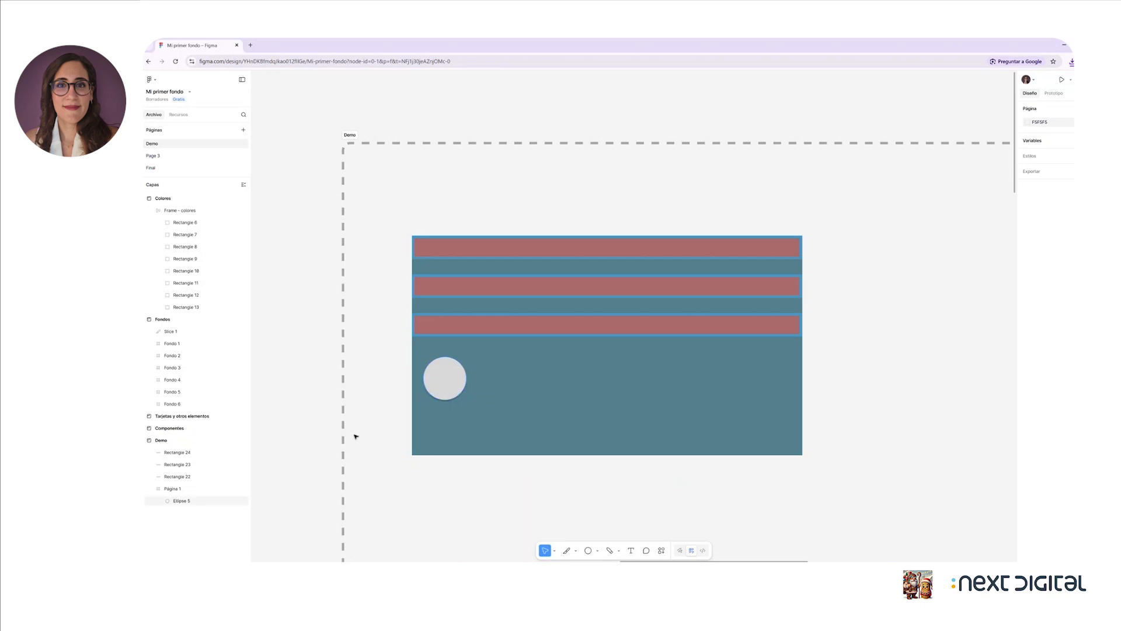
left_click(181, 488)
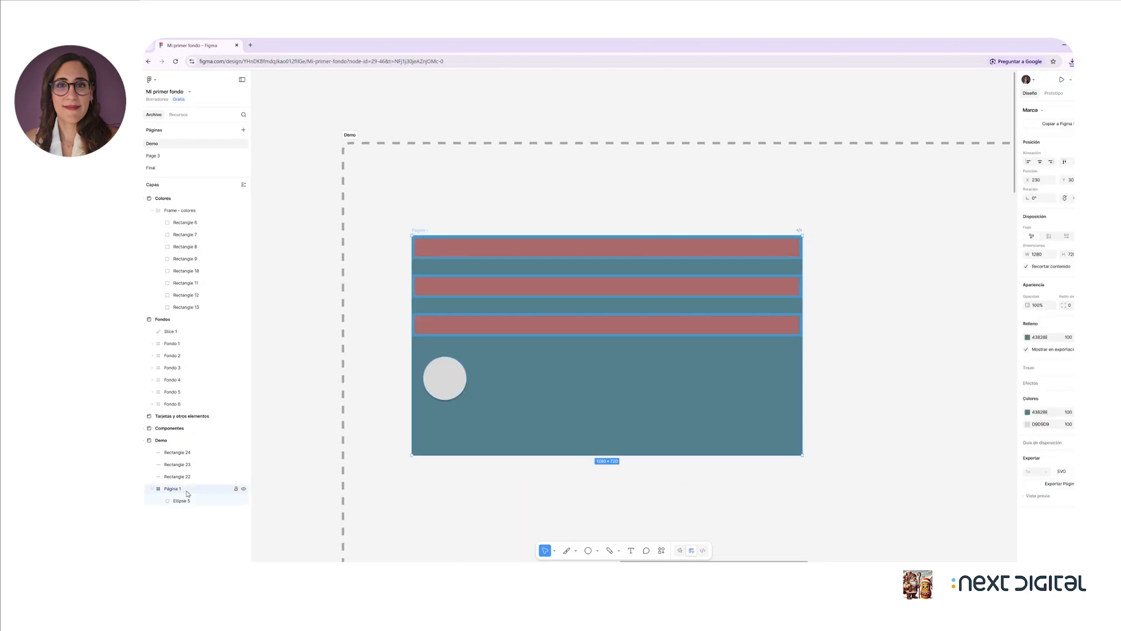
left_click(178, 453)
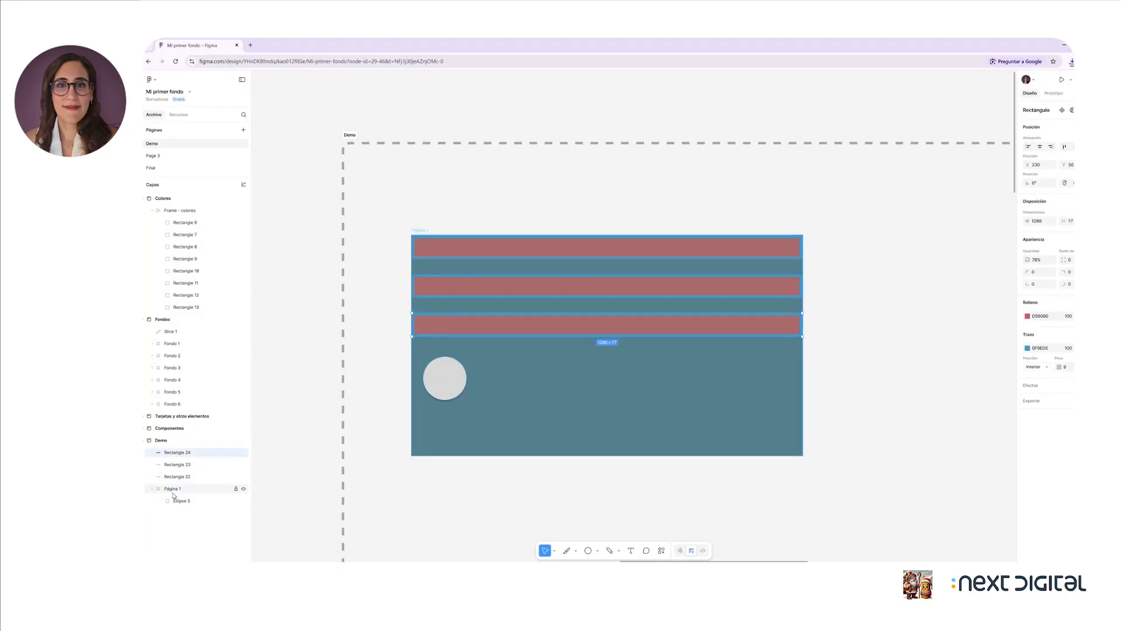
left_click(183, 491)
left_click(178, 477)
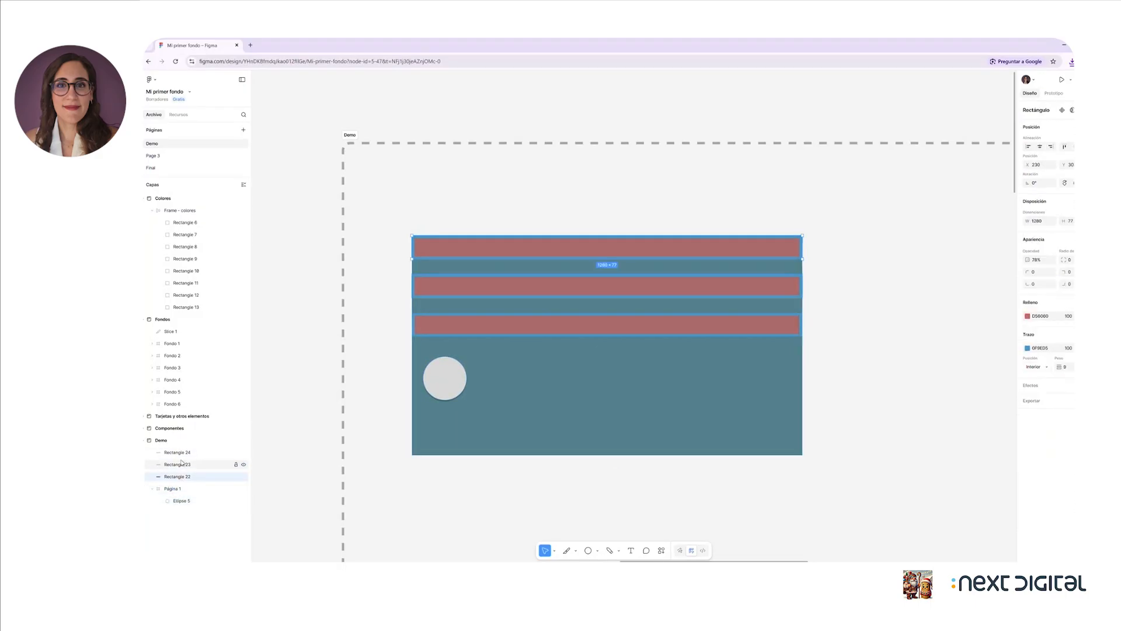
left_click(179, 454, "shift")
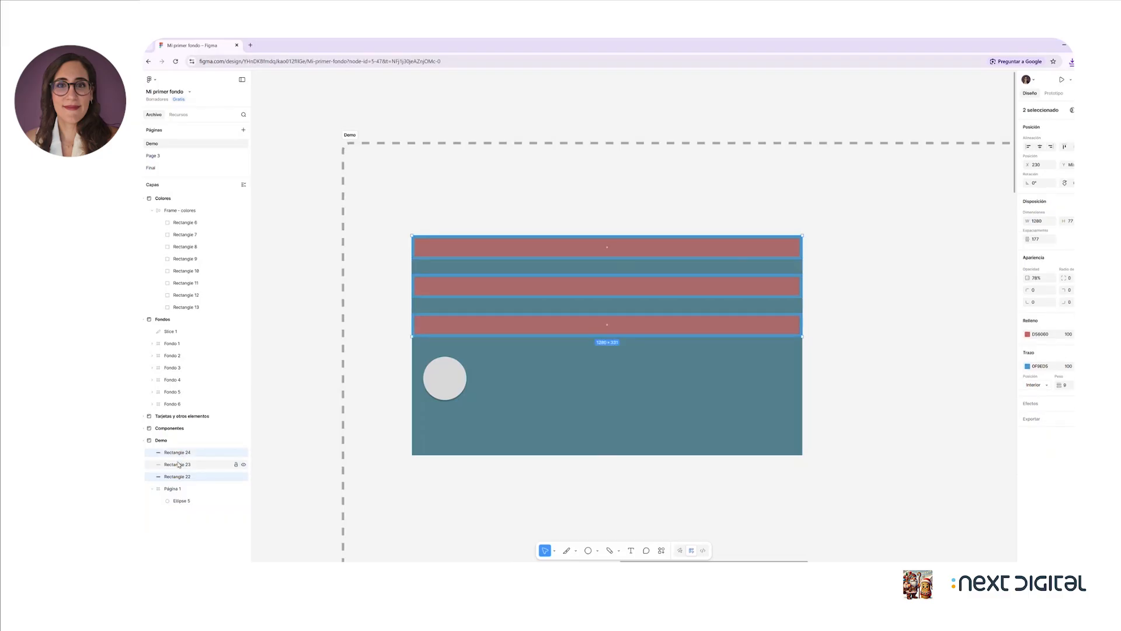
left_click_drag(171, 456, 173, 503)
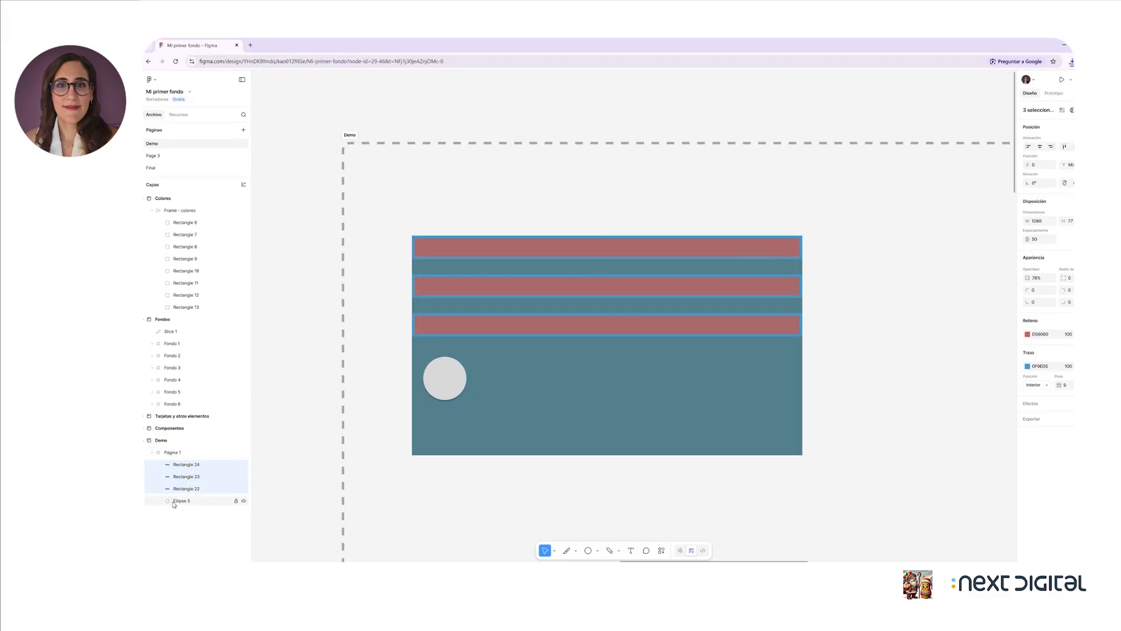
left_click(415, 234)
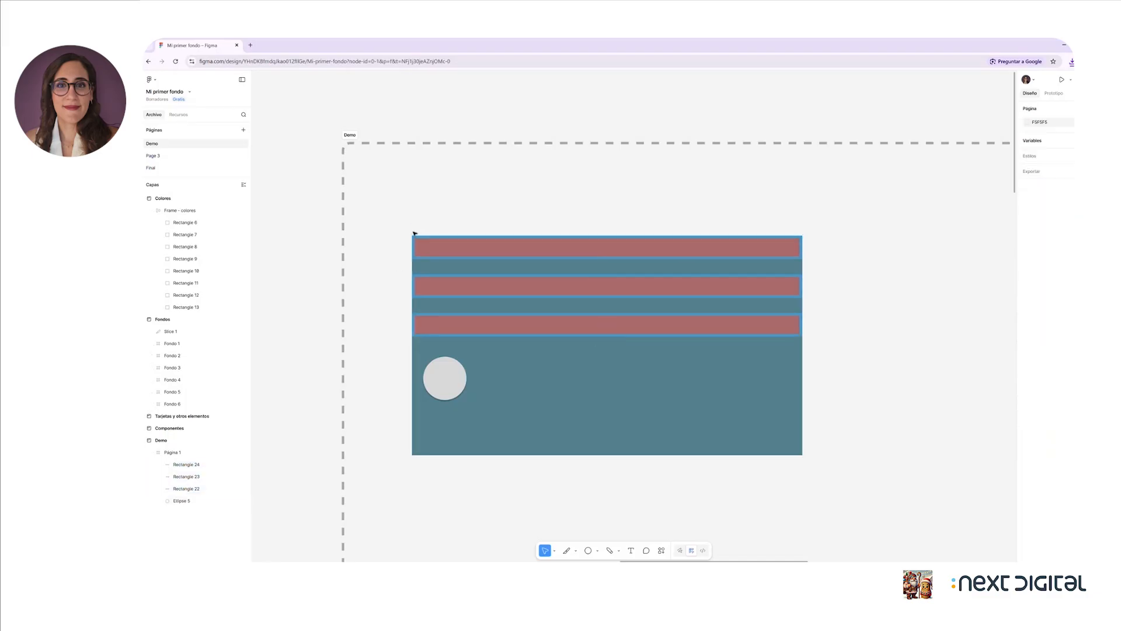
left_click(416, 232)
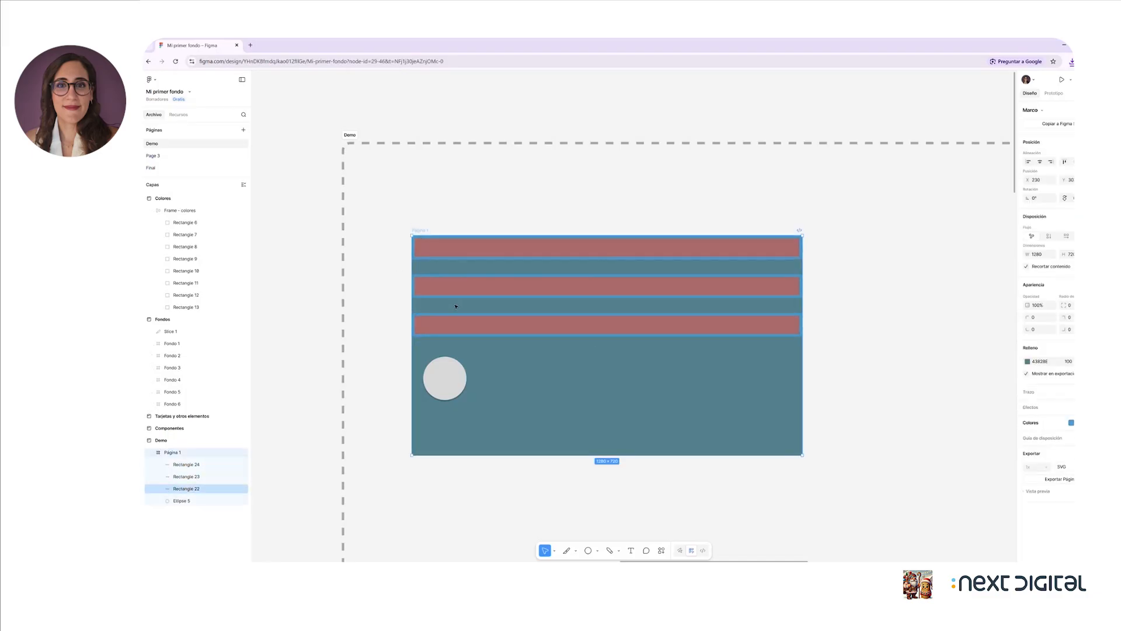
left_click(412, 222)
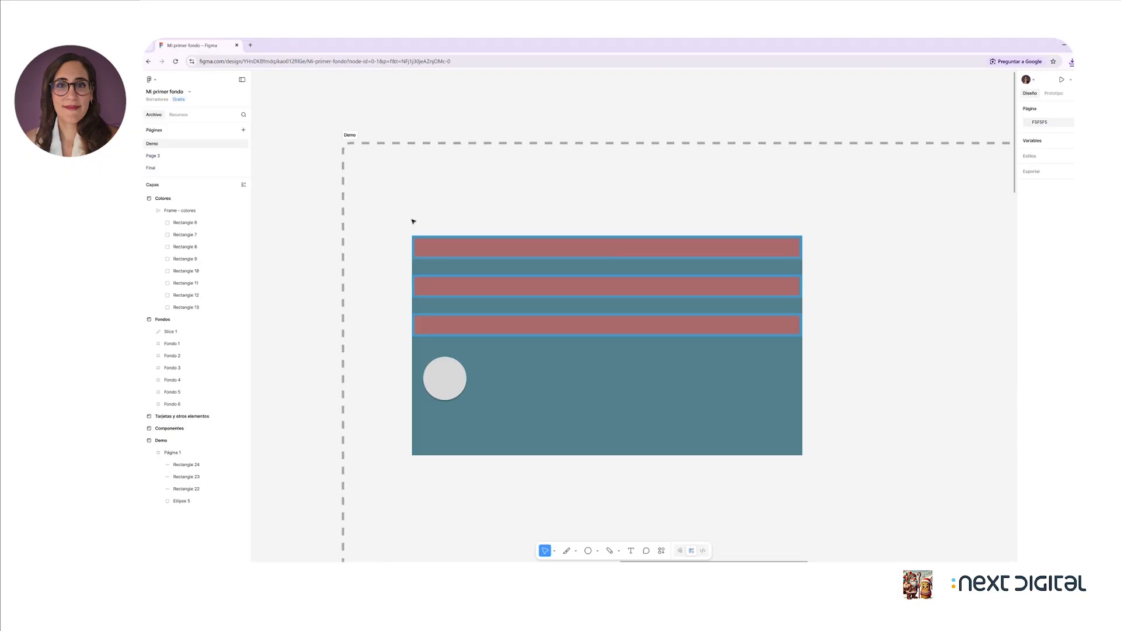
Step: Examine in the Fondos section how the Fondo 1 background is built from its frame and the inner Rectangle 2
scroll(393, 296, "down", 5)
scroll(392, 296, "left", 4)
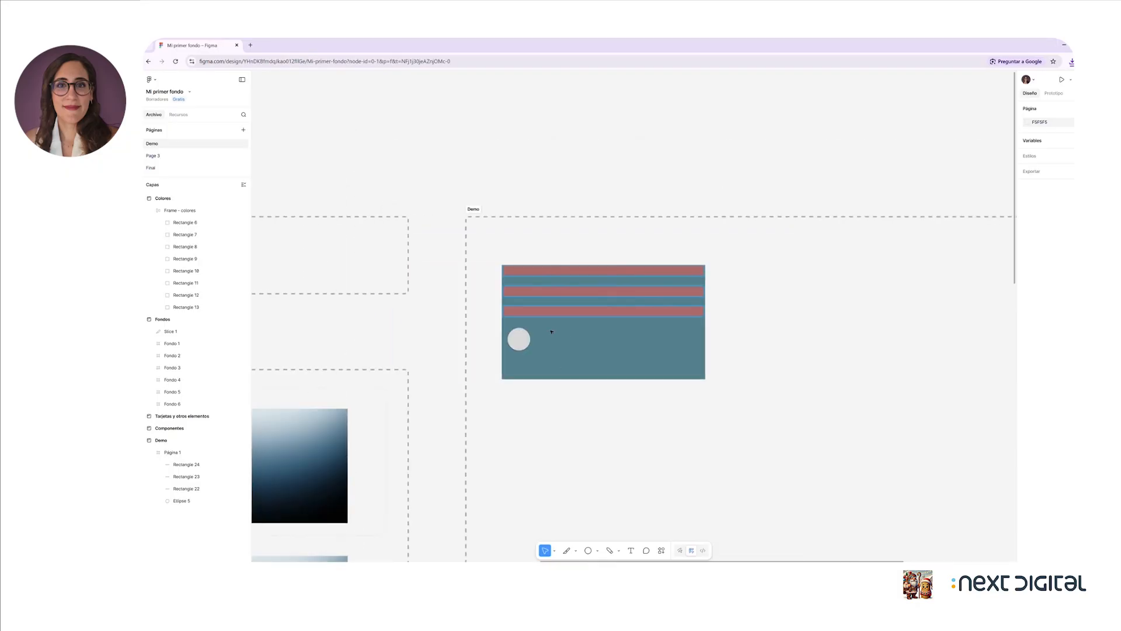
scroll(554, 338, "left", 6)
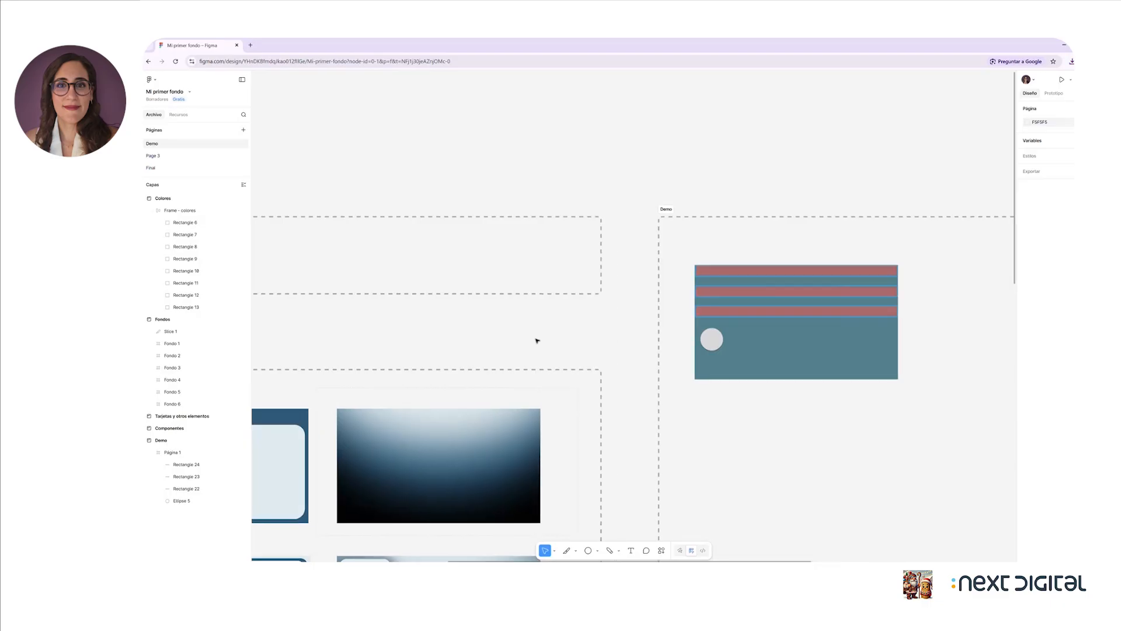
scroll(520, 340, "left", 5)
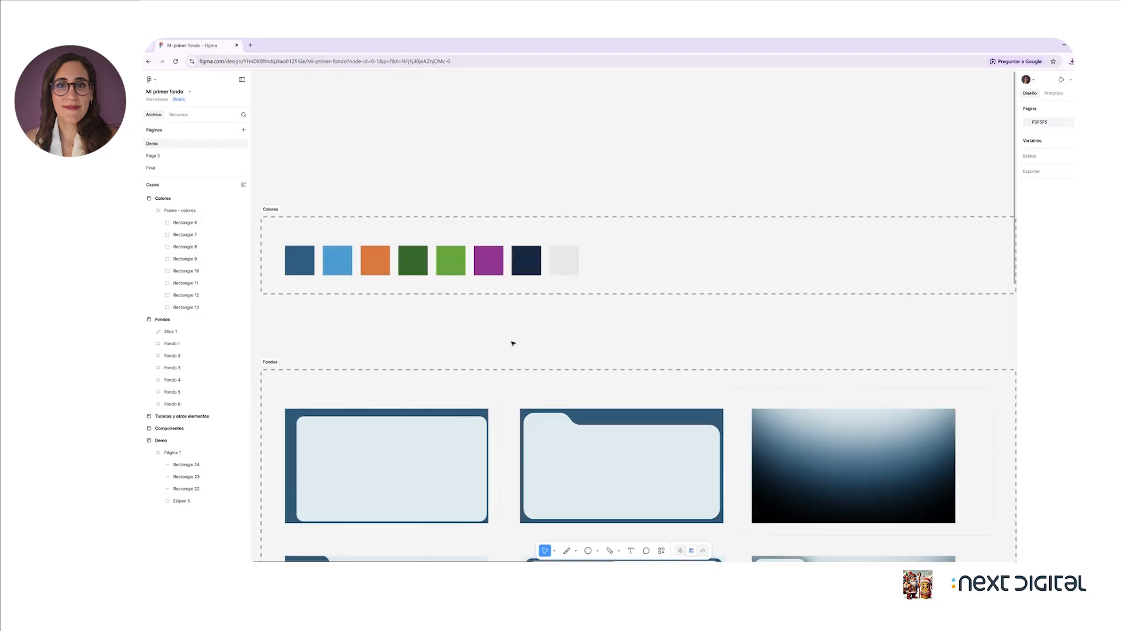
scroll(482, 335, "down", 3)
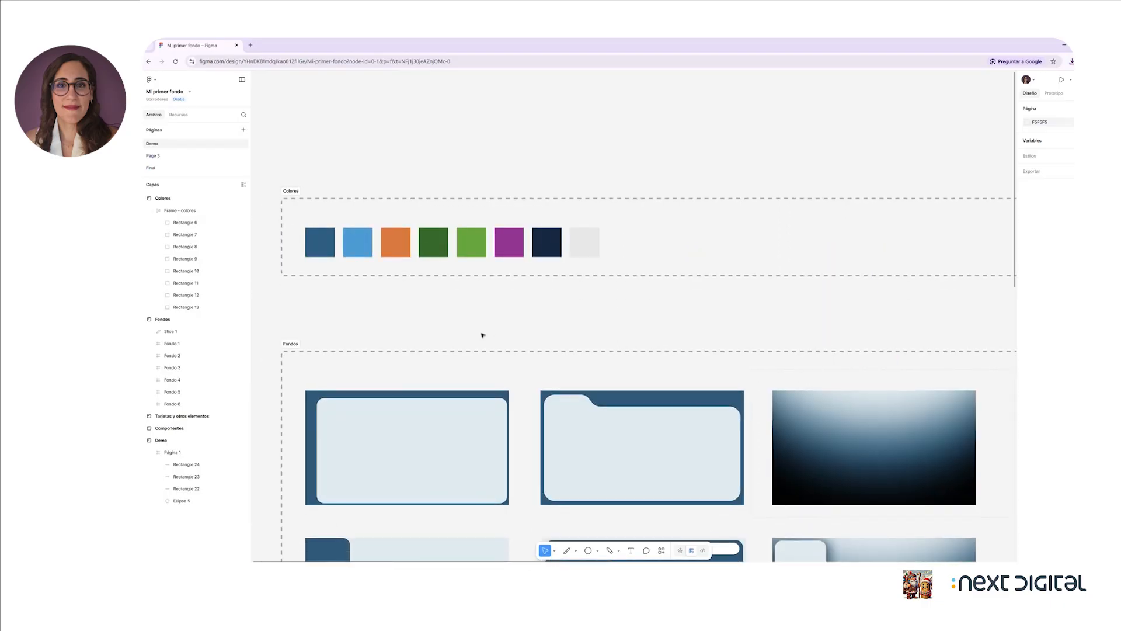
left_click(303, 405)
scroll(302, 404, "up", 3)
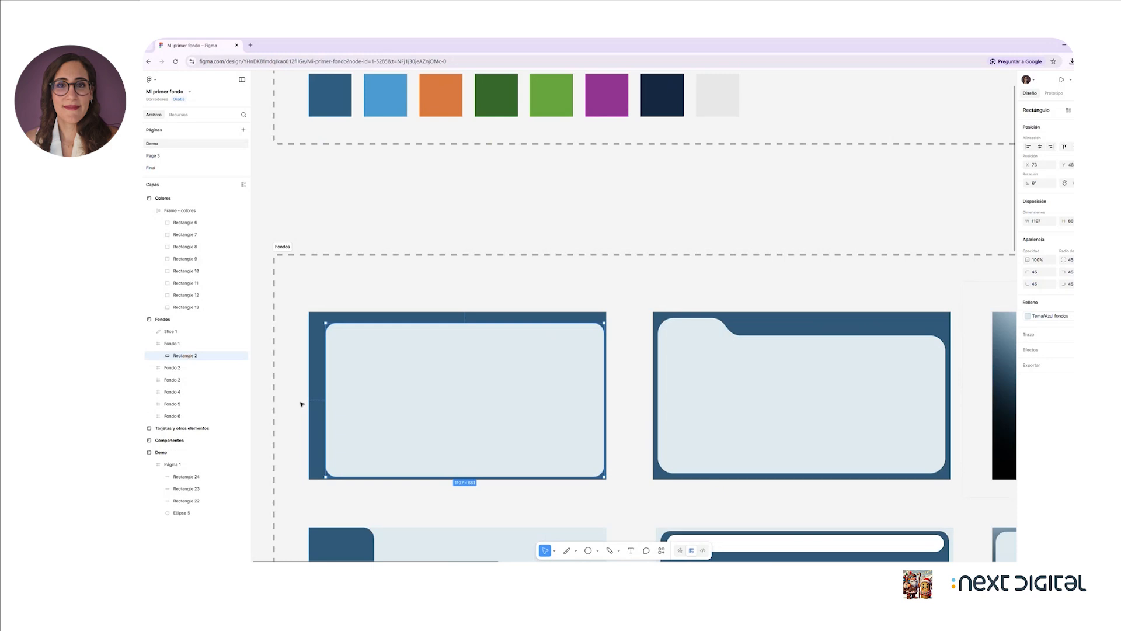
scroll(317, 355, "up", 3)
left_click(318, 355)
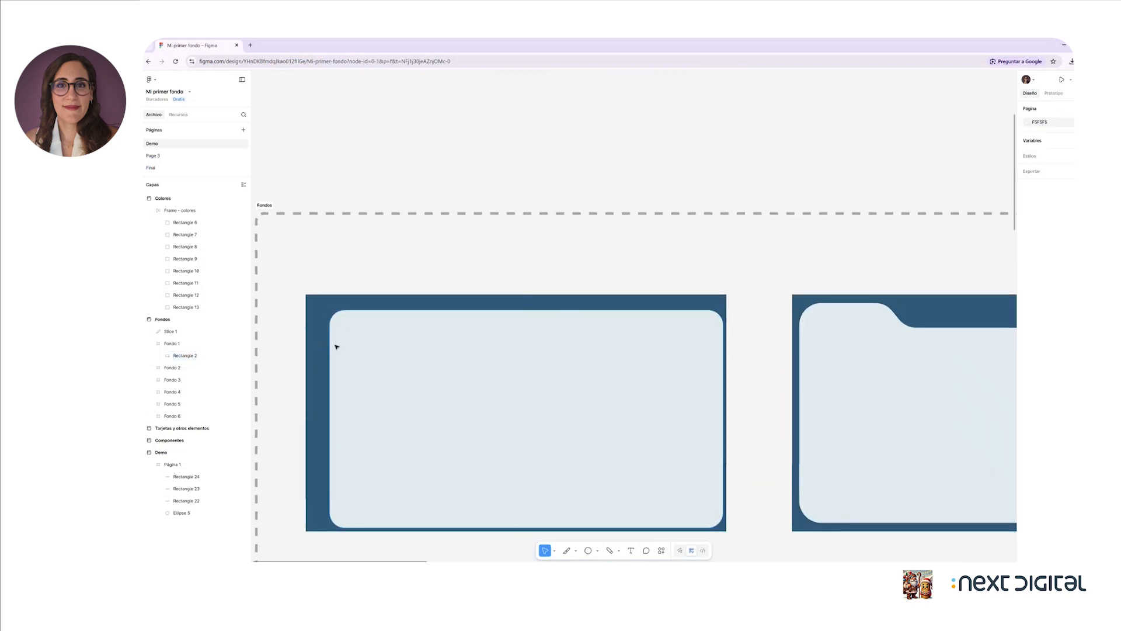
left_click(314, 313)
left_click(316, 299)
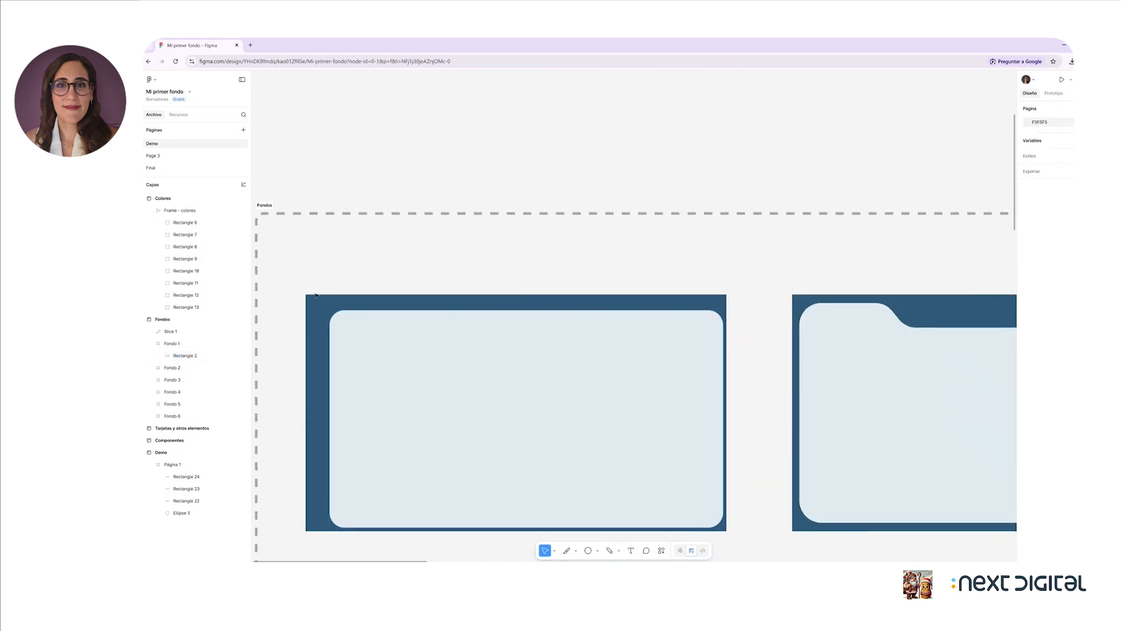
left_click(314, 297)
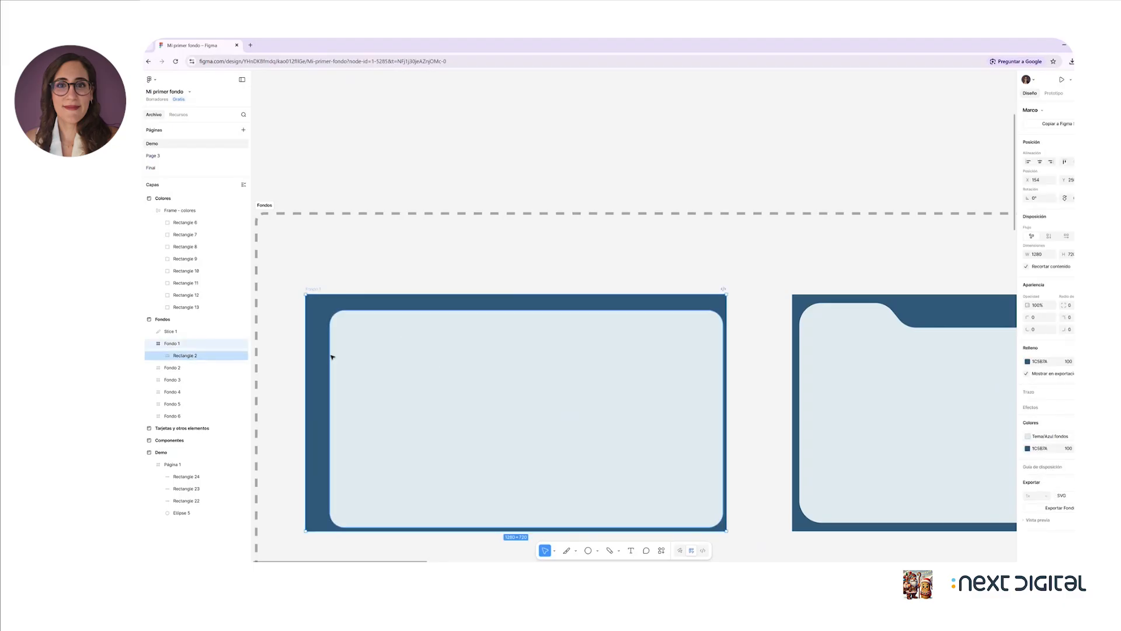
left_click(367, 345)
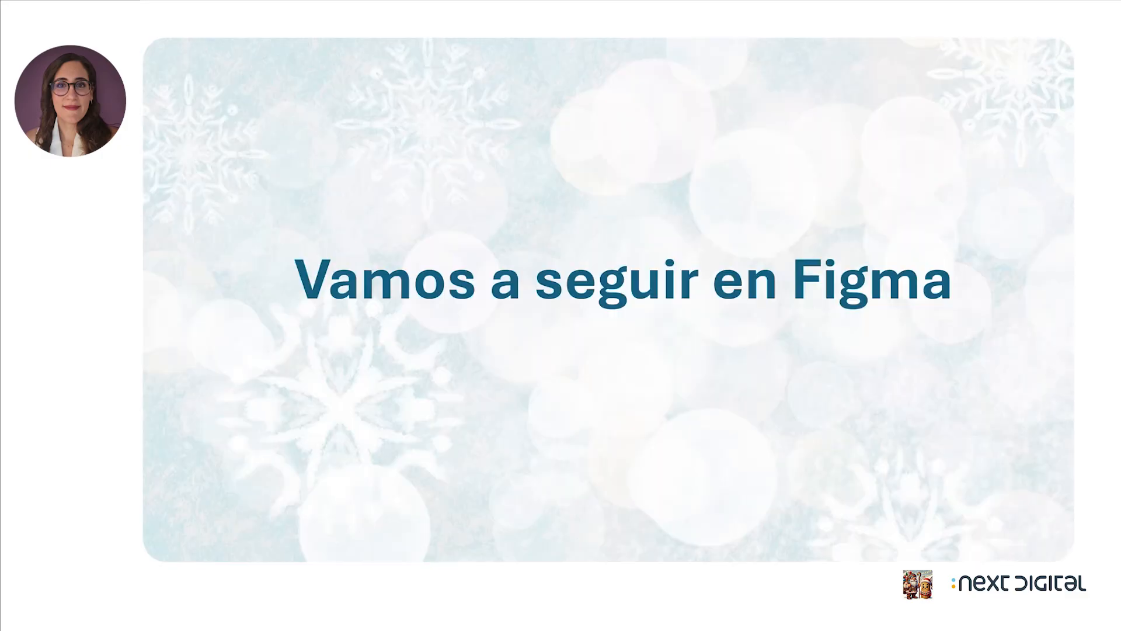
key("Left")
key("Left")
key("Left")
key("Left")
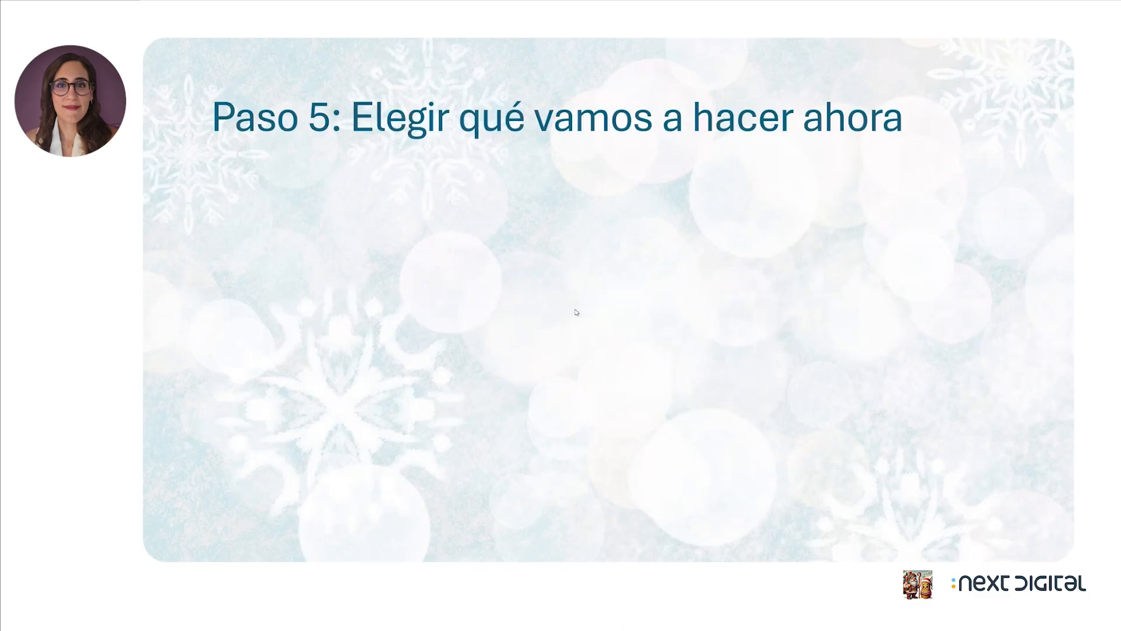
key("Left")
key("Left")
key("Left")
key("Left")
key("Left")
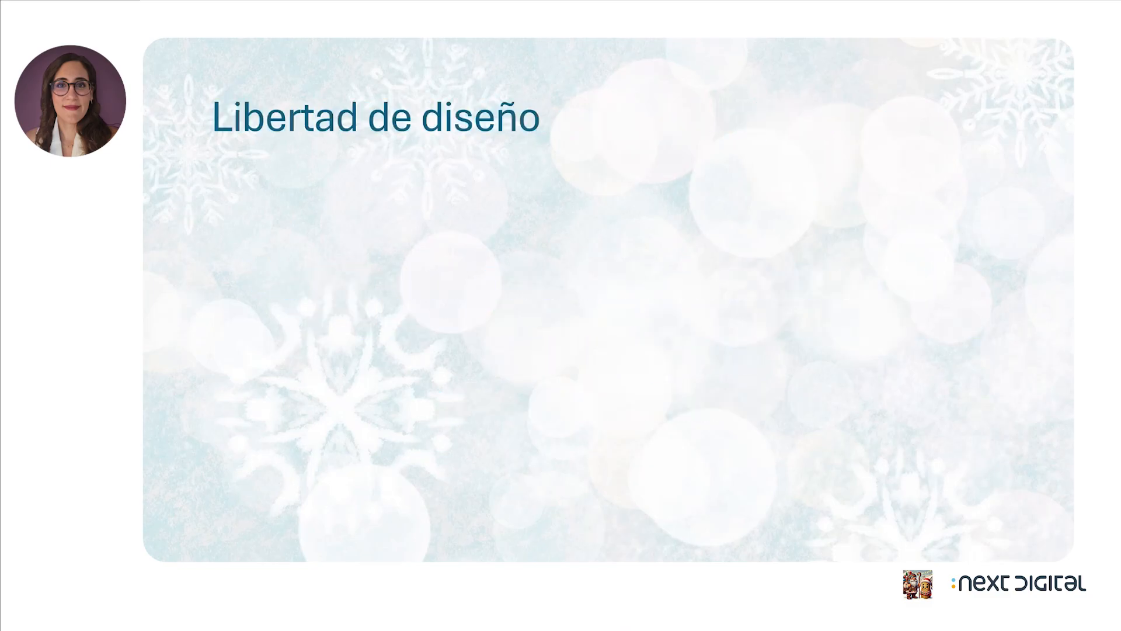
key("Left")
key("Left")
key("Left")
key("Left")
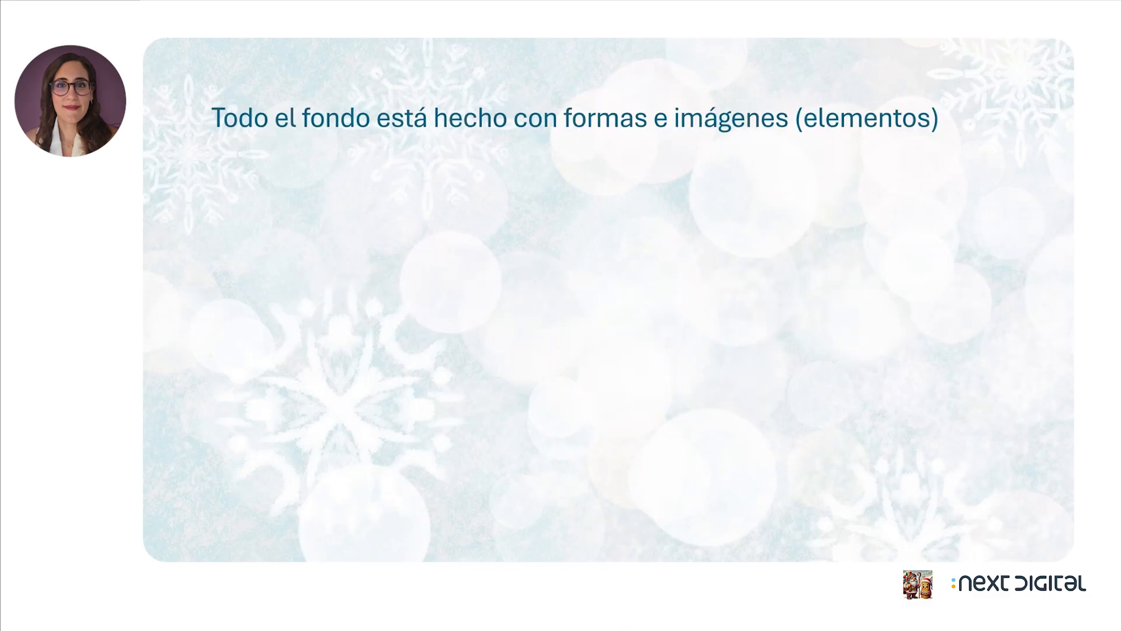
key("Right")
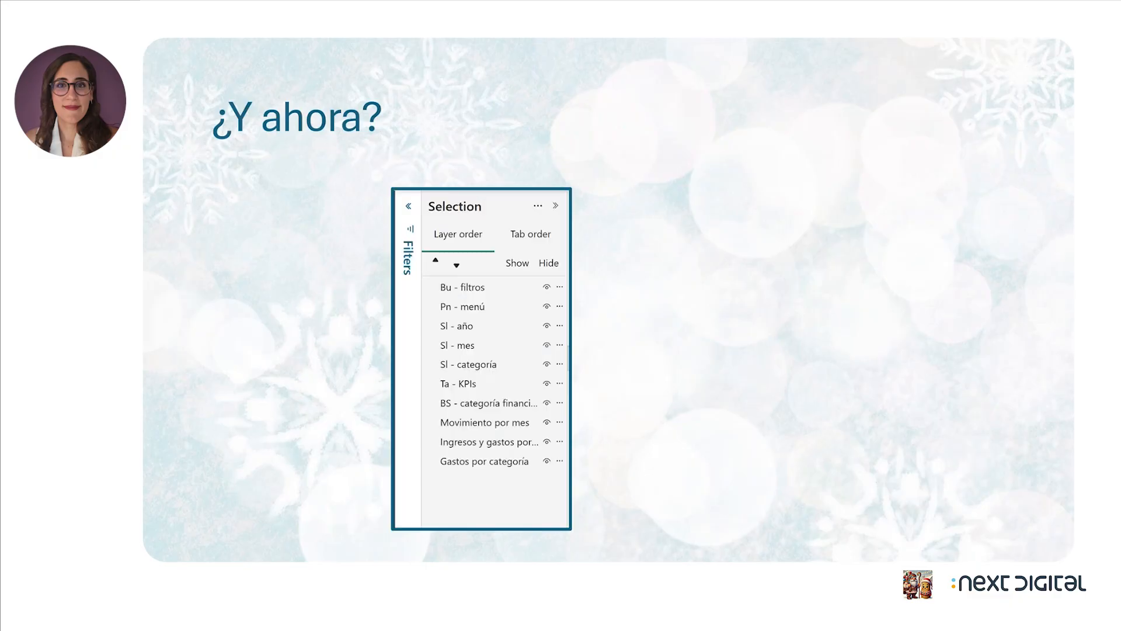
key("Left")
key("Left")
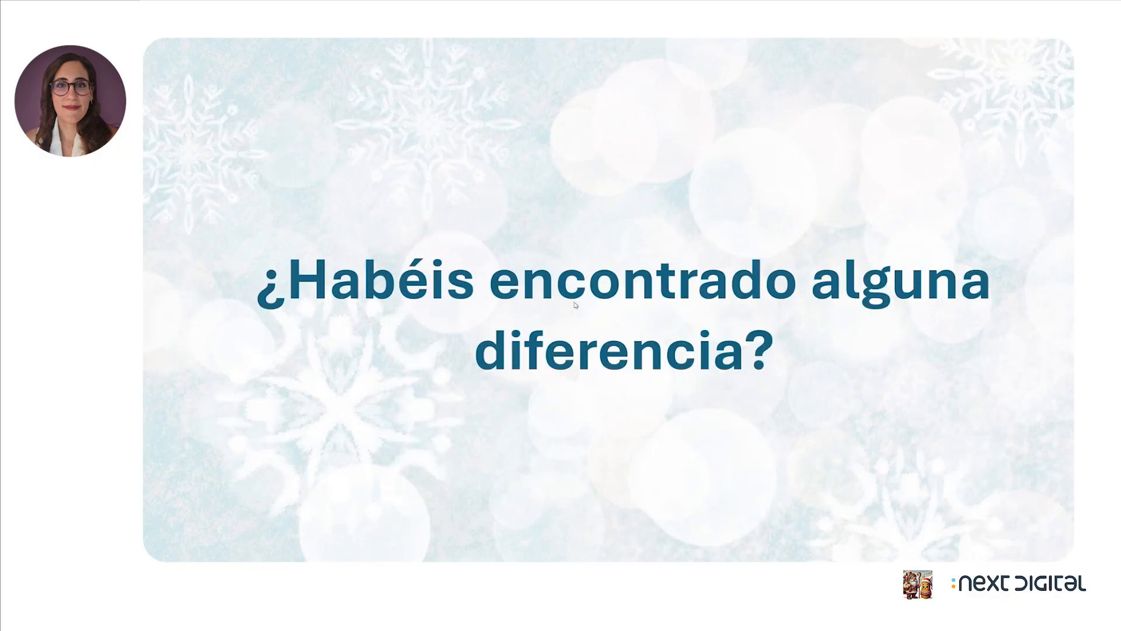
key("Left")
key("Left")
key("Left")
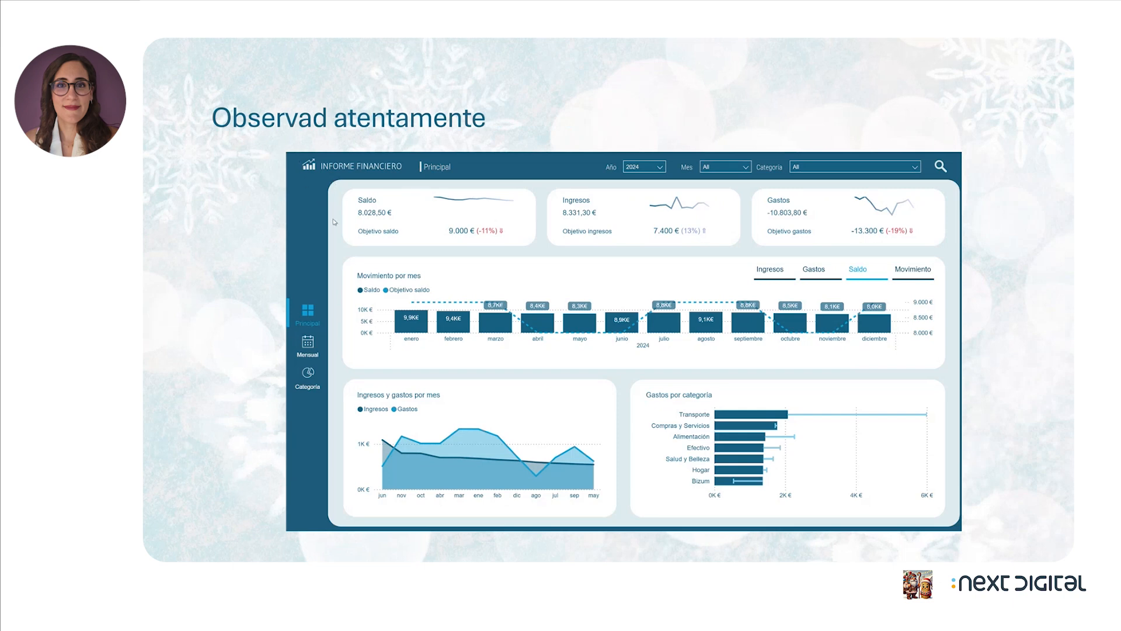
Step: Return to Figma and examine the sample backgrounds in the Fondos section, including Fondo 2 and Fondo 3, and the Tarjetas y otros elementos section
key("alt+Tab")
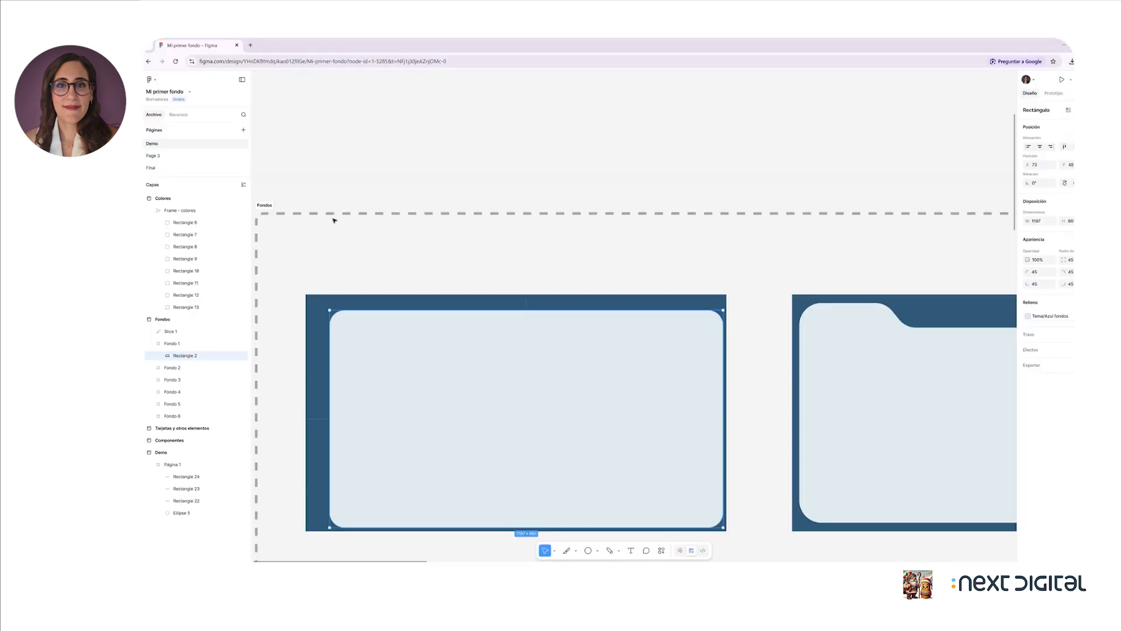
left_click(588, 258)
scroll(588, 258, "down", 5)
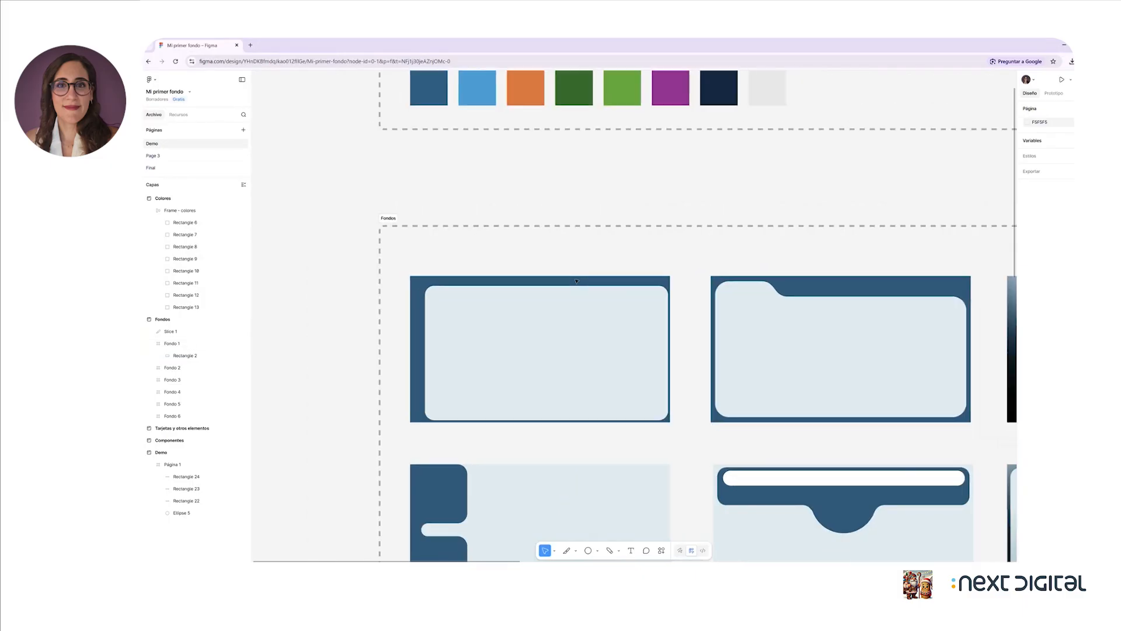
left_click(764, 341)
scroll(743, 338, "right", 3)
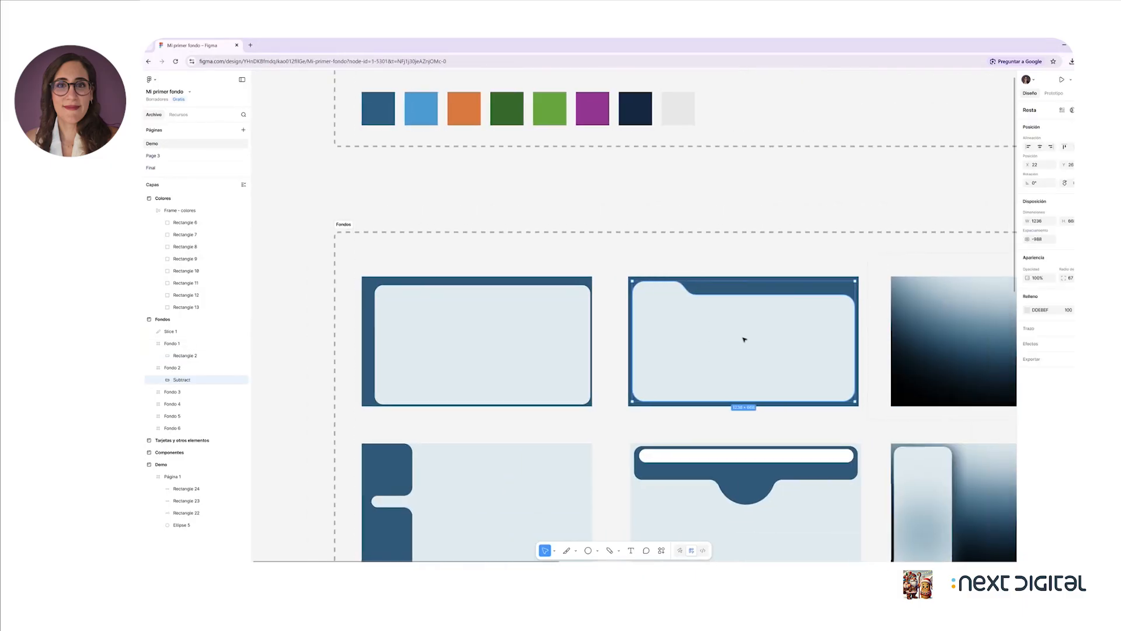
scroll(740, 337, "right", 2)
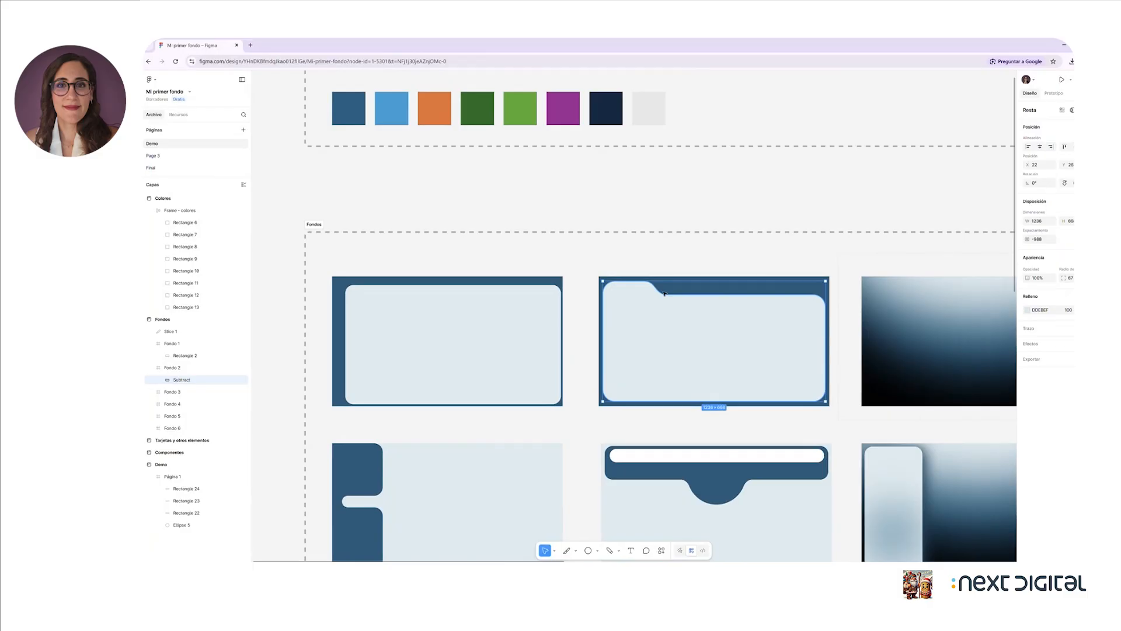
scroll(665, 292, "right", 8)
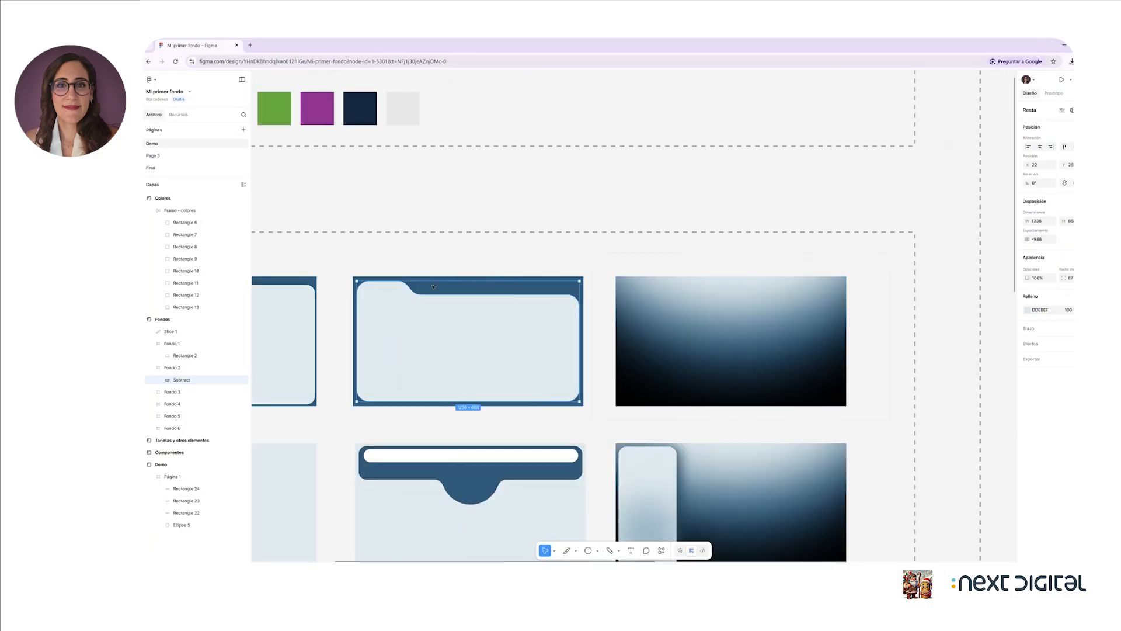
left_click(746, 318)
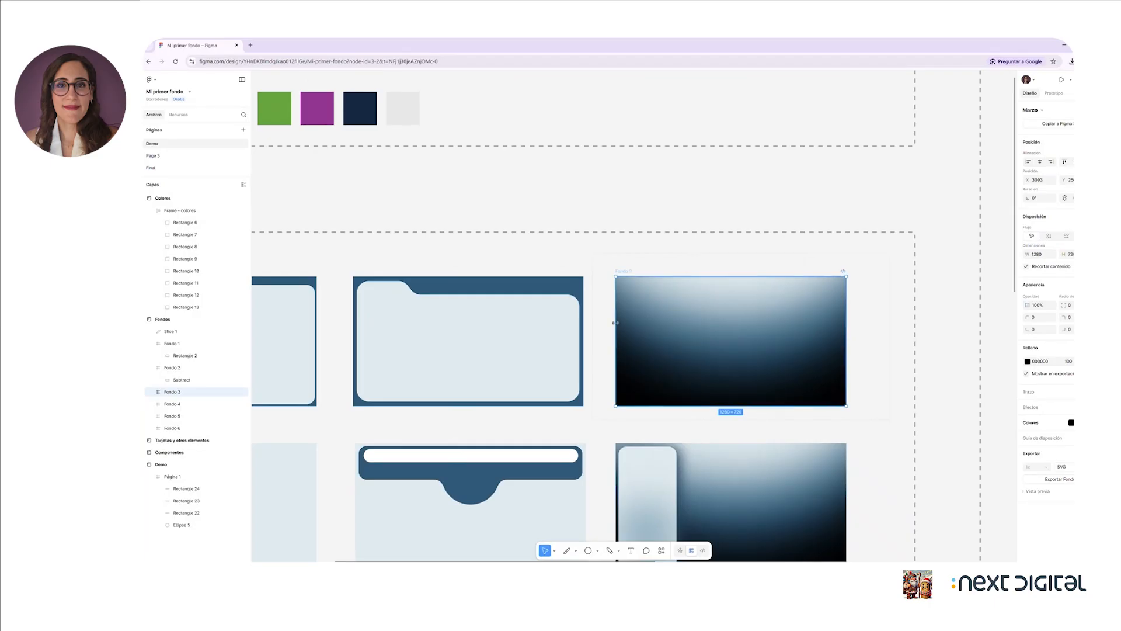
scroll(656, 320, "down", 3)
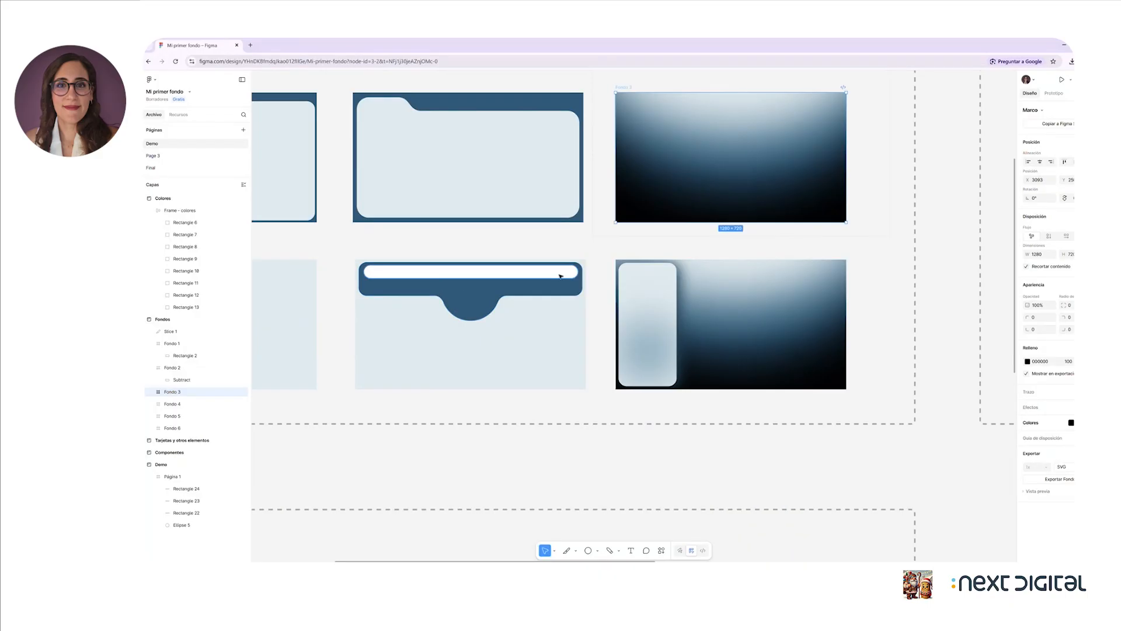
scroll(496, 390, "left", 5)
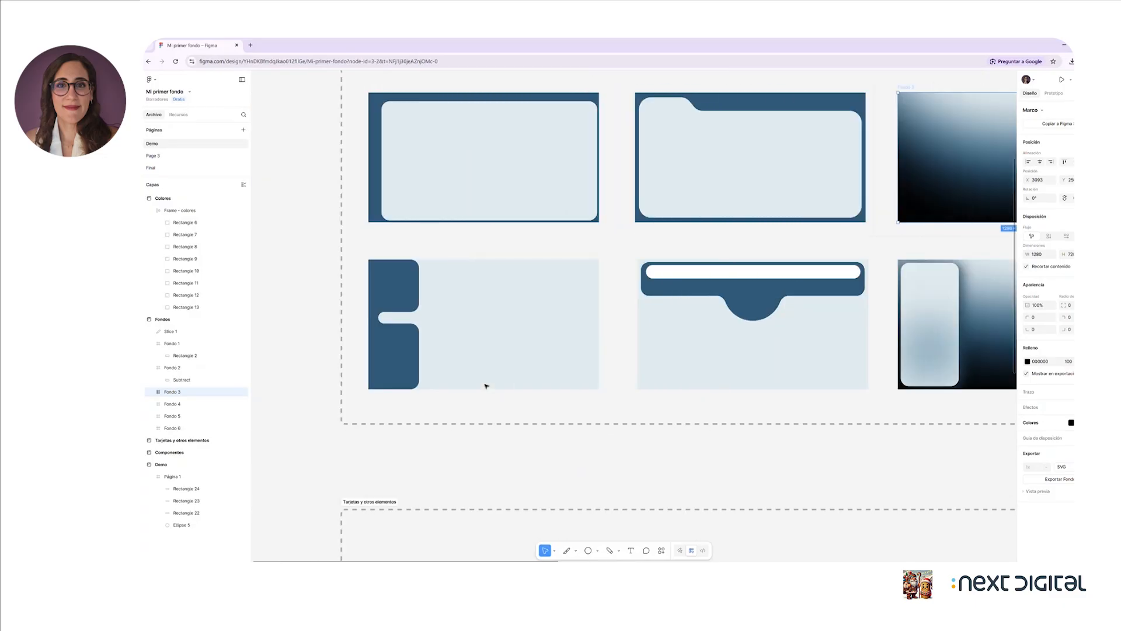
scroll(683, 381, "down", 2)
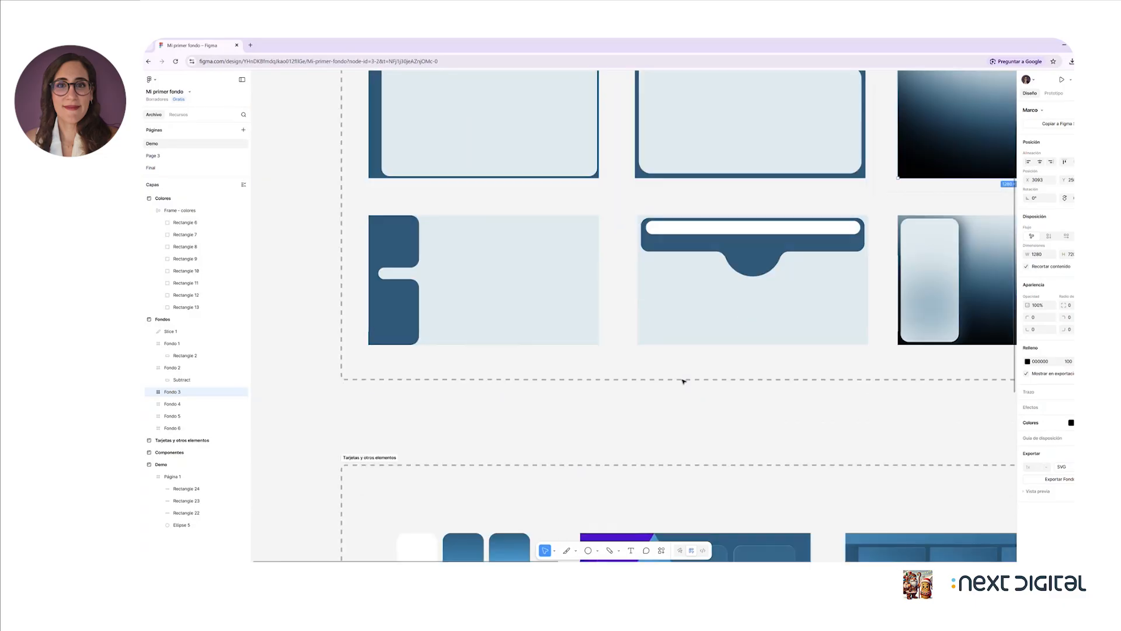
scroll(683, 381, "down", 4)
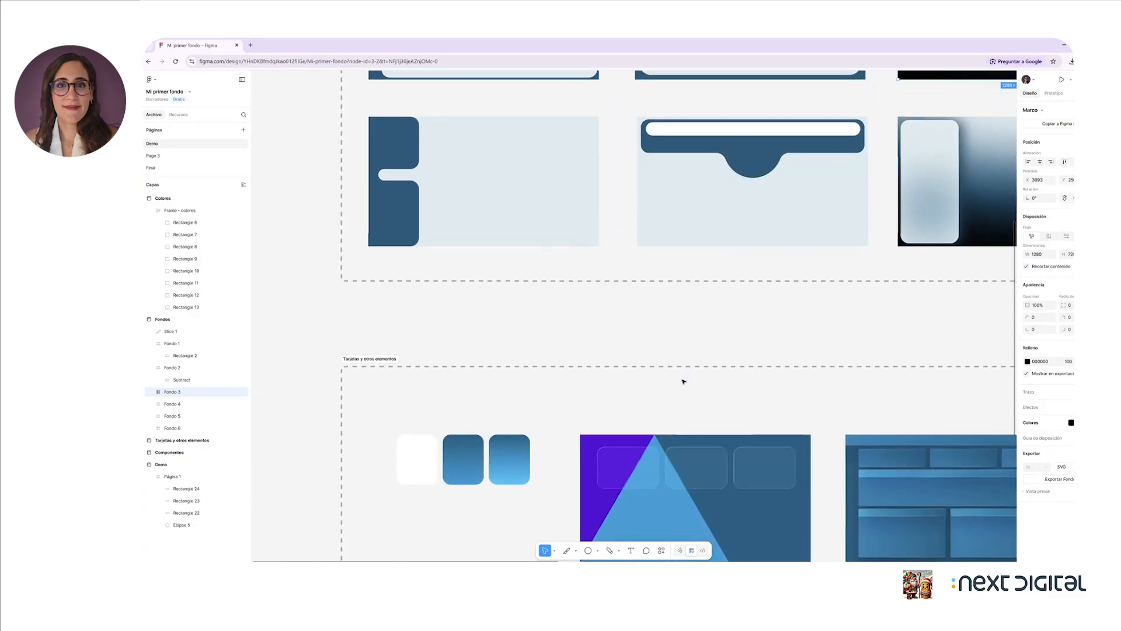
scroll(683, 381, "down", 7)
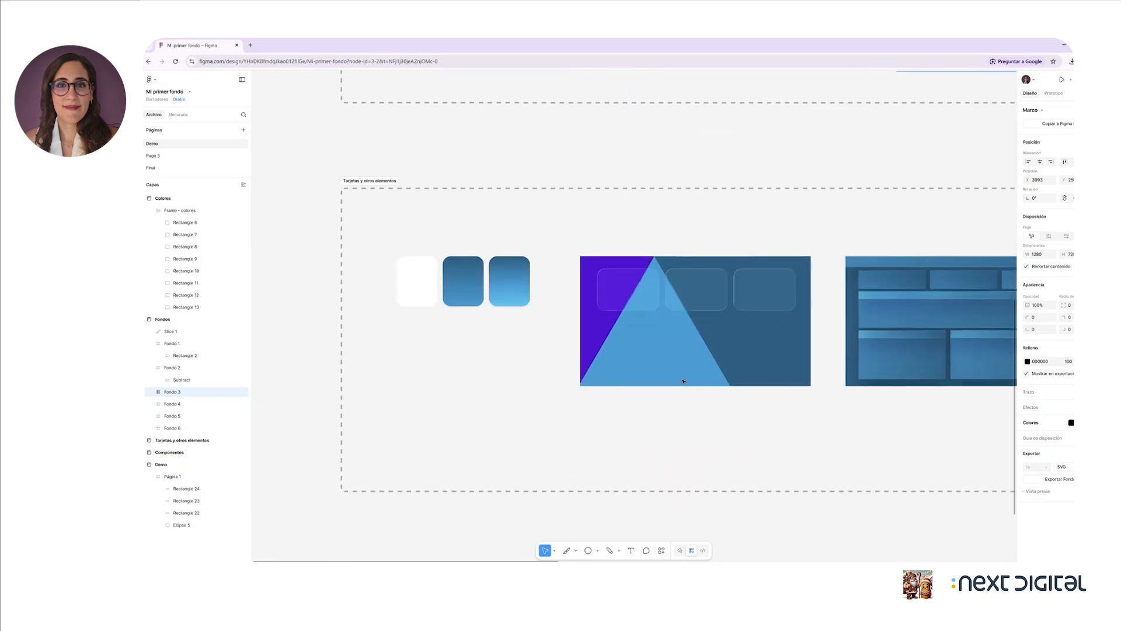
Step: Inspect the properties of the white Tarjeta tipo 1 card in the Tarjetas y otros elementos section, leaving nothing selected
scroll(537, 351, "right", 3)
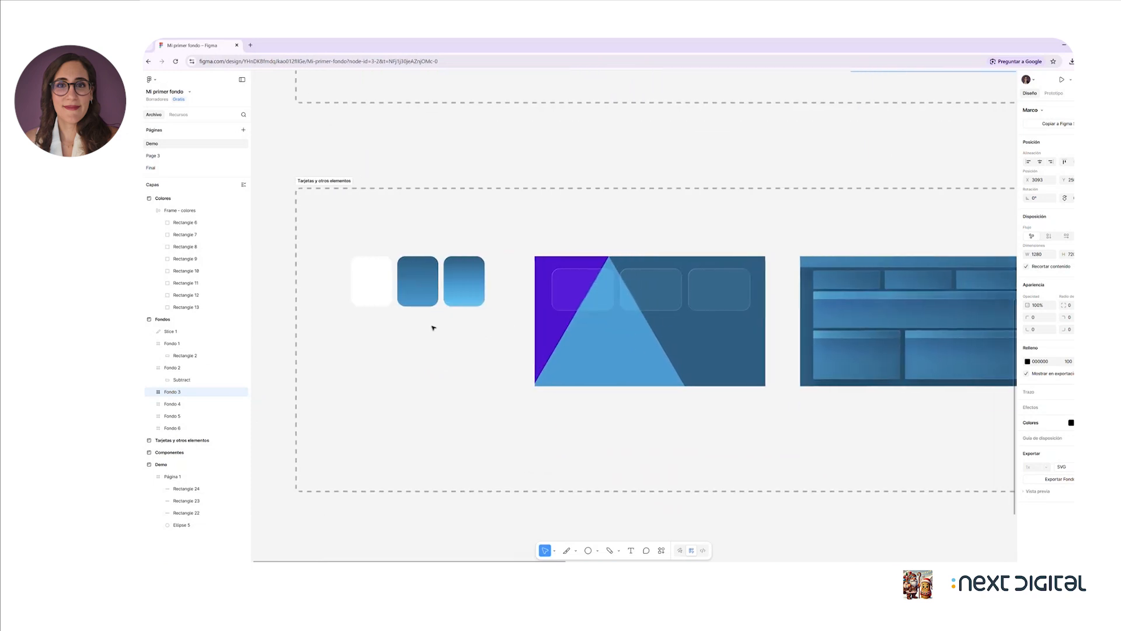
scroll(408, 321, "right", 2)
left_click(327, 282)
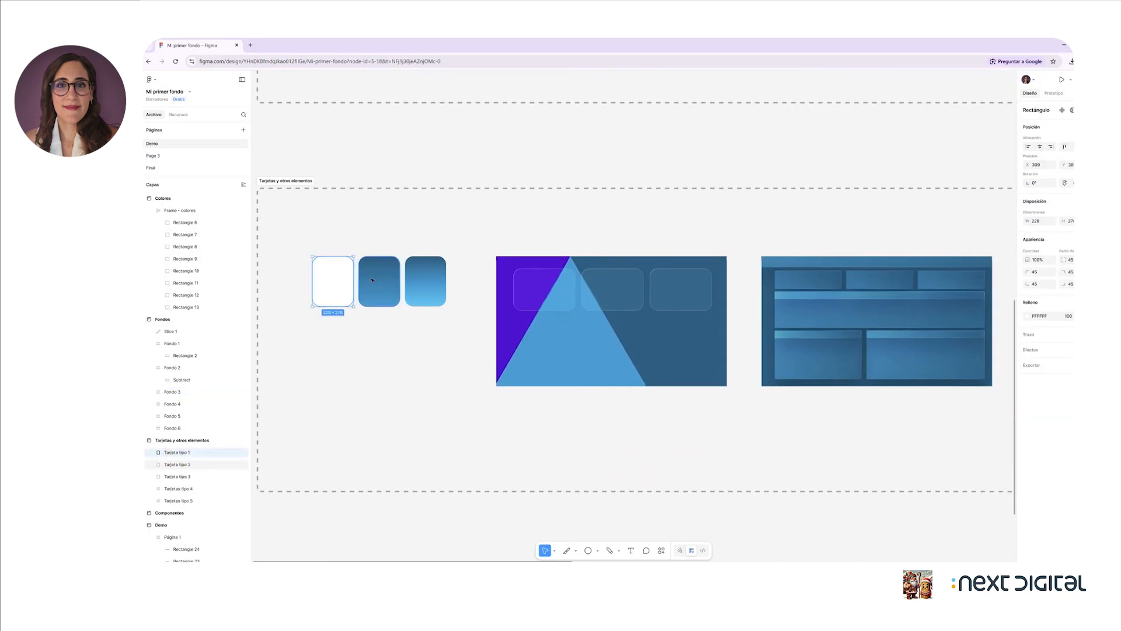
left_click(353, 356)
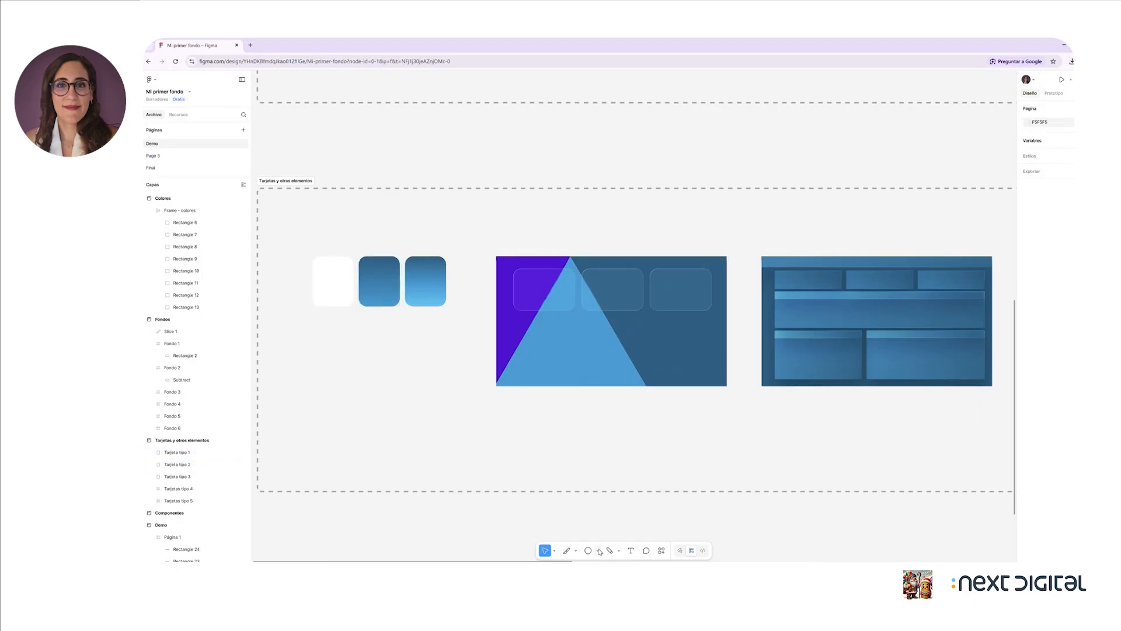
Step: Draw a nearly square rectangle about 384 wide below the three sample cards and round its corners
left_click(598, 551)
left_click(628, 480)
left_click_drag(364, 359, 434, 429)
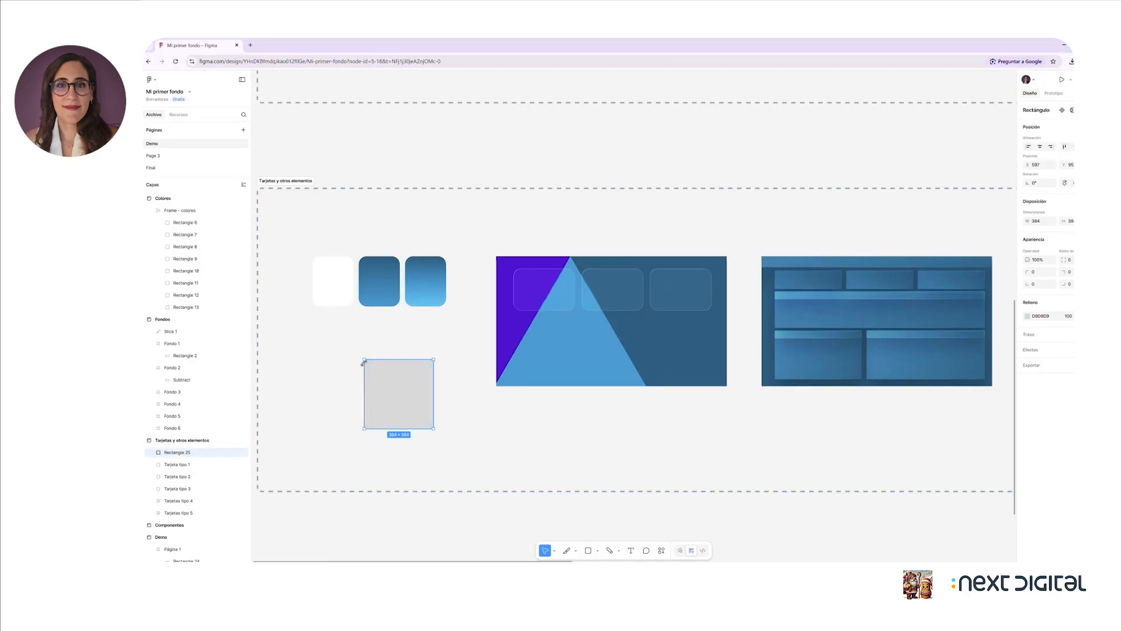
left_click_drag(368, 365, 378, 373)
left_click(613, 438)
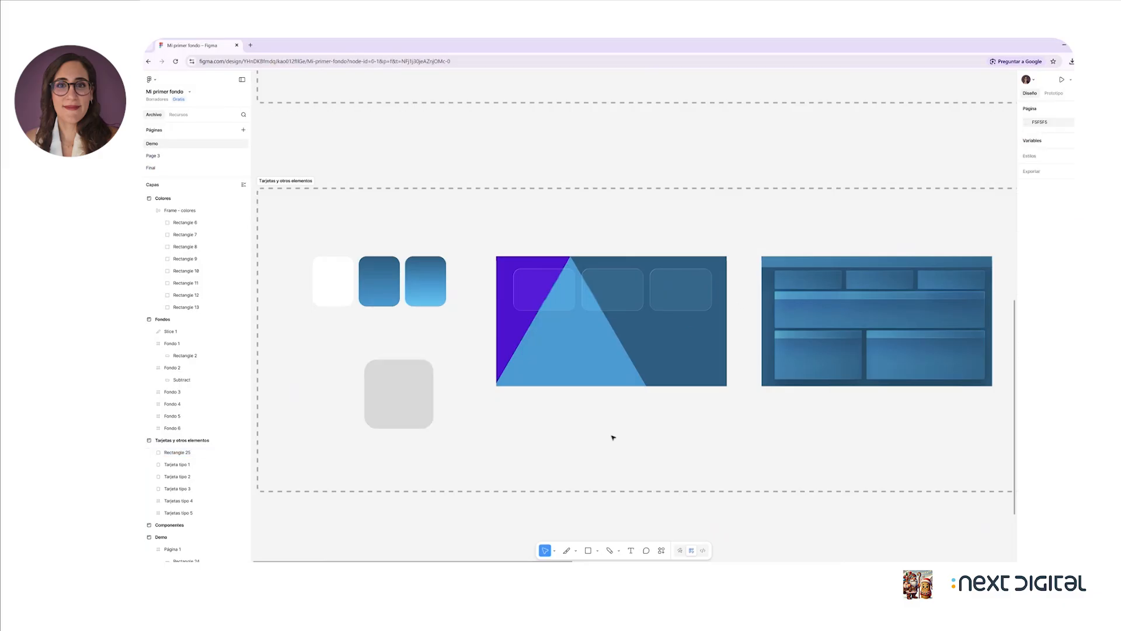
Step: Look over the Componentes section and return to the sample cards in Tarjetas y otros elementos
scroll(613, 438, "down", 4)
scroll(363, 416, "down", 3)
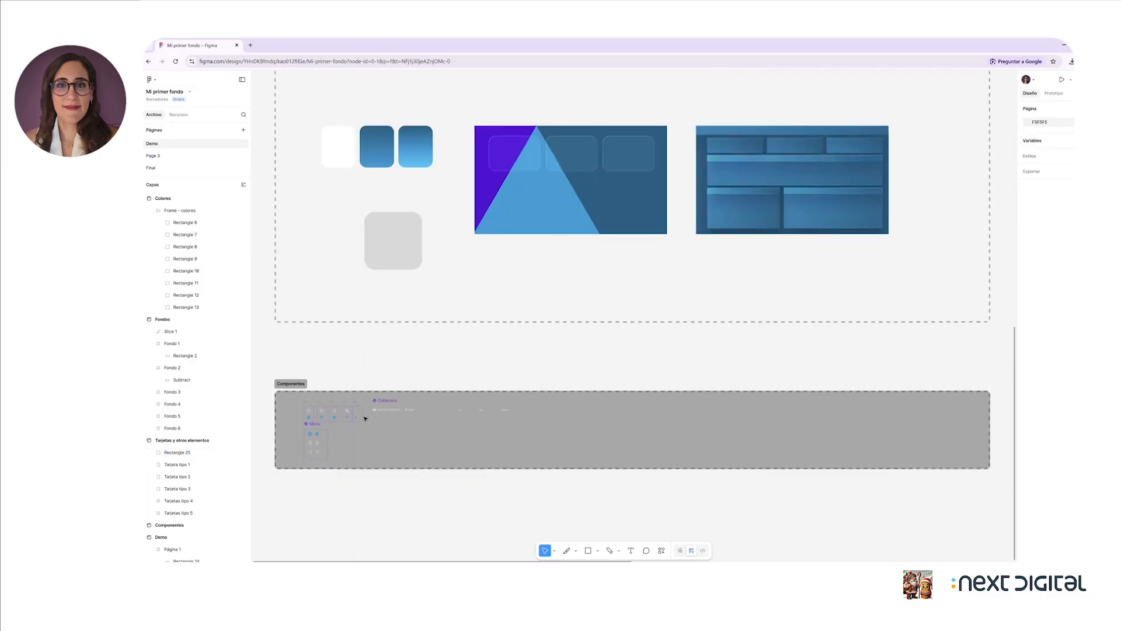
scroll(593, 298, "up", 2)
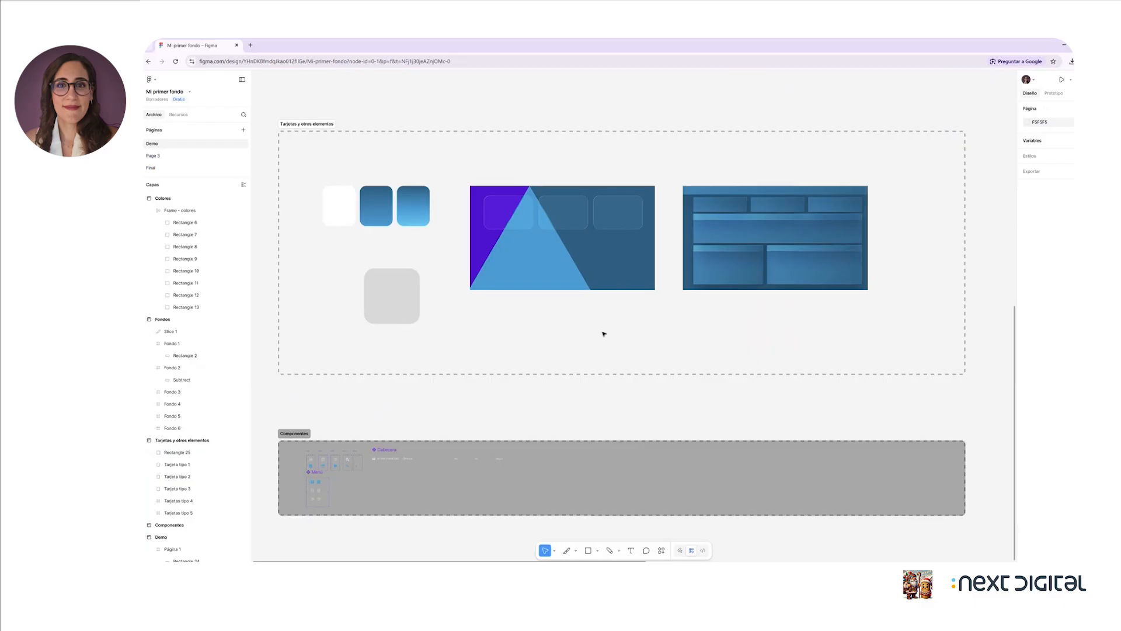
scroll(548, 335, "up", 2)
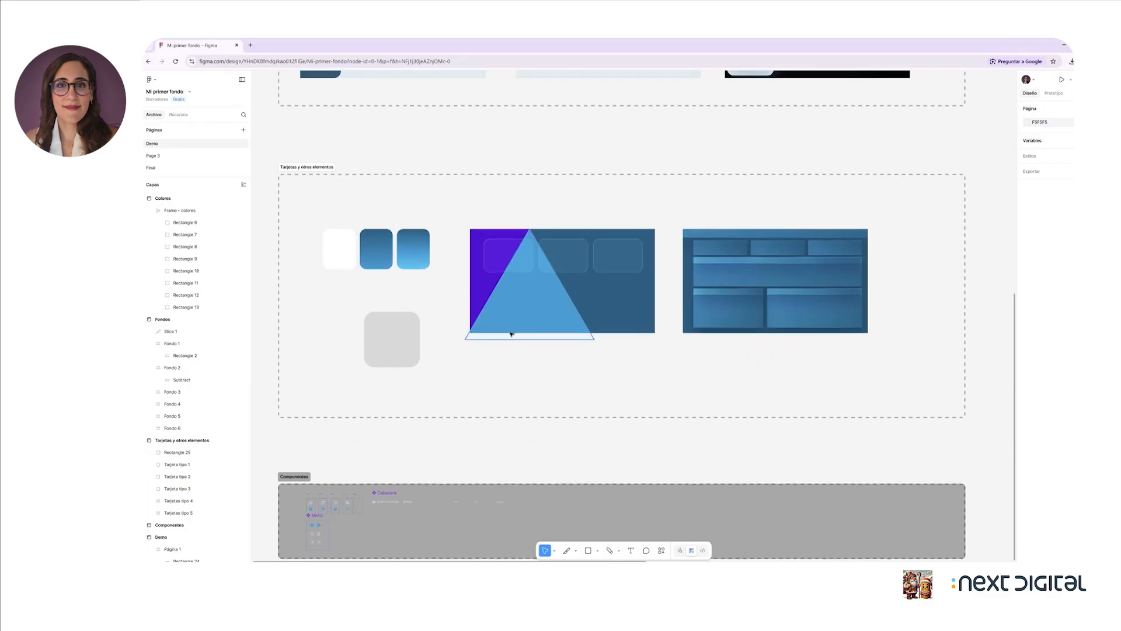
scroll(511, 333, "up", 1)
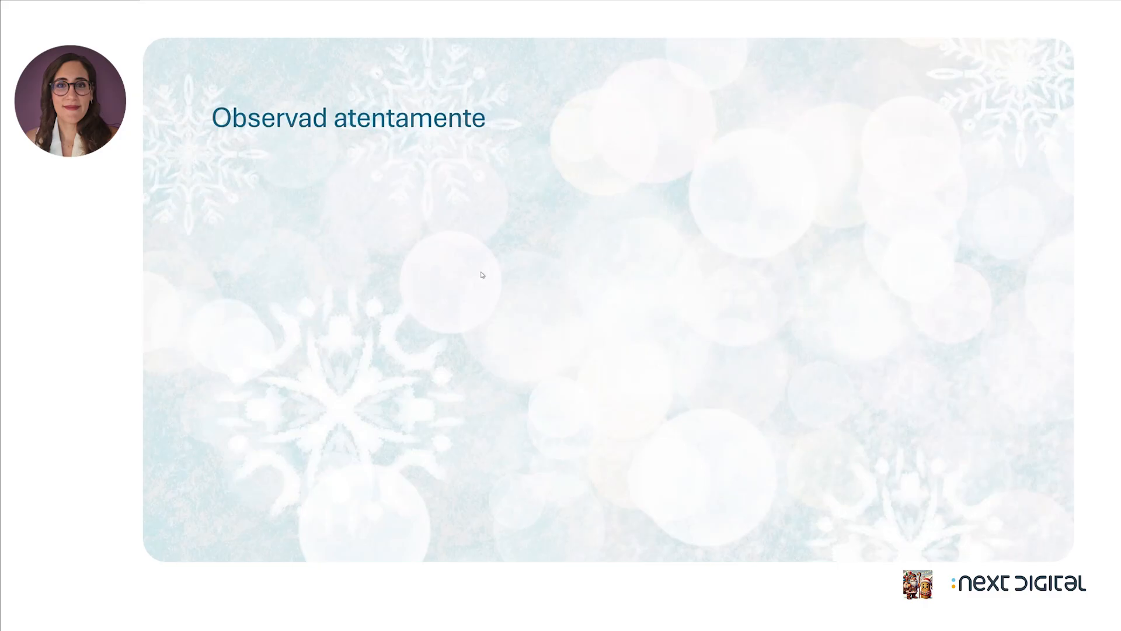
left_click(518, 336)
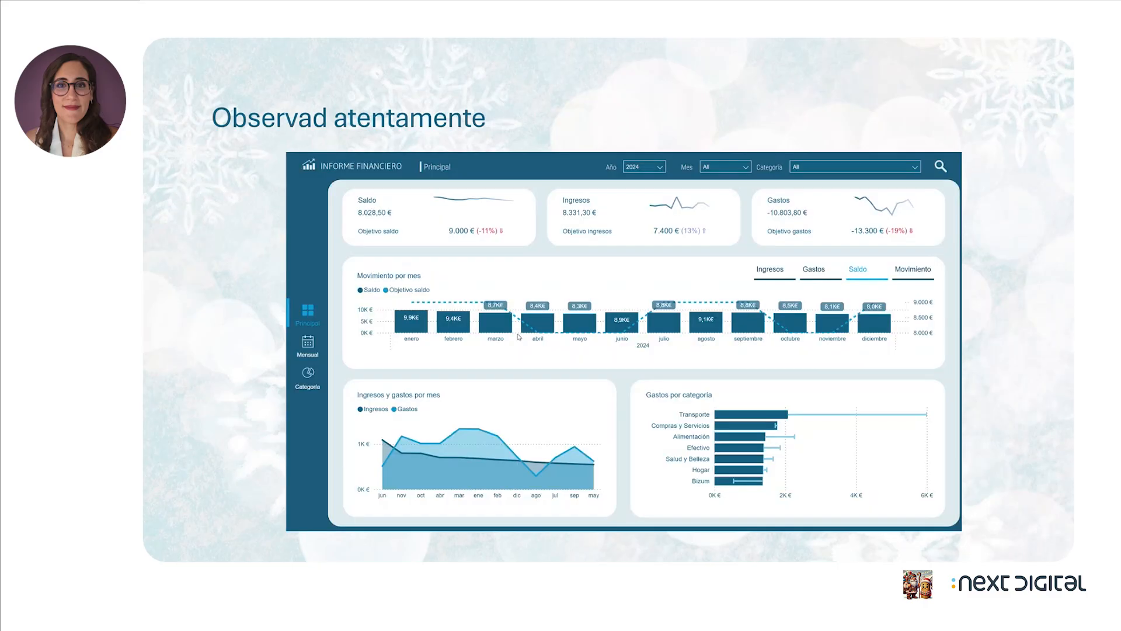
left_click(518, 336)
left_click(518, 336)
left_click(518, 336)
left_click(518, 337)
key("Right")
key("Right")
key("Right")
key("Right")
key("Right")
key("Right")
key("Right")
key("Right")
key("Right")
key("Right")
key("Right")
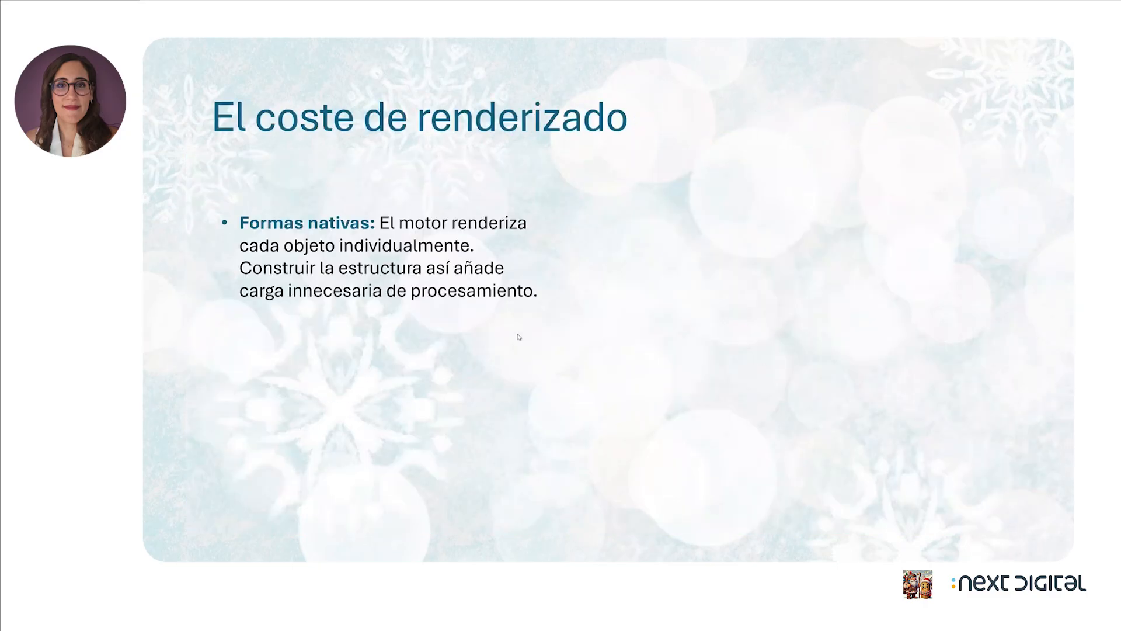
key("Right")
key("Right")
key("Right")
key("Right")
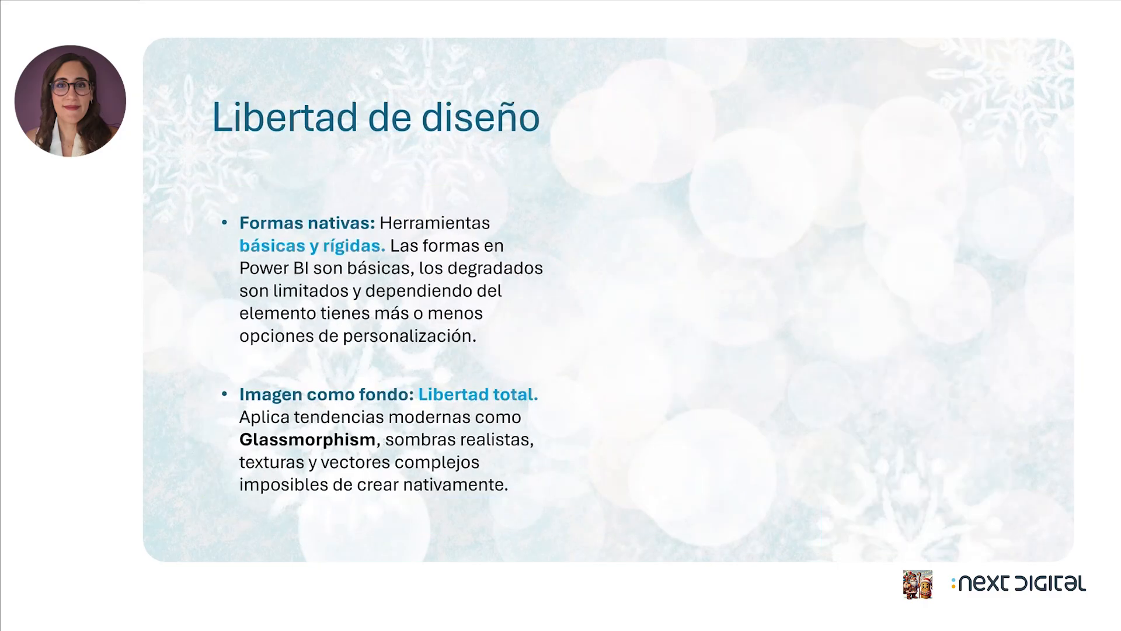
key("Right")
key("Right")
key("Right")
key("Right")
key("Right")
key("Right")
key("Right")
key("Right")
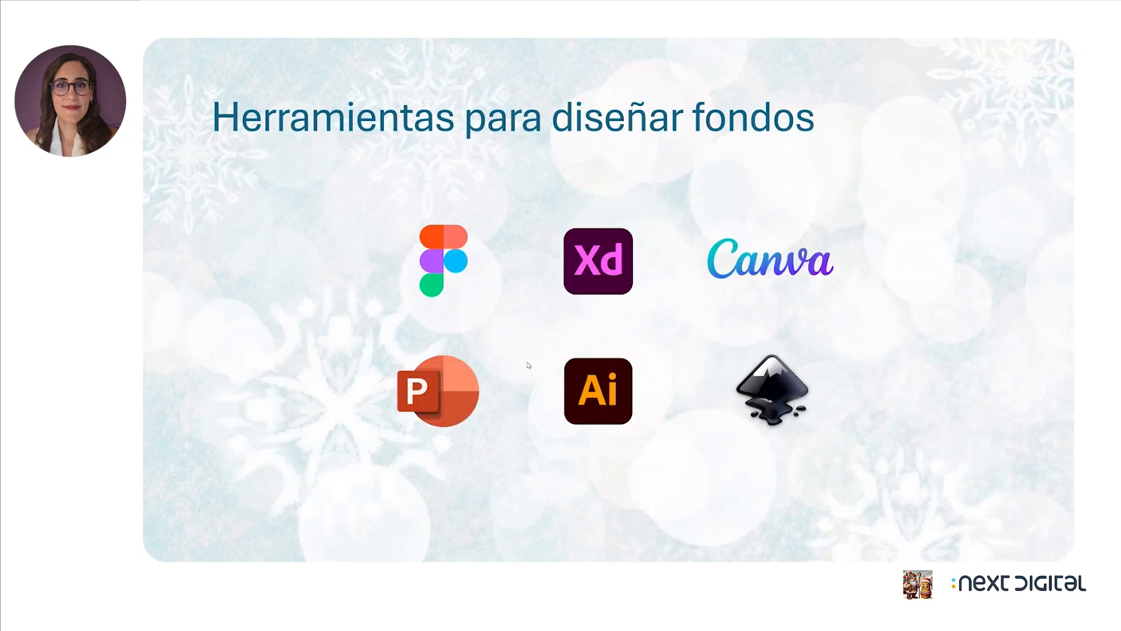
key("Right")
key("Right")
key("Left")
key("Left")
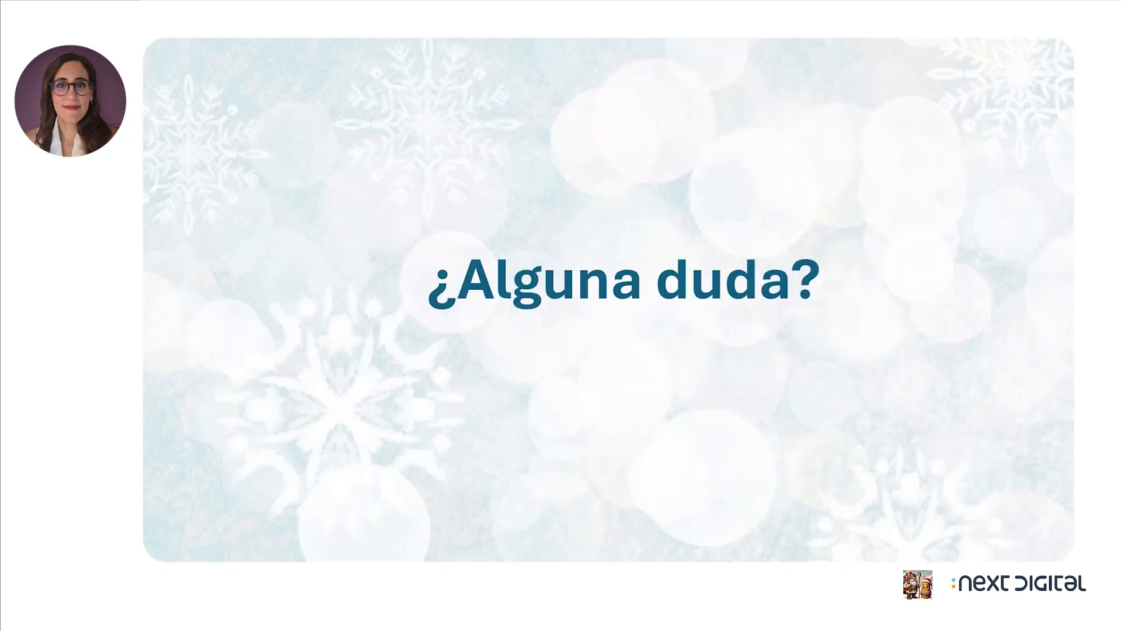